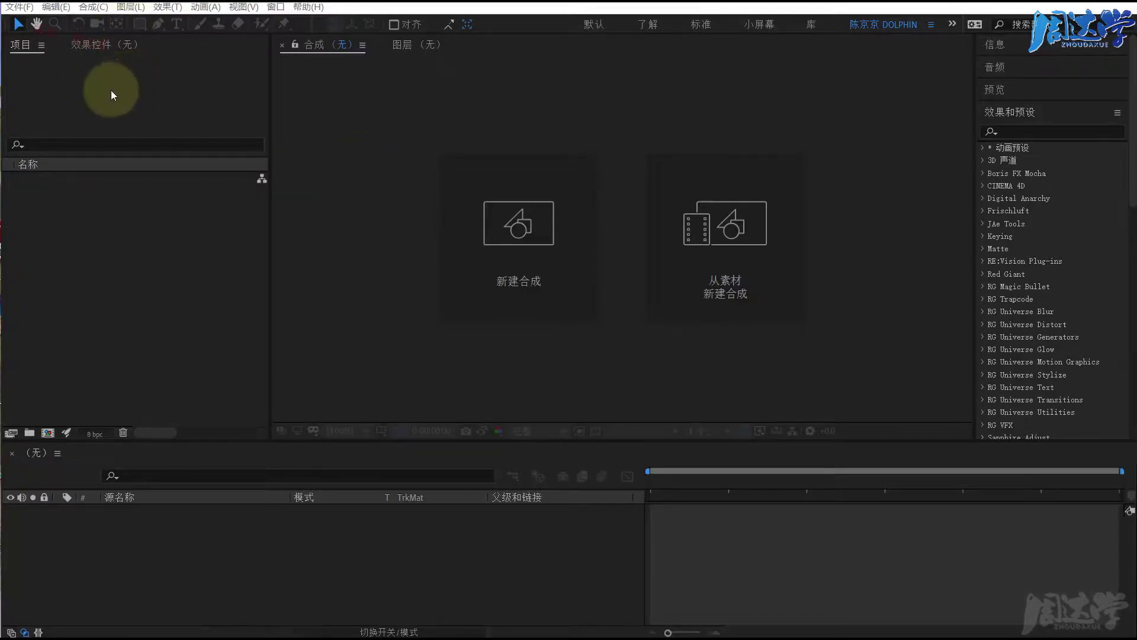
Open the Import File dialog from the Project panel, showing the Mocha DEMOs Footage folder
{"action": "left_click", "coordinate": [102, 148]}
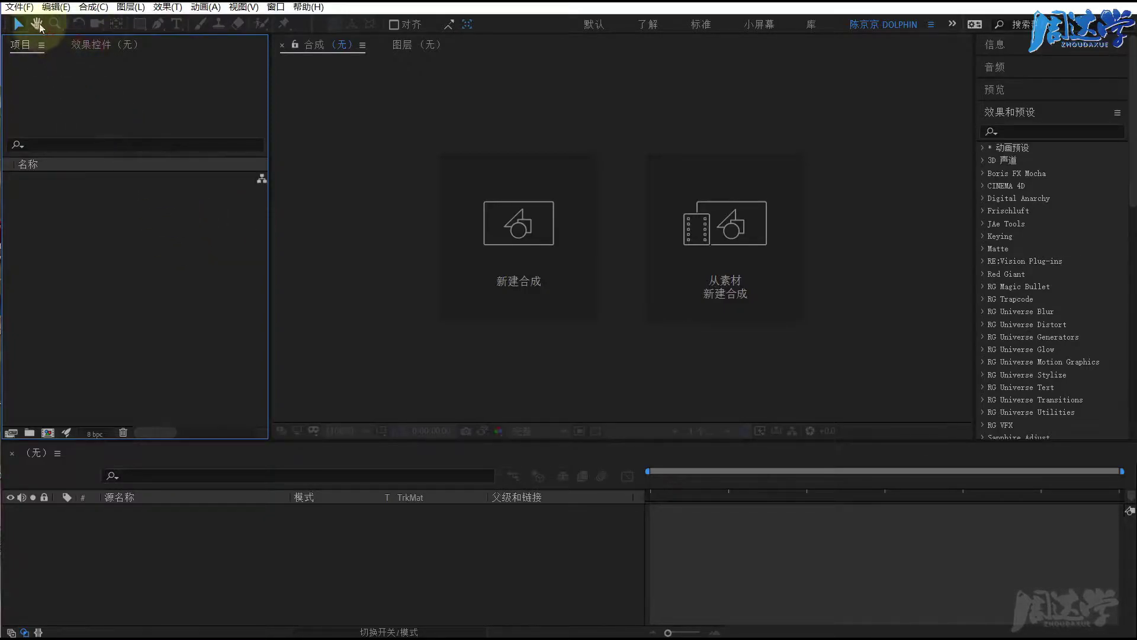
{"action": "left_click", "coordinate": [116, 261]}
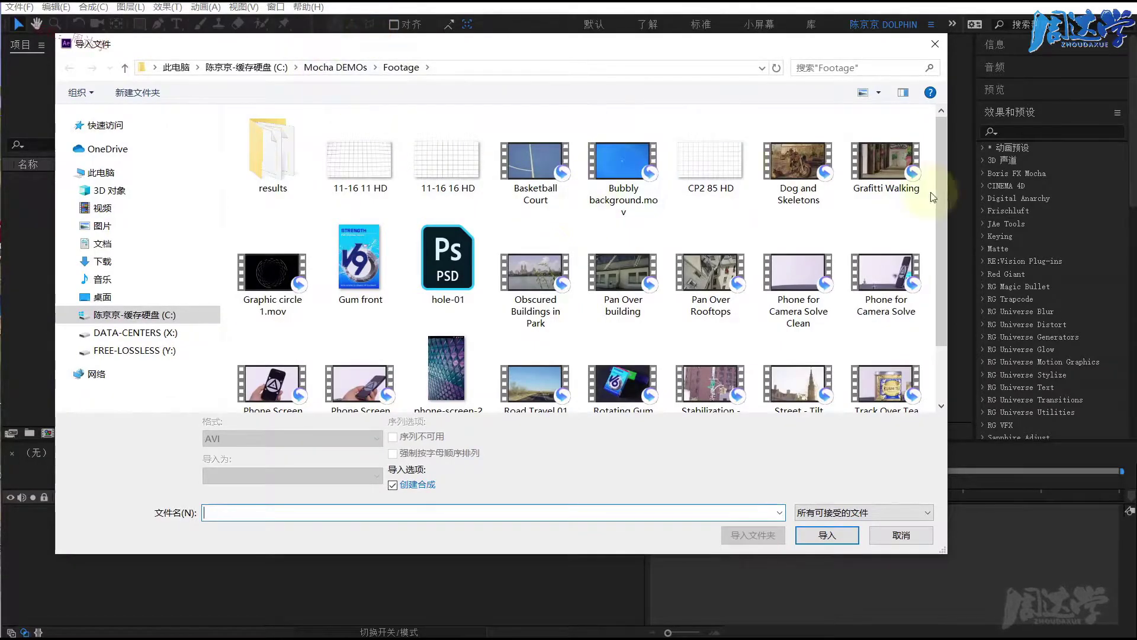
Import Pan Over Rooftops.mp4 with Create Composition checked
{"action": "left_click_drag", "start_coordinate": [942, 212], "coordinate": [936, 244]}
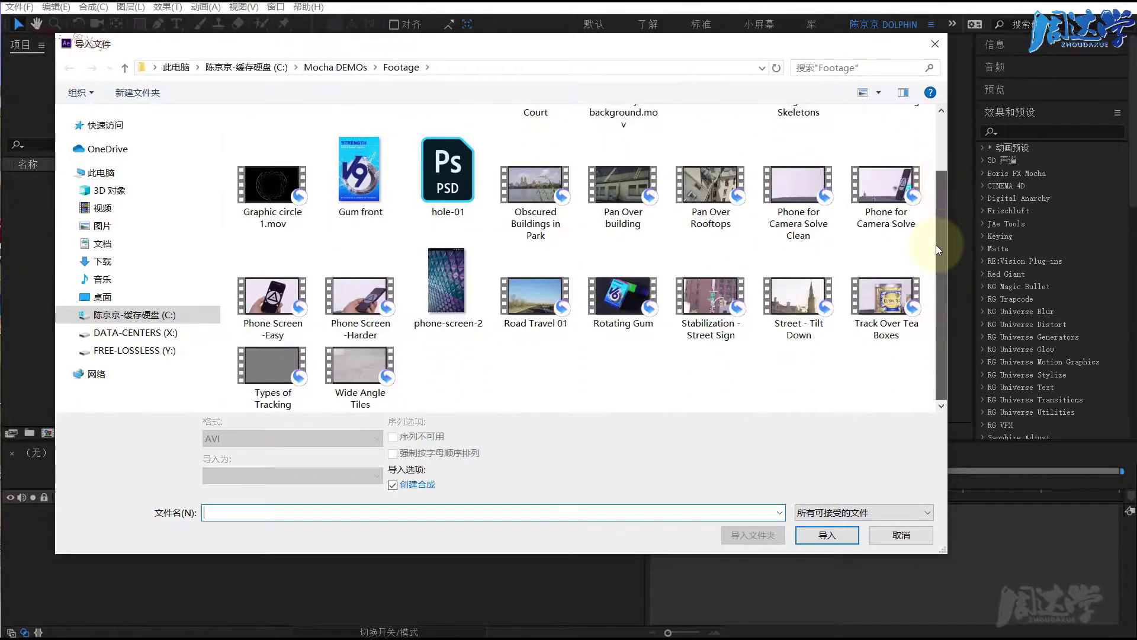
{"action": "scroll", "coordinate": [935, 244], "scroll_direction": "up", "scroll_amount": 2}
{"action": "left_click", "coordinate": [702, 253]}
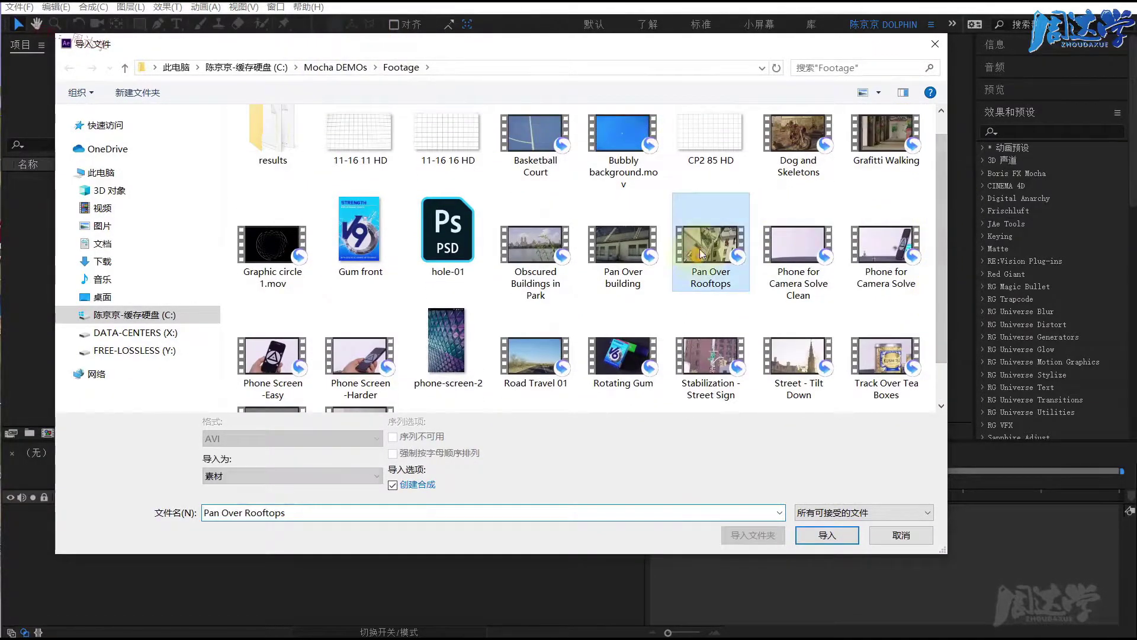
{"action": "left_click", "coordinate": [827, 535]}
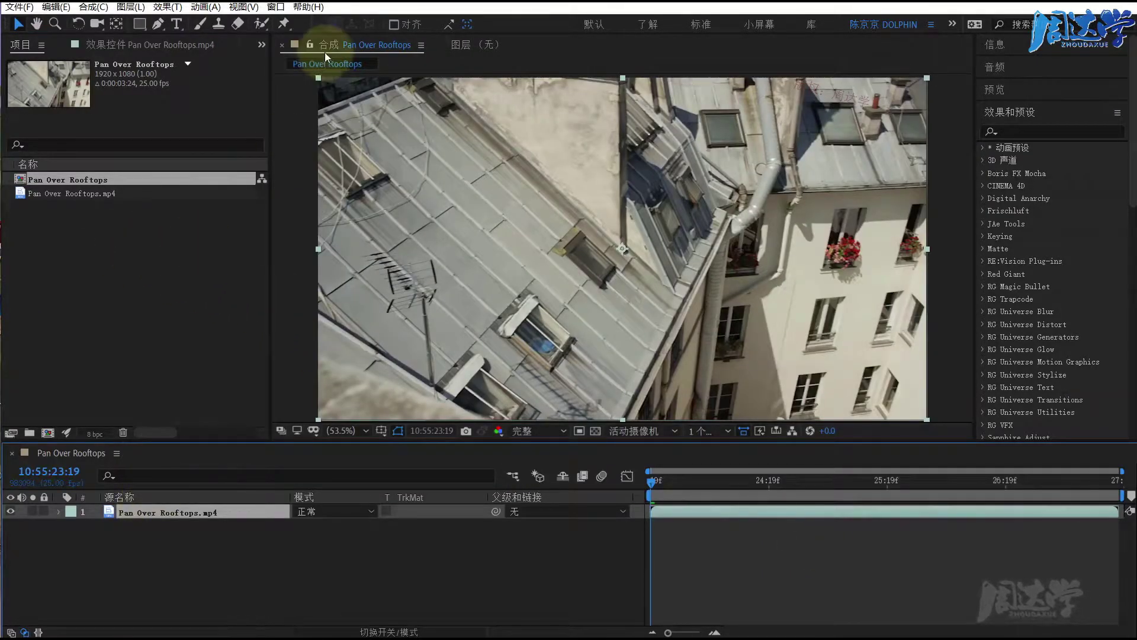
Choose Animation > Track in Boris FX Mocha for the rooftop footage layer
{"action": "left_click", "coordinate": [213, 8]}
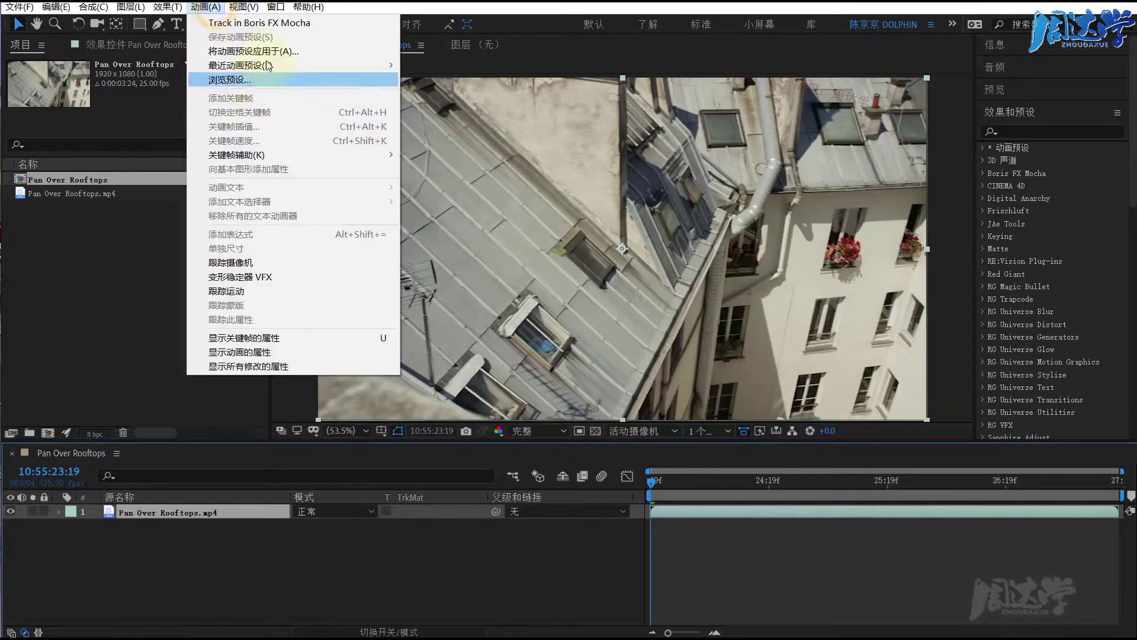
{"action": "left_click", "coordinate": [265, 26]}
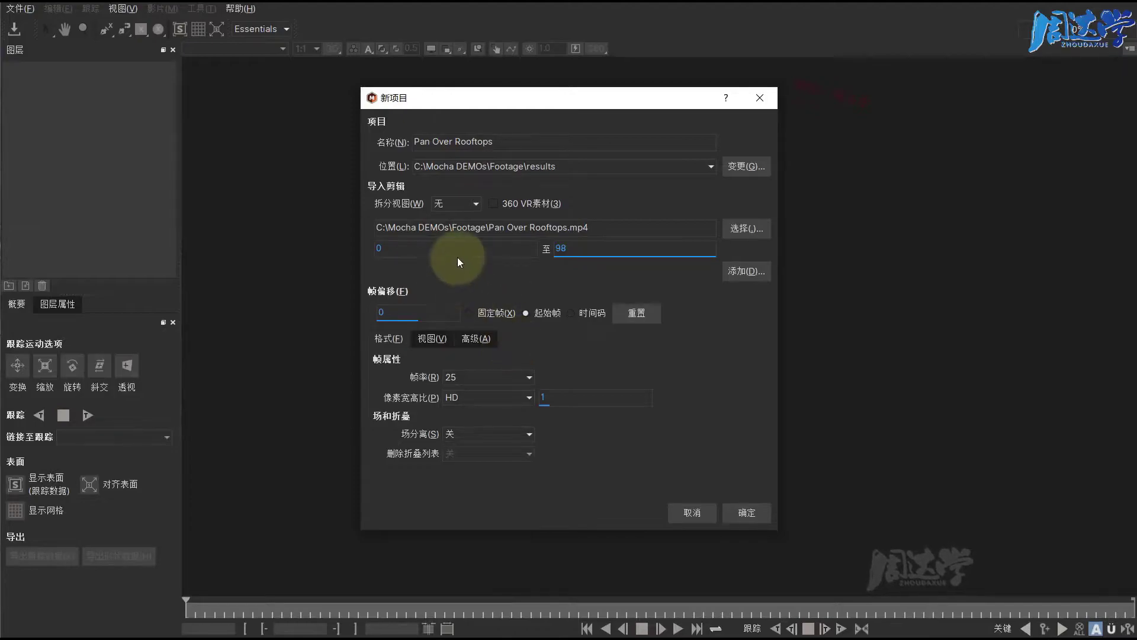
Confirm the New Project named Pan Over Rooftops, saved to the results folder
{"action": "triple_click", "coordinate": [510, 142]}
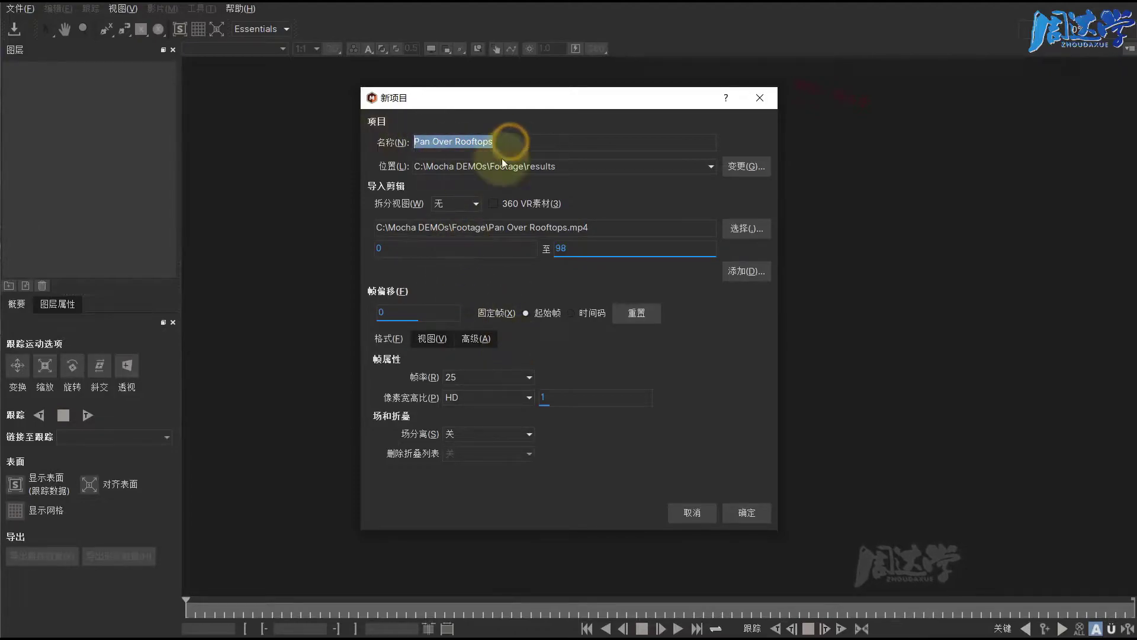
{"action": "left_click_drag", "start_coordinate": [570, 166], "coordinate": [528, 166]}
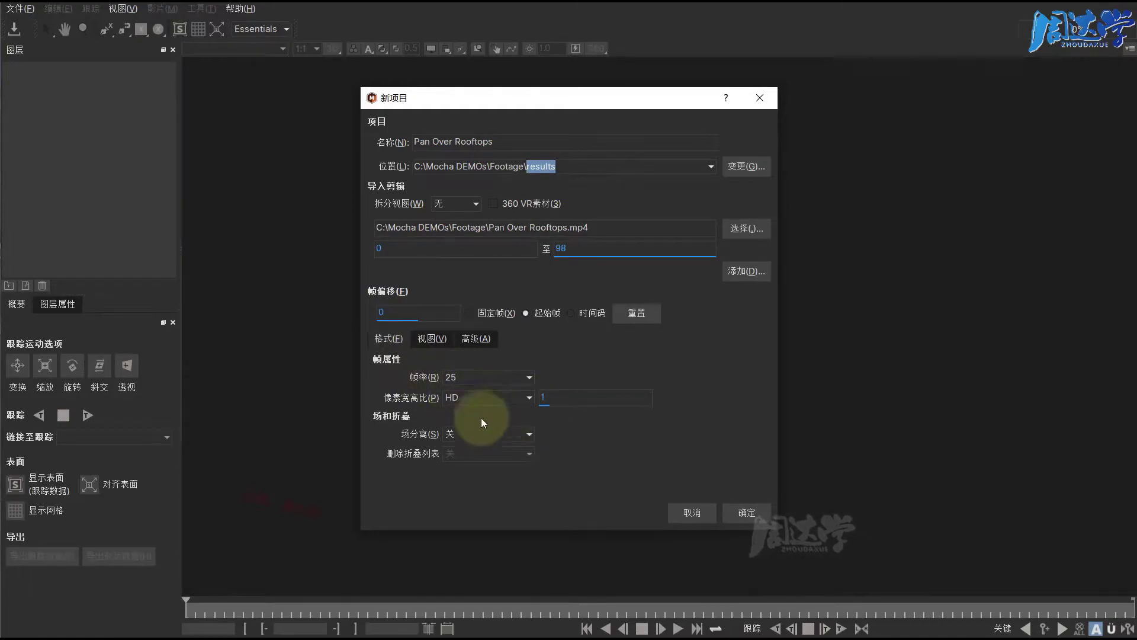
{"action": "left_click", "coordinate": [747, 513]}
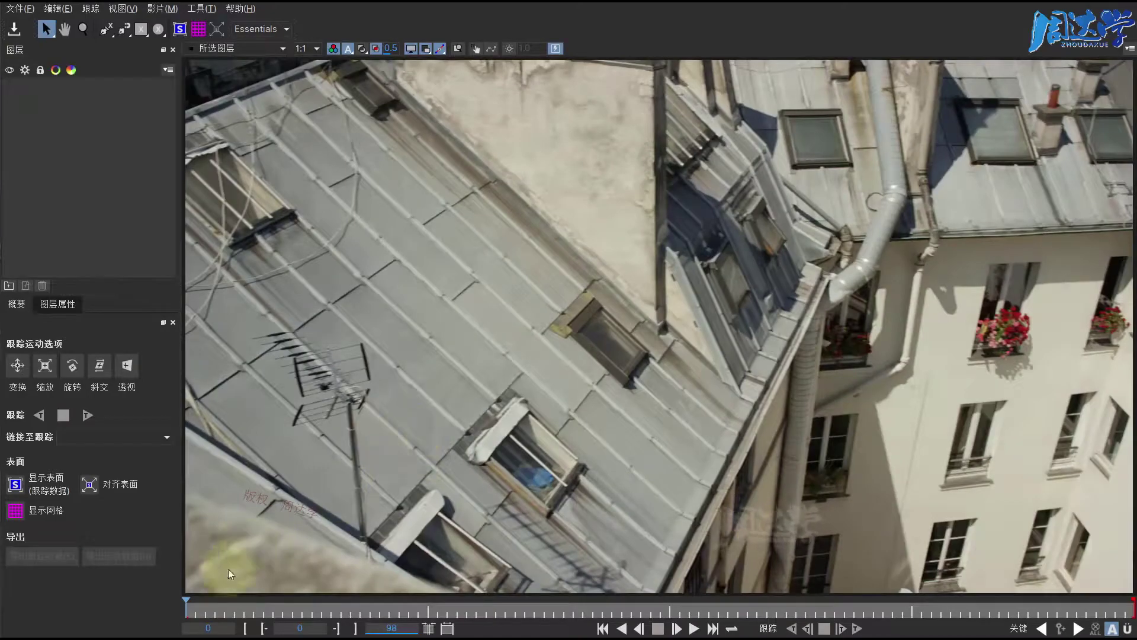
{"action": "mouse_move", "coordinate": [186, 605]}
{"action": "left_mouse_down"}
{"action": "mouse_move", "coordinate": [1130, 608]}
{"action": "mouse_move", "coordinate": [185, 597]}
{"action": "mouse_move", "coordinate": [149, 584]}
{"action": "left_mouse_up"}
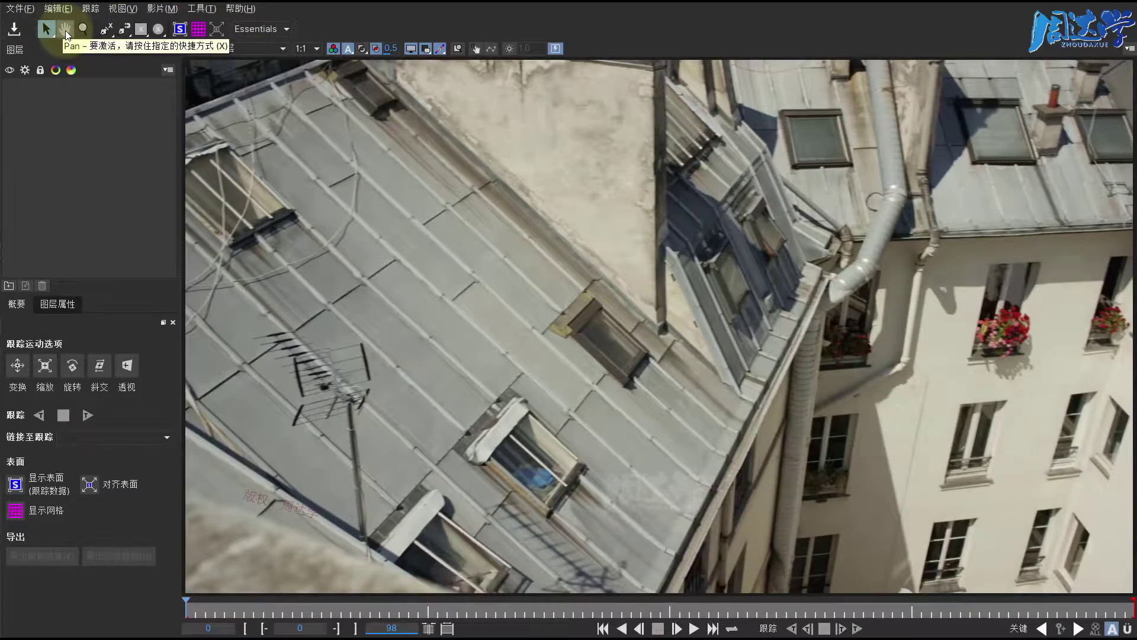
{"action": "left_click", "coordinate": [64, 28]}
{"action": "mouse_move", "coordinate": [482, 254]}
{"action": "left_mouse_down"}
{"action": "mouse_move", "coordinate": [474, 285]}
{"action": "mouse_move", "coordinate": [466, 281]}
{"action": "mouse_move", "coordinate": [528, 307]}
{"action": "left_mouse_up"}
{"action": "left_click", "coordinate": [83, 28]}
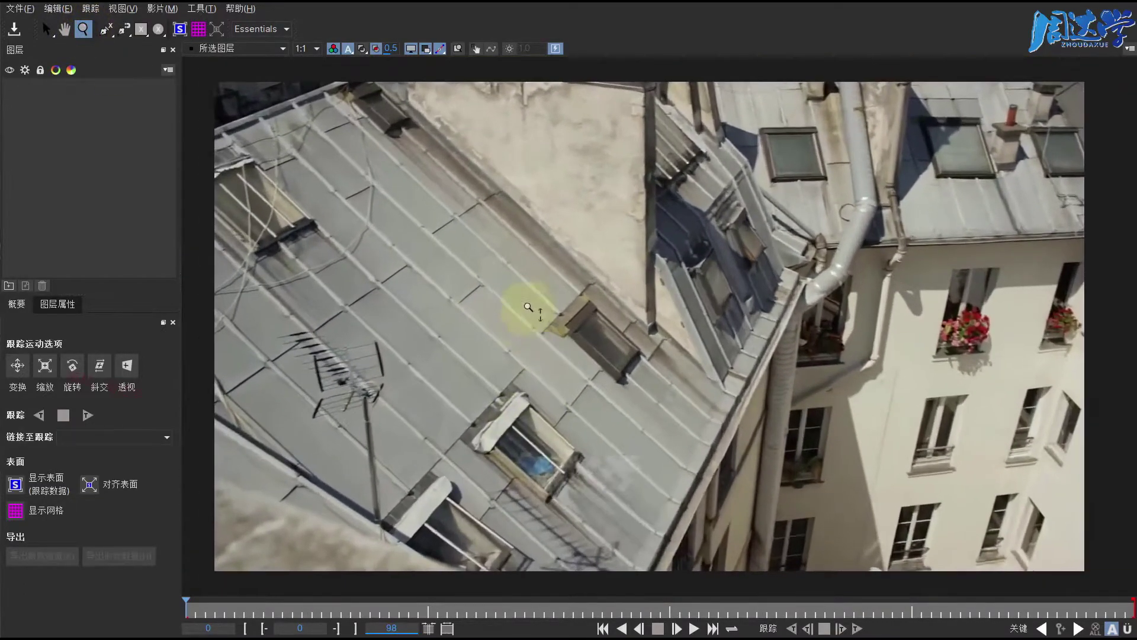
{"action": "left_click_drag", "start_coordinate": [527, 307], "coordinate": [540, 317]}
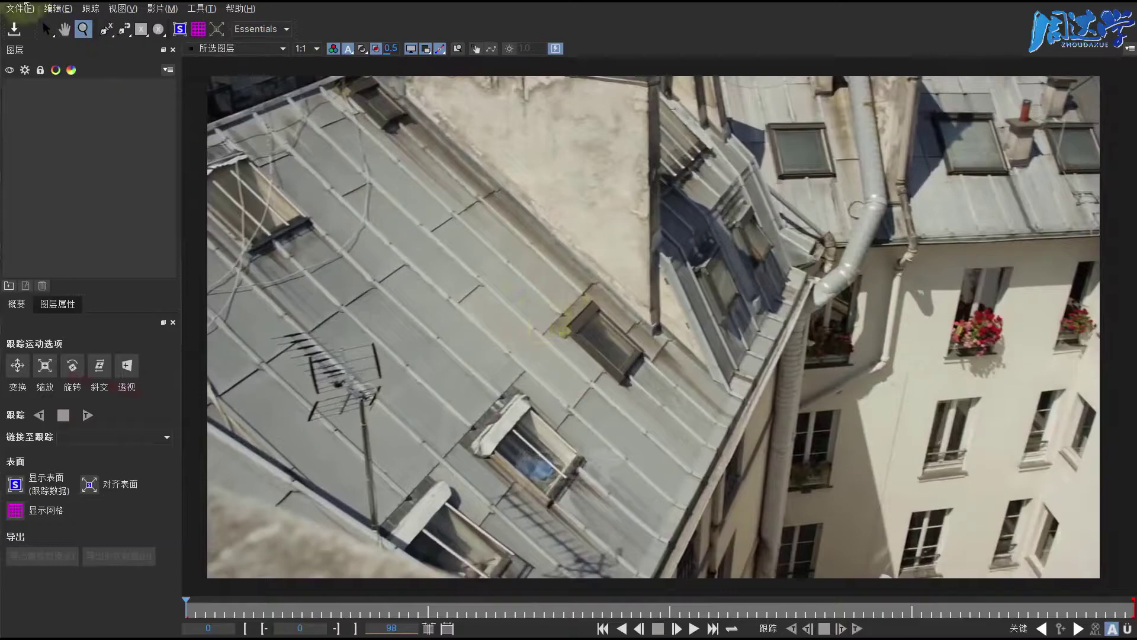
{"action": "left_click", "coordinate": [46, 29]}
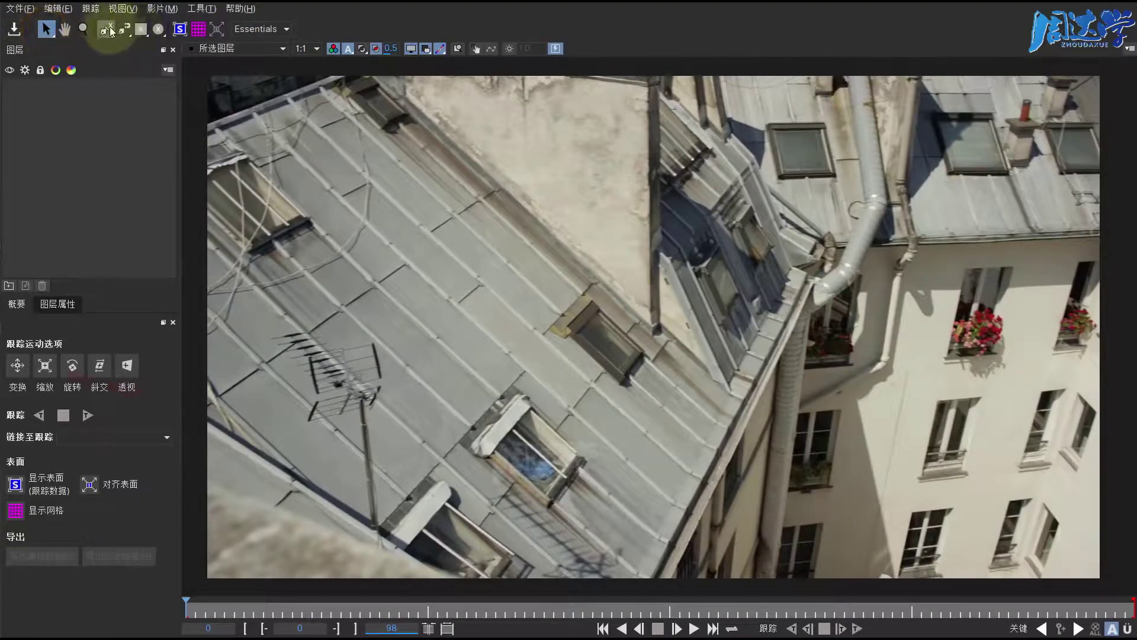
{"action": "left_click_drag", "start_coordinate": [113, 37], "coordinate": [107, 49]}
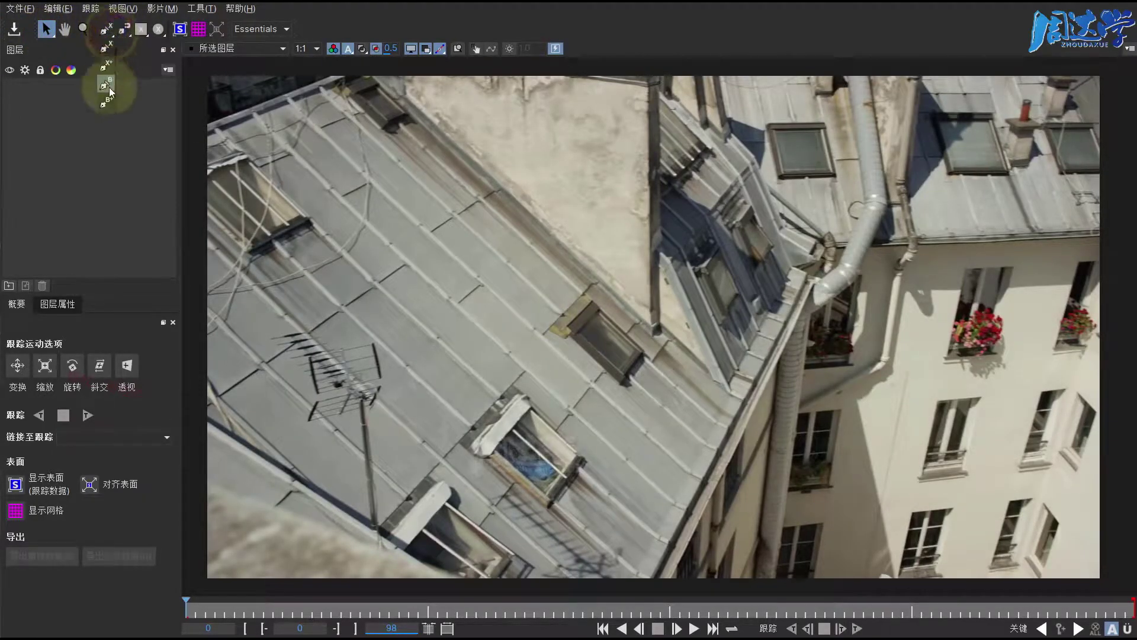
{"action": "left_click", "coordinate": [107, 29]}
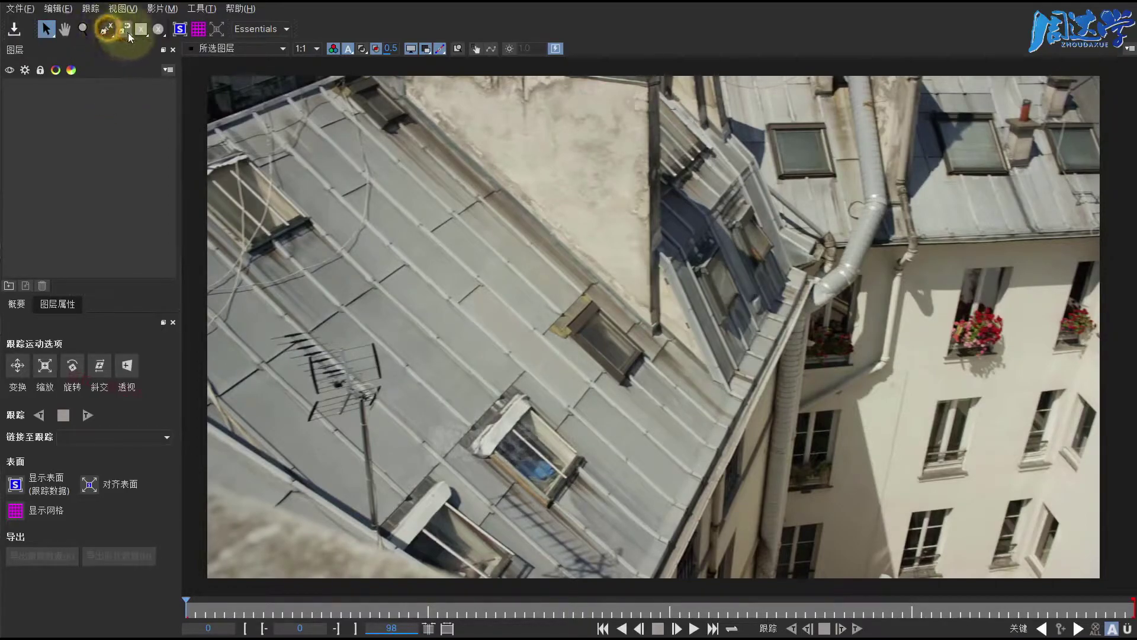
{"action": "left_click", "coordinate": [128, 33]}
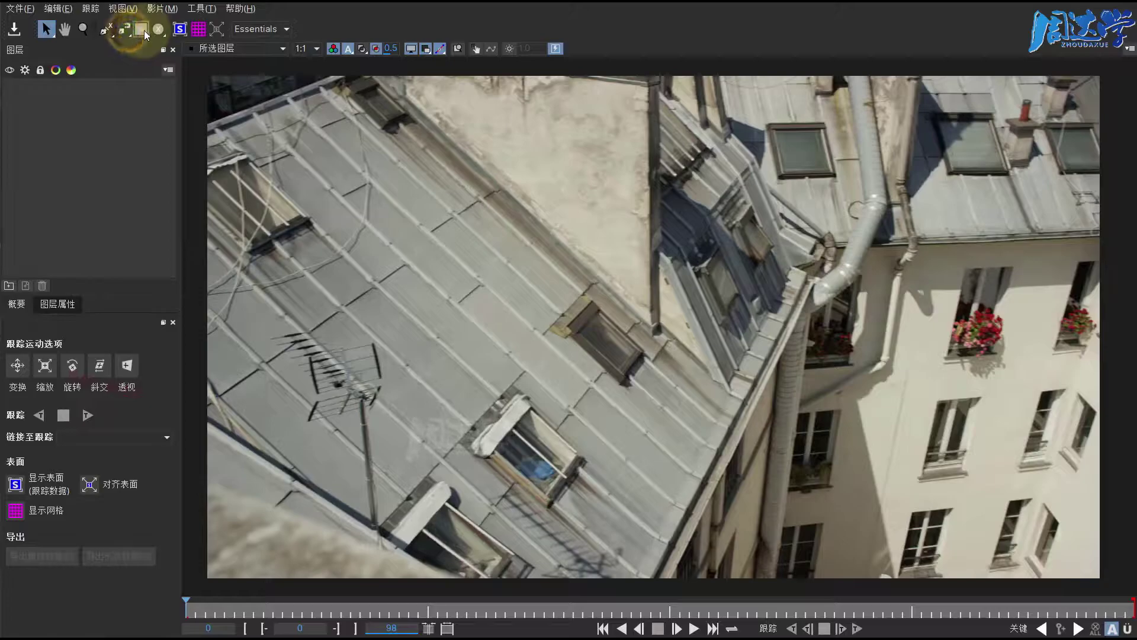
{"action": "left_click", "coordinate": [144, 30]}
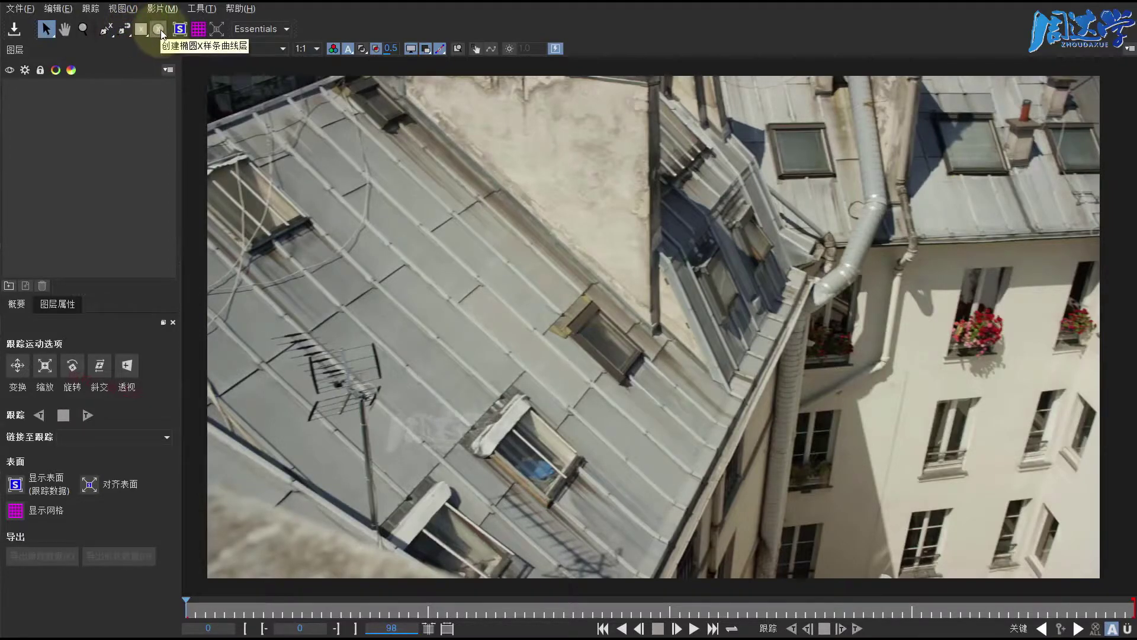
{"action": "left_click", "coordinate": [276, 31]}
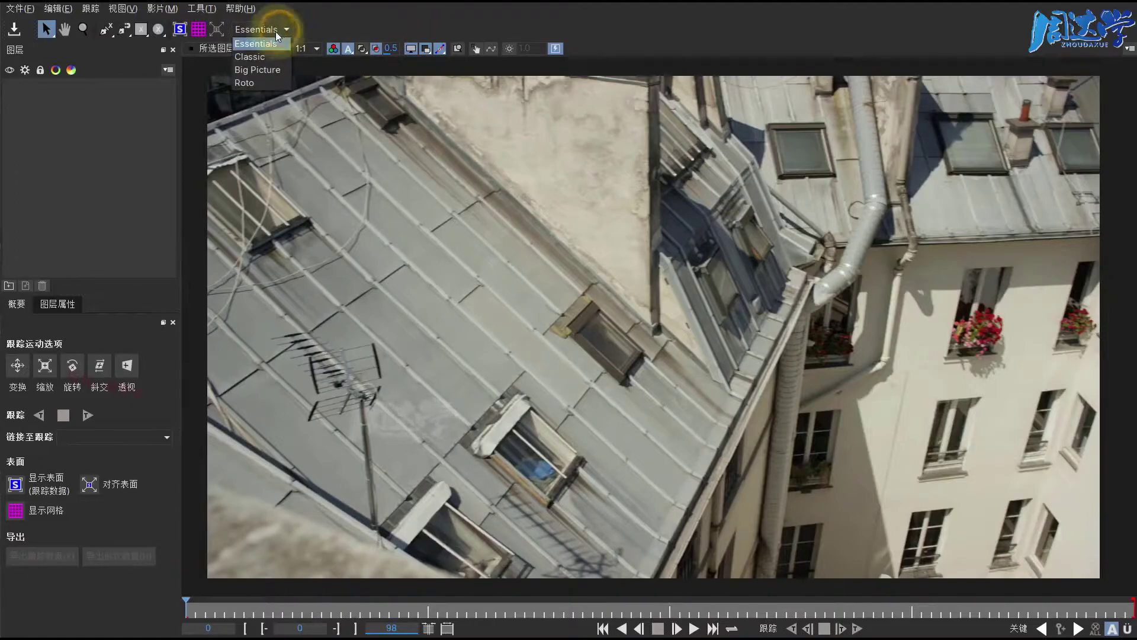
{"action": "left_click", "coordinate": [251, 55]}
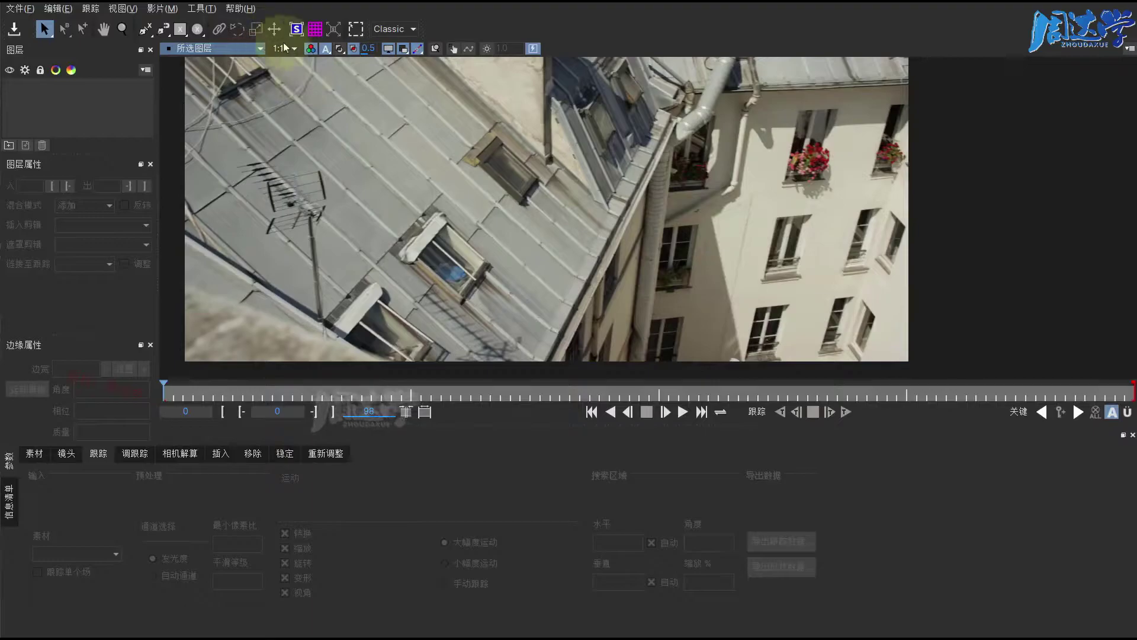
{"action": "left_click", "coordinate": [404, 29]}
{"action": "left_click", "coordinate": [393, 70]}
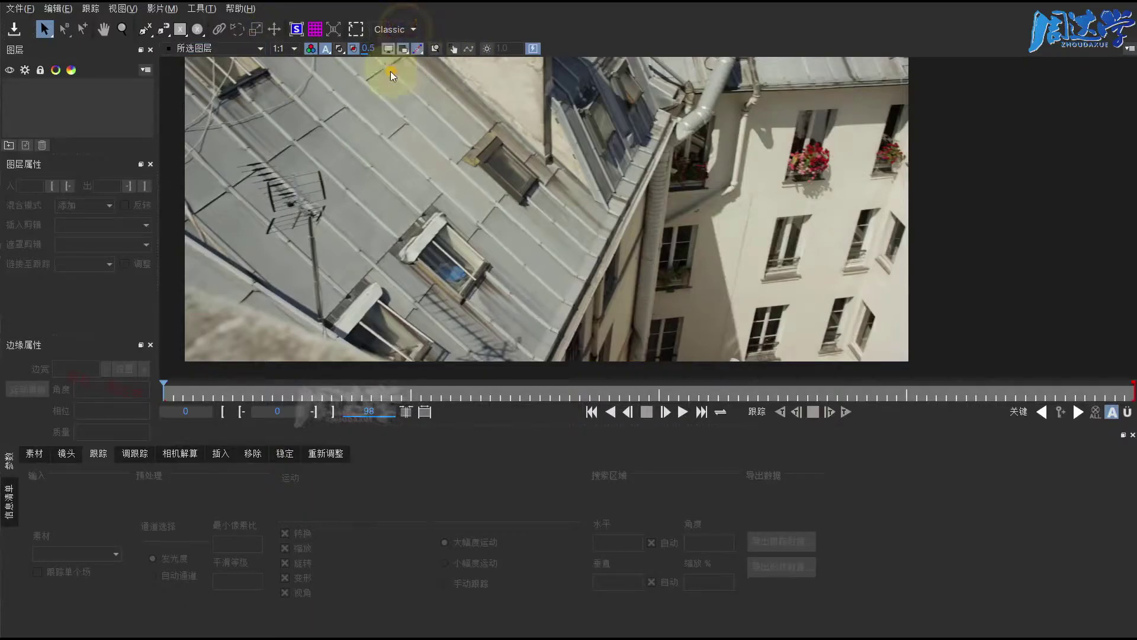
{"action": "left_click", "coordinate": [1127, 28]}
{"action": "left_click", "coordinate": [1086, 80]}
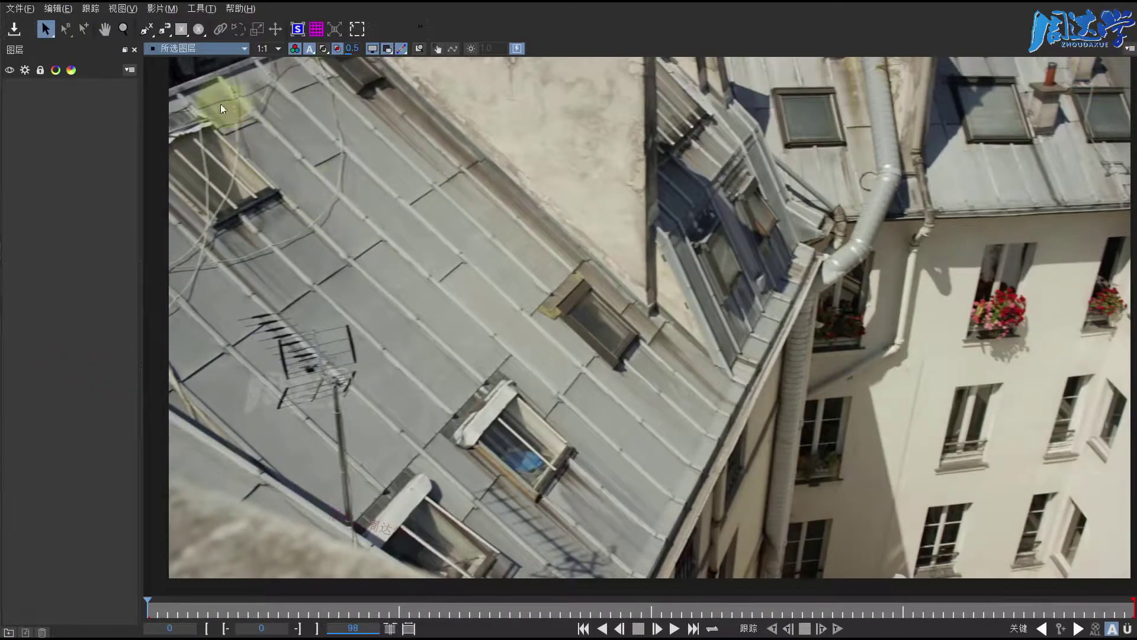
{"action": "left_click", "coordinate": [122, 9]}
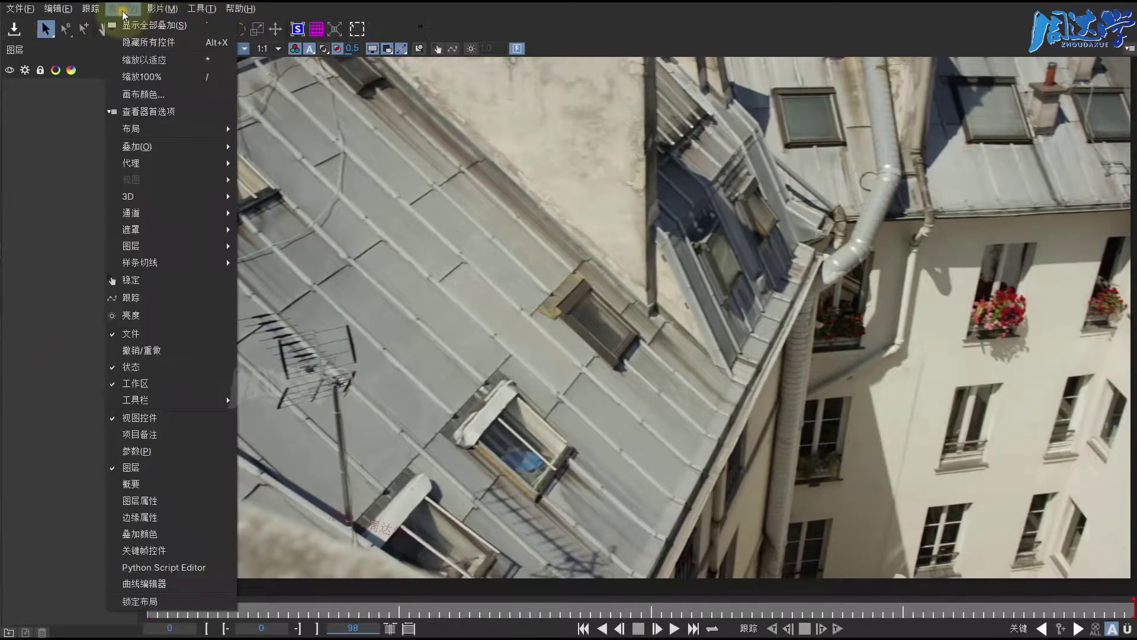
{"action": "left_click", "coordinate": [165, 111]}
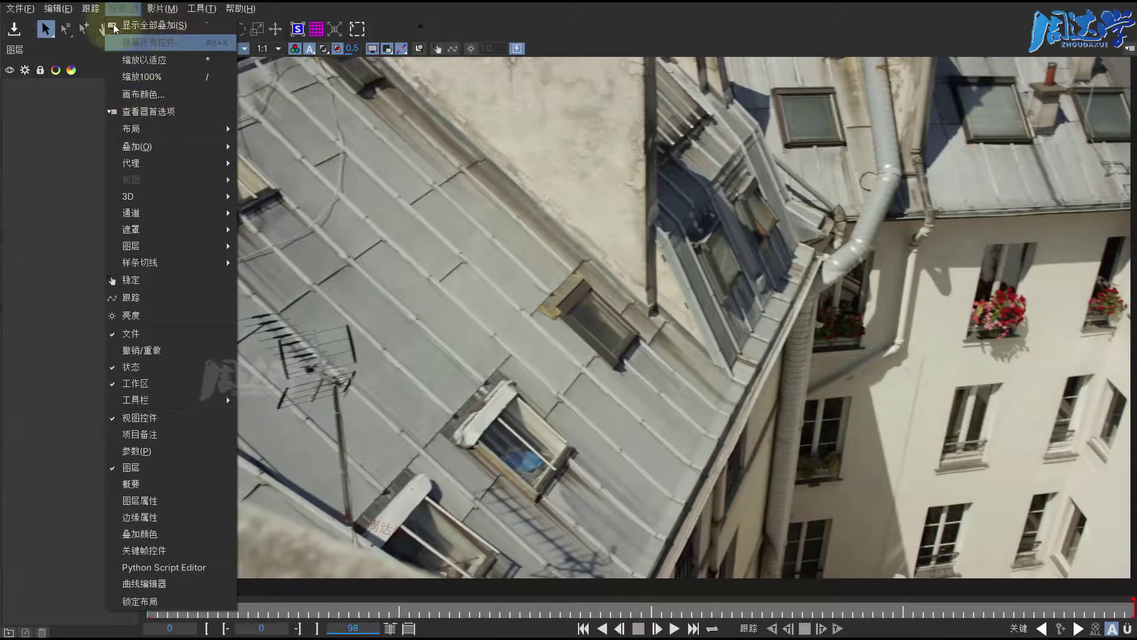
{"action": "left_click", "coordinate": [93, 10]}
{"action": "mouse_move", "coordinate": [127, 9]}
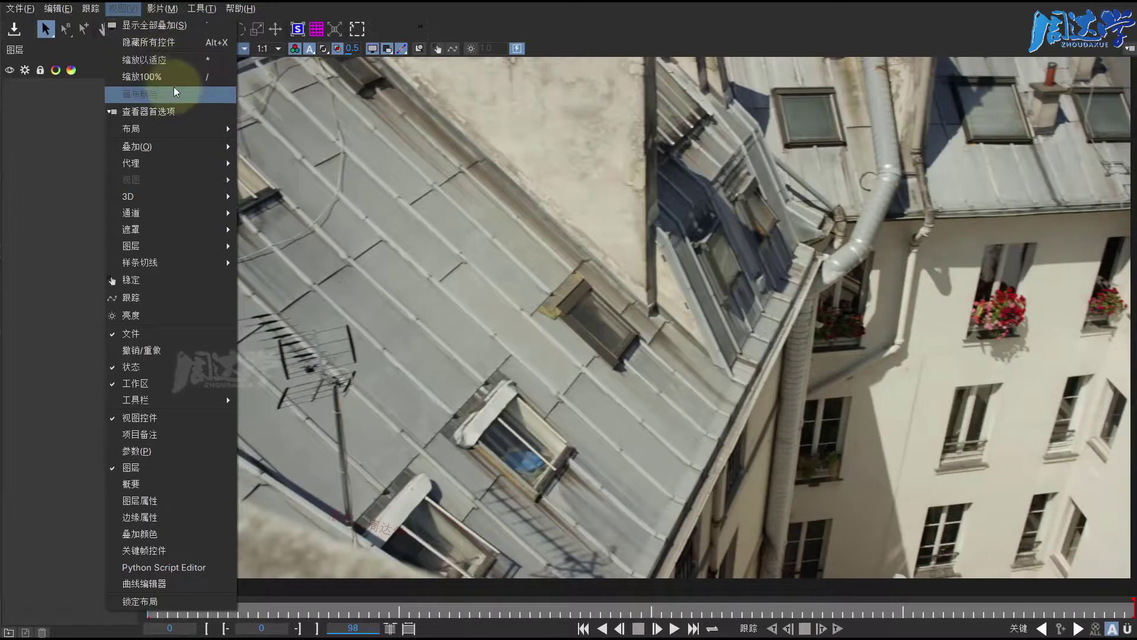
{"action": "mouse_move", "coordinate": [177, 128]}
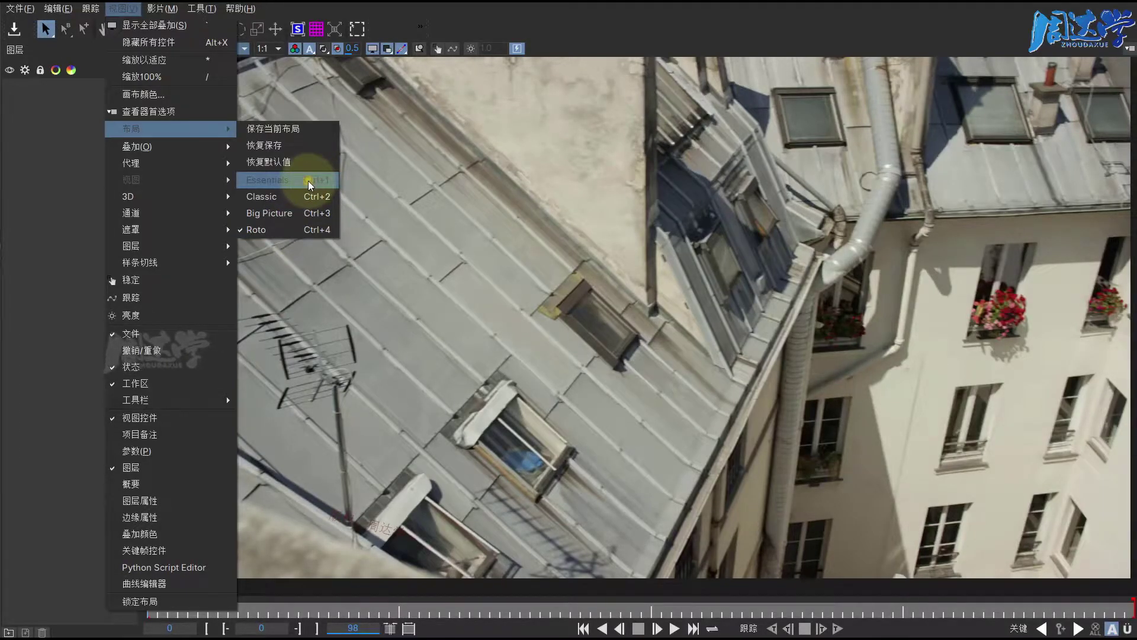
{"action": "left_click", "coordinate": [308, 180]}
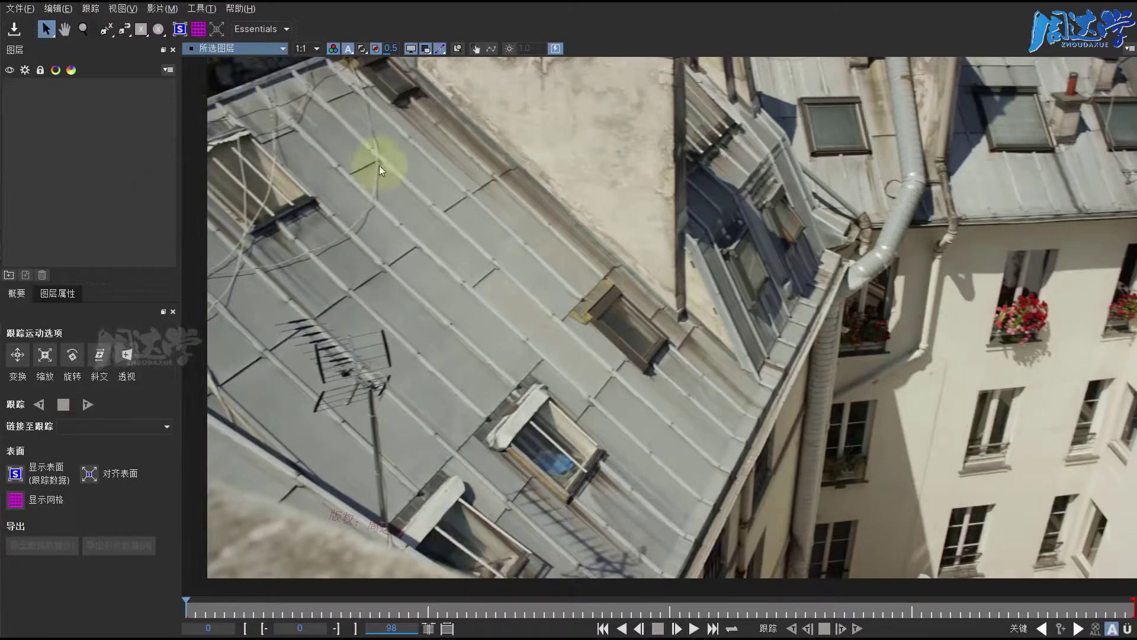
Select the X-Spline tool from the top toolbar
{"action": "left_click", "coordinate": [55, 155]}
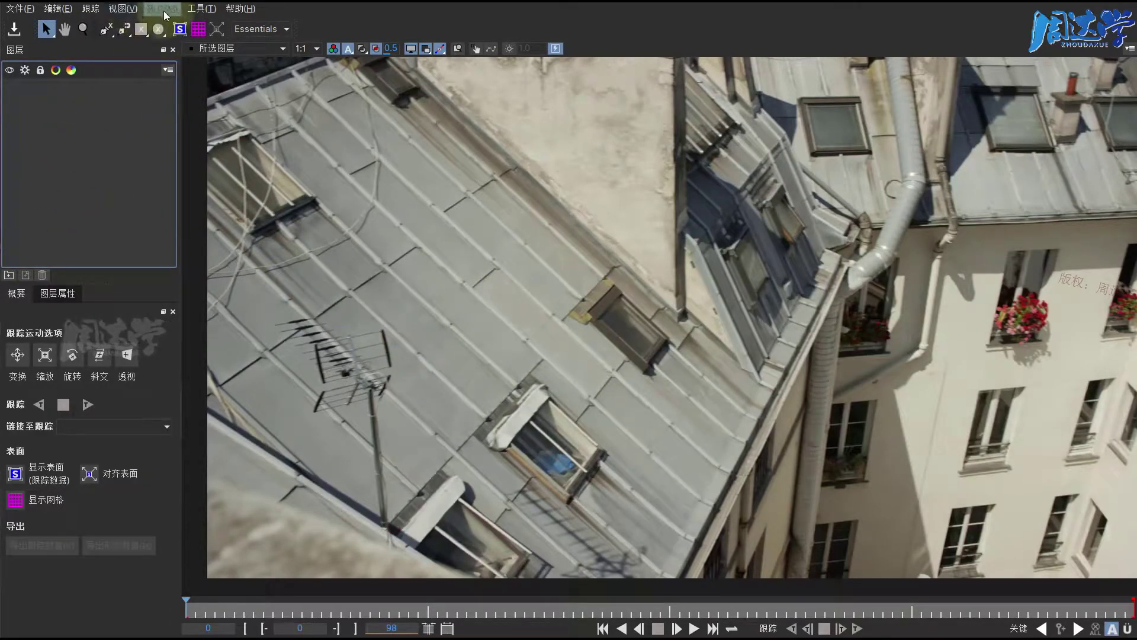
{"action": "left_click", "coordinate": [106, 29]}
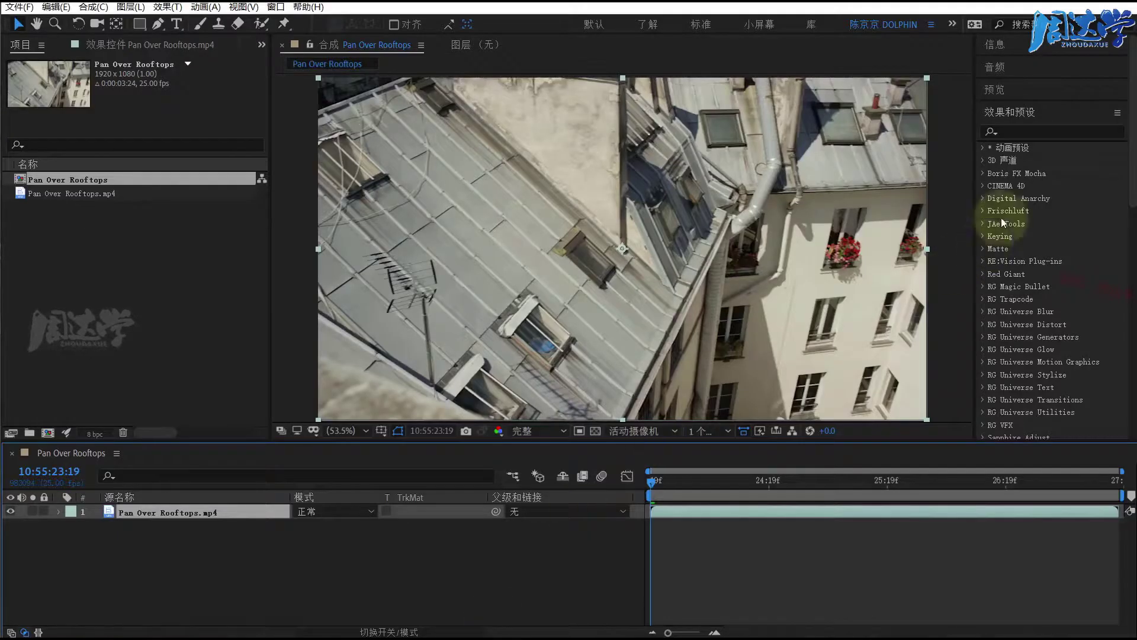
Collapse the Effects & Presets panel and expand the Tracker panel
{"action": "left_click", "coordinate": [1010, 112]}
{"action": "left_click", "coordinate": [1009, 203]}
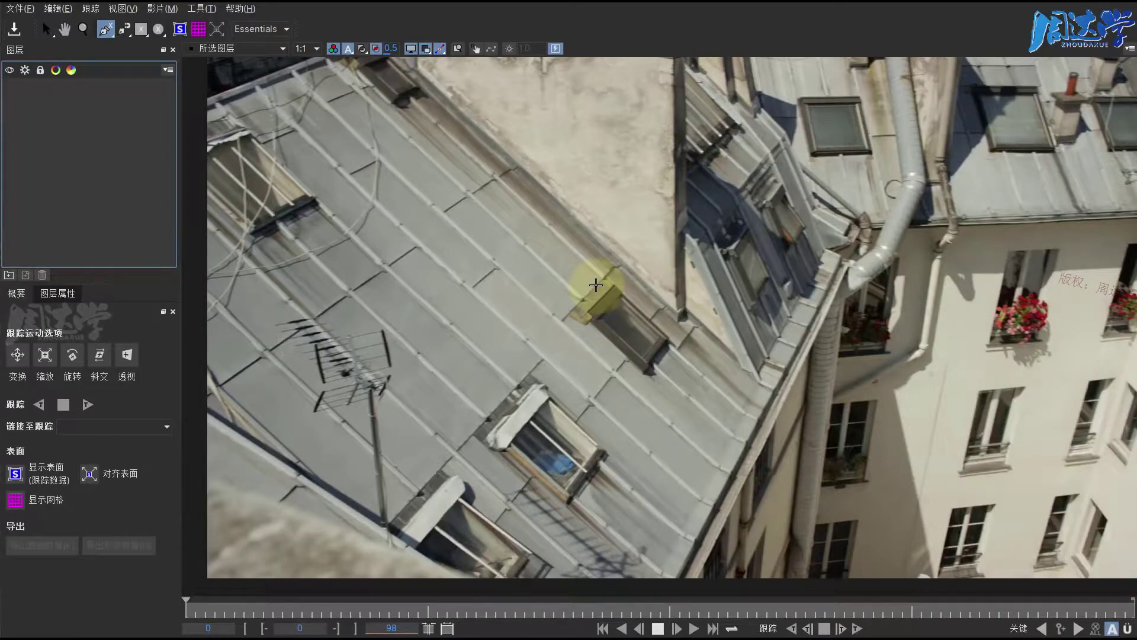
{"action": "left_click_drag", "start_coordinate": [596, 285], "coordinate": [549, 357]}
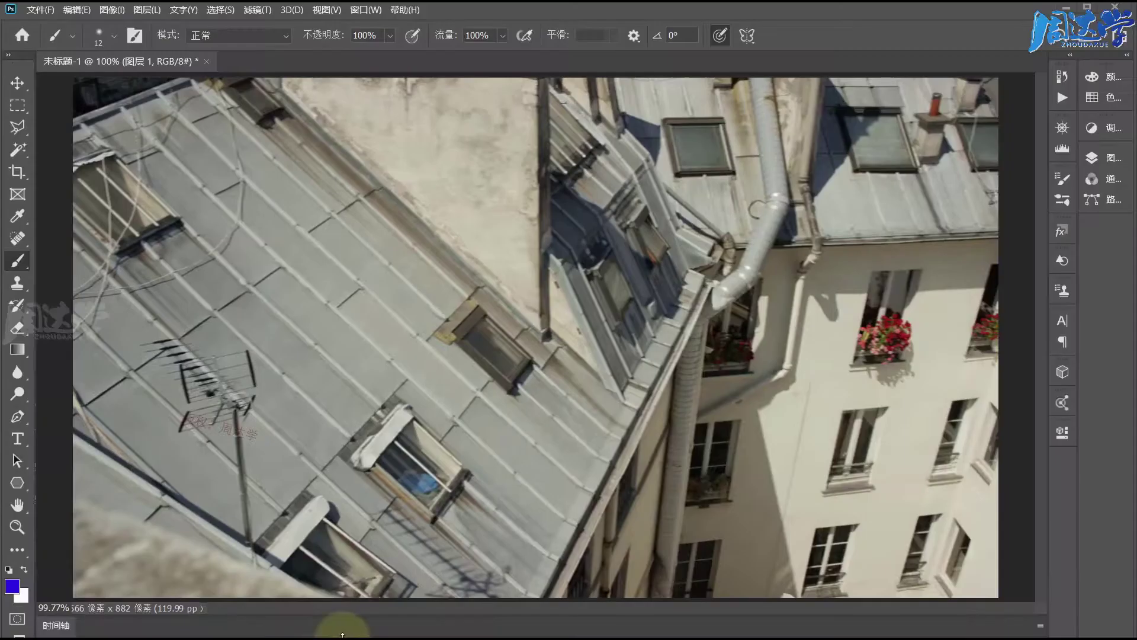
Outline and hatch the skylight and the triangular wall in blue
{"action": "left_click", "coordinate": [388, 315]}
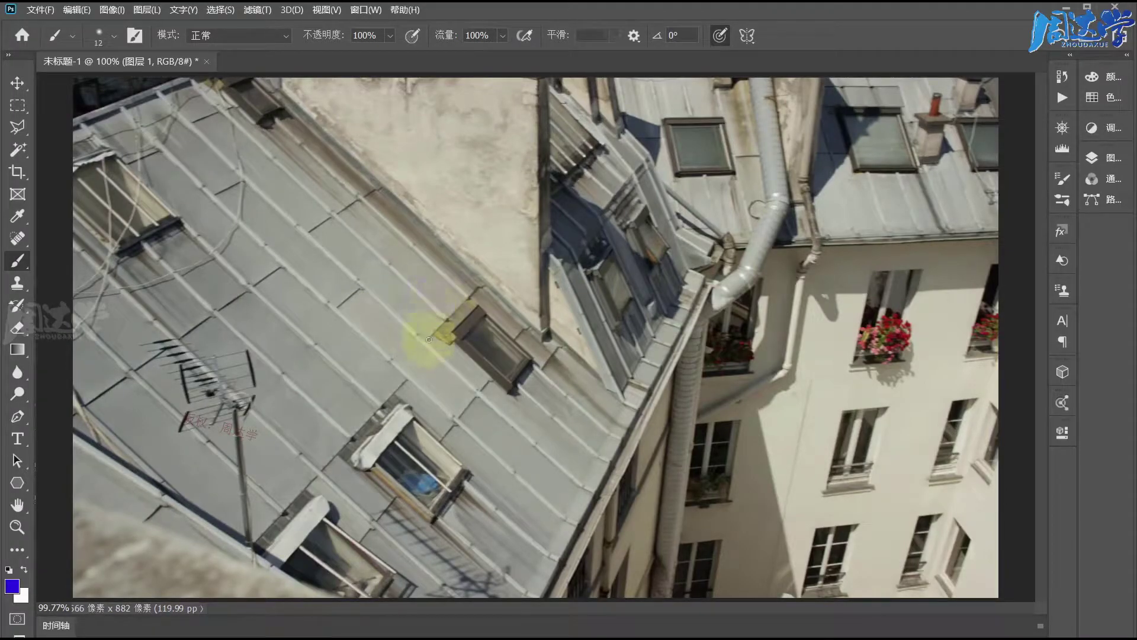
{"action": "mouse_move", "coordinate": [399, 327]}
{"action": "left_mouse_down"}
{"action": "mouse_move", "coordinate": [584, 446]}
{"action": "mouse_move", "coordinate": [398, 326]}
{"action": "left_mouse_up"}
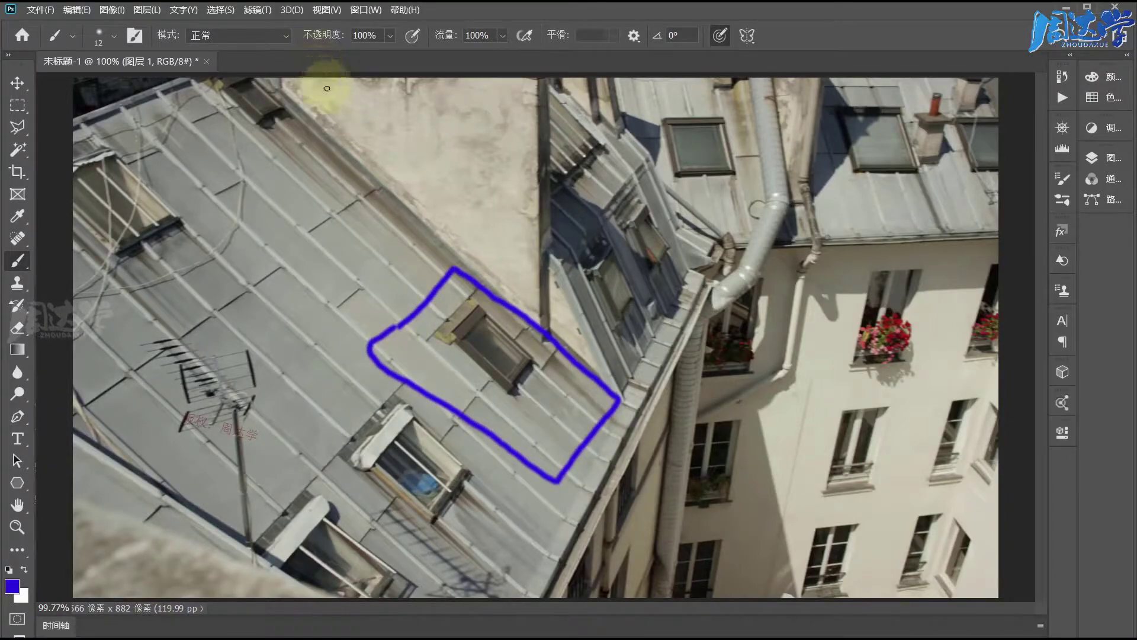
{"action": "mouse_move", "coordinate": [326, 87]}
{"action": "left_mouse_down"}
{"action": "mouse_move", "coordinate": [526, 262]}
{"action": "mouse_move", "coordinate": [335, 91]}
{"action": "mouse_move", "coordinate": [361, 155]}
{"action": "left_mouse_up"}
{"action": "left_click_drag", "start_coordinate": [441, 107], "coordinate": [413, 178]}
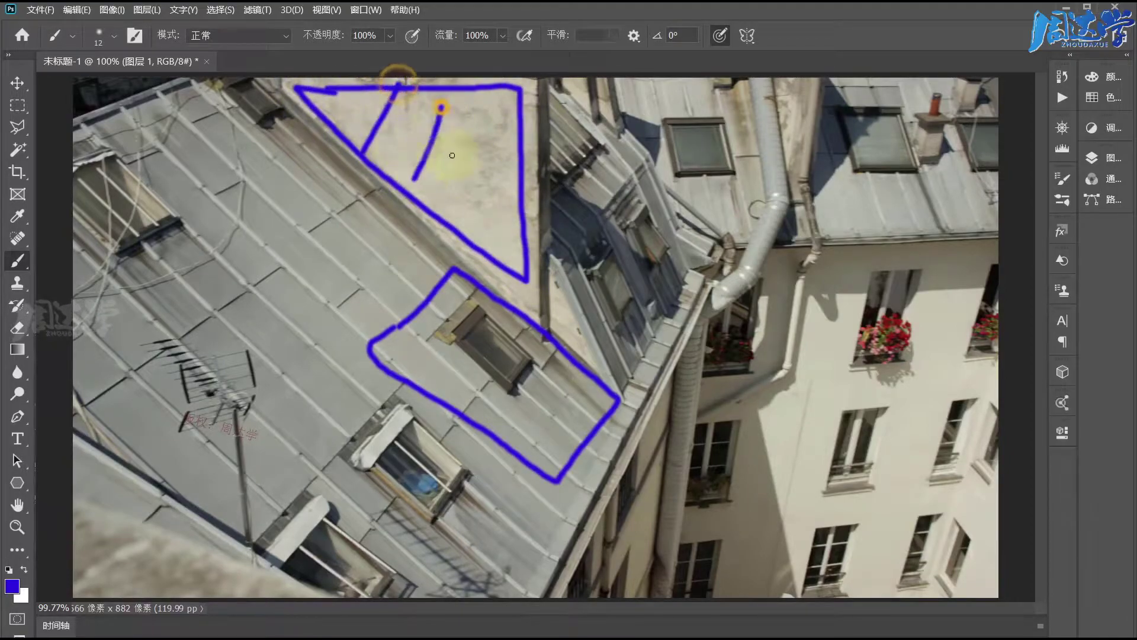
{"action": "left_click_drag", "start_coordinate": [488, 132], "coordinate": [458, 208]}
{"action": "mouse_move", "coordinate": [436, 305]}
{"action": "left_mouse_down"}
{"action": "mouse_move", "coordinate": [444, 378]}
{"action": "mouse_move", "coordinate": [486, 408]}
{"action": "left_mouse_up"}
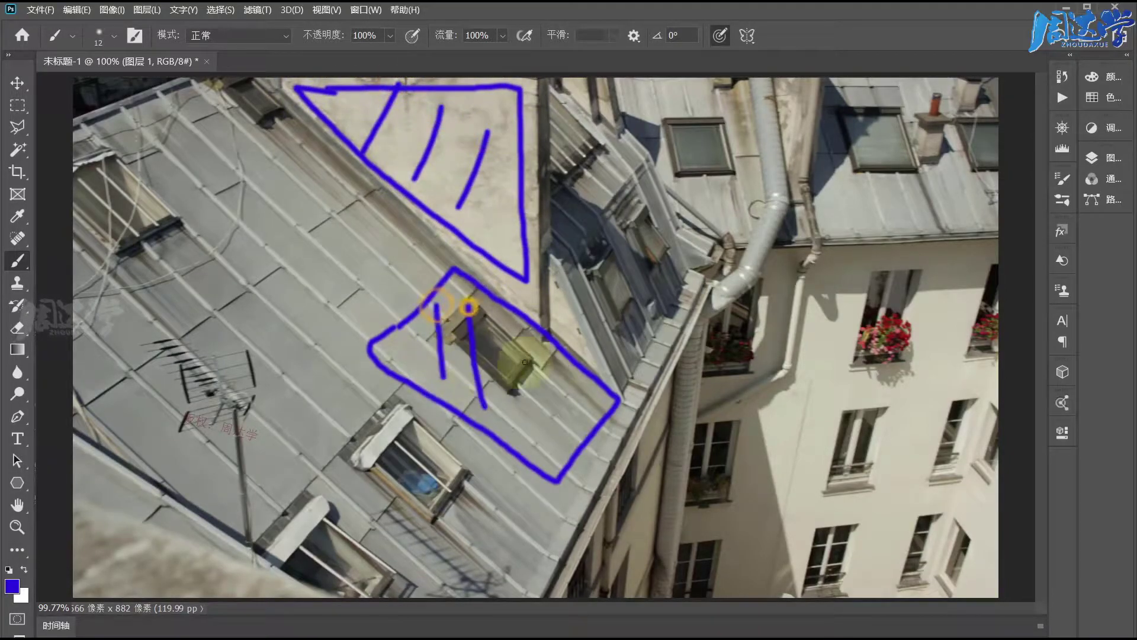
{"action": "left_click_drag", "start_coordinate": [529, 355], "coordinate": [540, 431]}
{"action": "left_click_drag", "start_coordinate": [559, 377], "coordinate": [567, 438]}
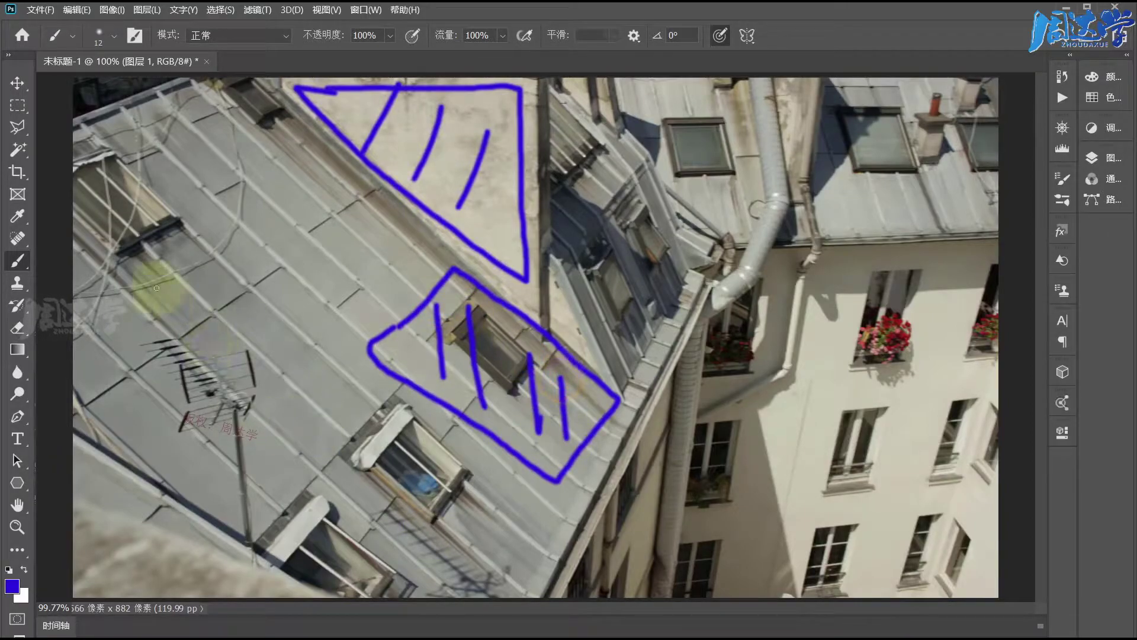
Outline and hatch the roof area around the antenna
{"action": "mouse_move", "coordinate": [119, 318]}
{"action": "left_mouse_down"}
{"action": "mouse_move", "coordinate": [343, 317]}
{"action": "mouse_move", "coordinate": [140, 316]}
{"action": "mouse_move", "coordinate": [145, 372]}
{"action": "left_mouse_up"}
{"action": "left_click_drag", "start_coordinate": [175, 315], "coordinate": [182, 378]}
{"action": "left_click_drag", "start_coordinate": [203, 298], "coordinate": [212, 345]}
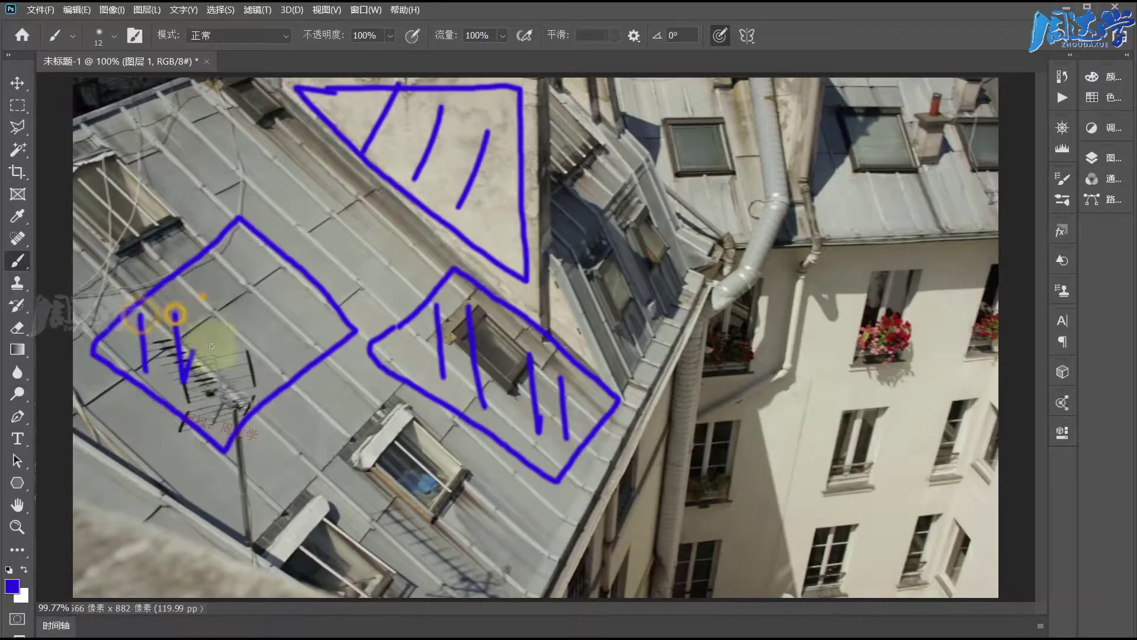
{"action": "left_click_drag", "start_coordinate": [224, 277], "coordinate": [246, 357]}
{"action": "left_click_drag", "start_coordinate": [259, 295], "coordinate": [280, 372]}
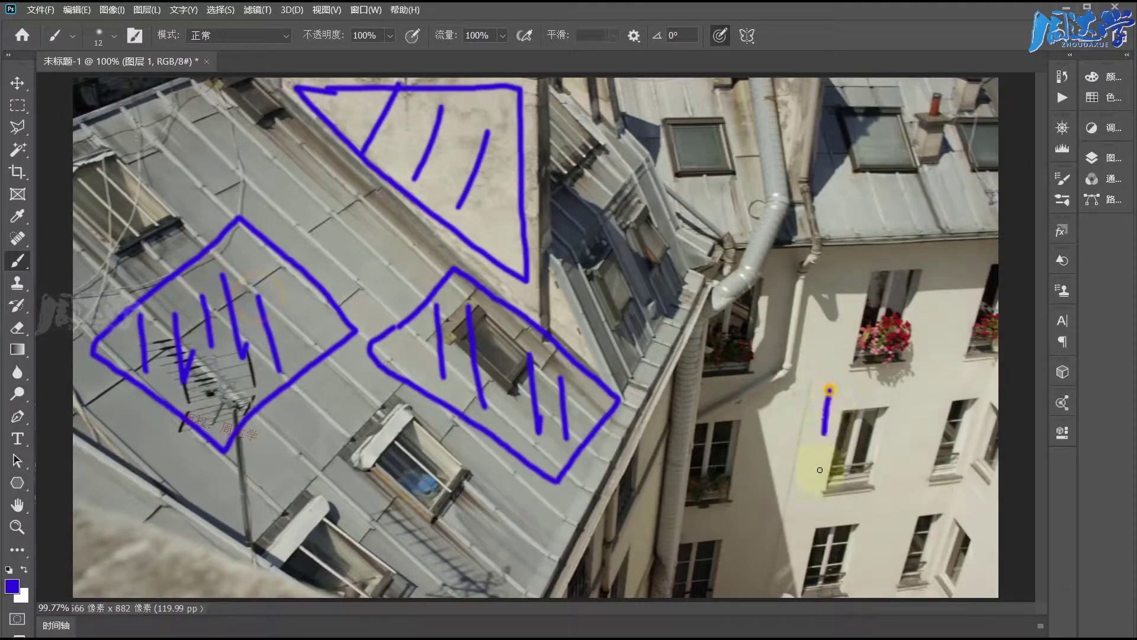
Outline and hatch the facade windows with flower boxes
{"action": "left_click_drag", "start_coordinate": [926, 416], "coordinate": [817, 460]}
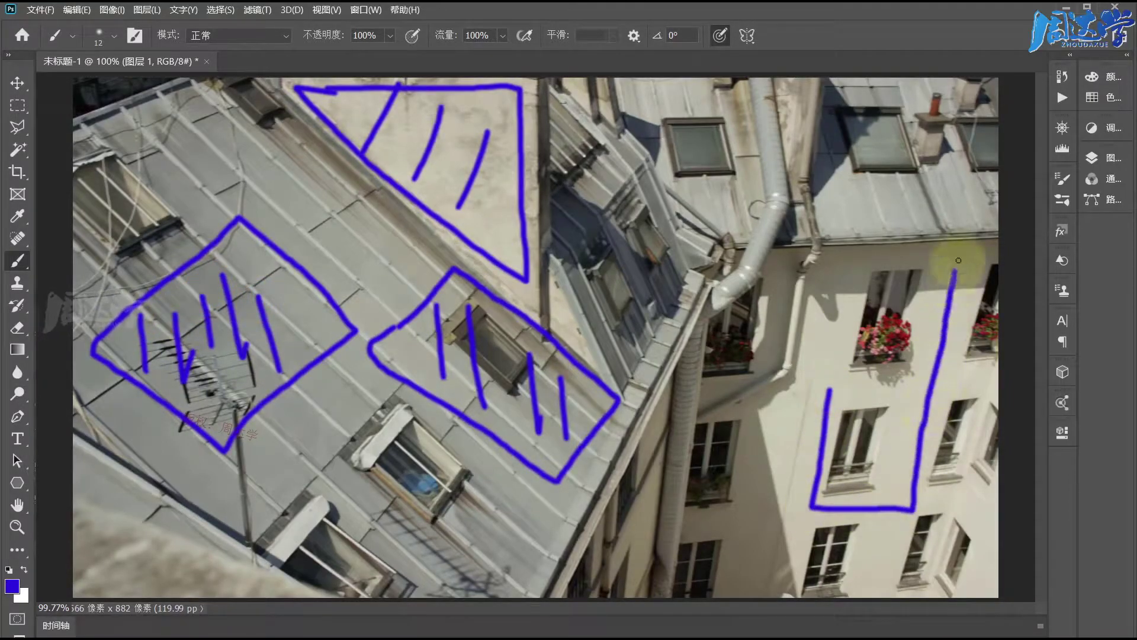
{"action": "mouse_move", "coordinate": [837, 347]}
{"action": "left_mouse_down"}
{"action": "mouse_move", "coordinate": [876, 270]}
{"action": "mouse_move", "coordinate": [867, 359]}
{"action": "left_mouse_up"}
{"action": "mouse_move", "coordinate": [886, 382]}
{"action": "left_mouse_down"}
{"action": "mouse_move", "coordinate": [848, 416]}
{"action": "mouse_move", "coordinate": [856, 461]}
{"action": "left_mouse_up"}
{"action": "left_click_drag", "start_coordinate": [909, 419], "coordinate": [862, 492]}
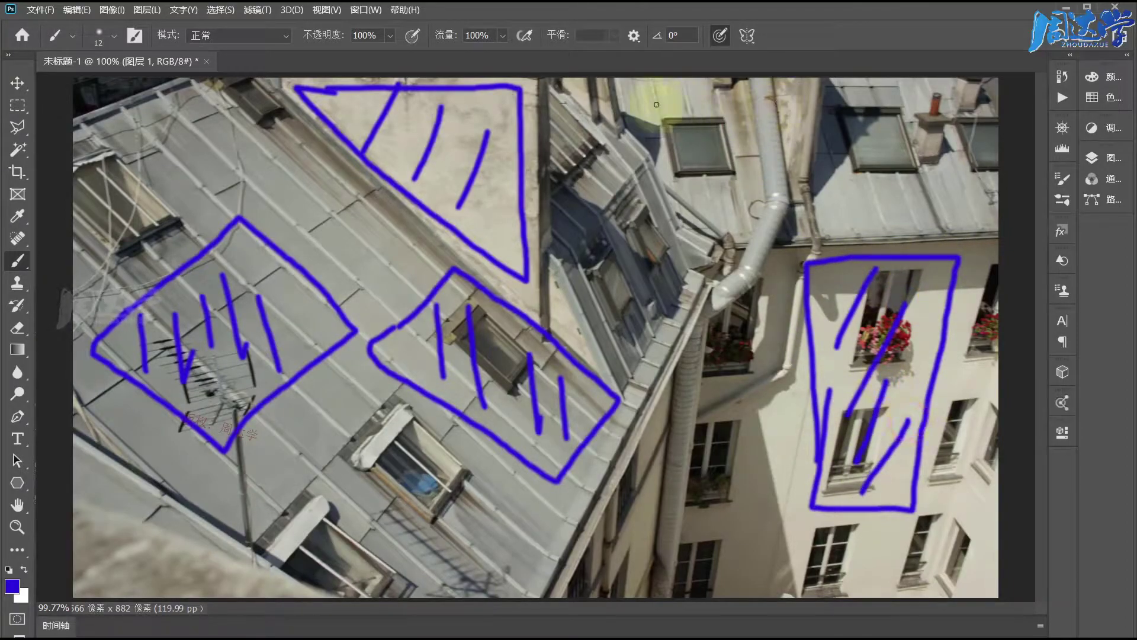
Outline and hatch the top roof window and the right roof windows
{"action": "mouse_move", "coordinate": [657, 105]}
{"action": "left_mouse_down"}
{"action": "mouse_move", "coordinate": [669, 100]}
{"action": "mouse_move", "coordinate": [724, 155]}
{"action": "left_mouse_up"}
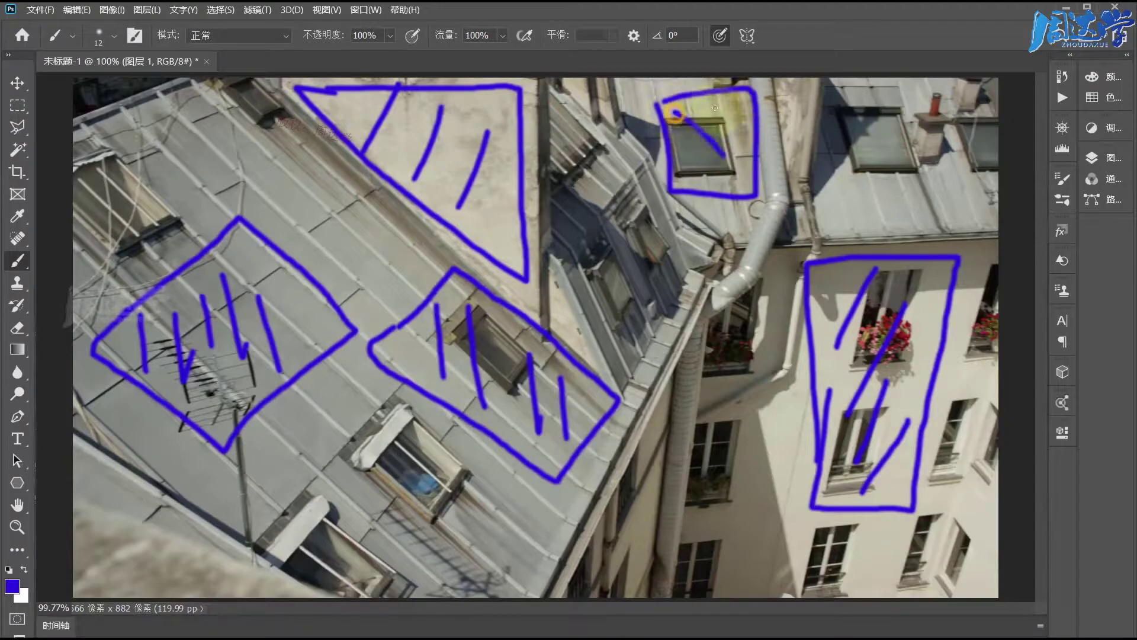
{"action": "mouse_move", "coordinate": [713, 107]}
{"action": "left_mouse_down"}
{"action": "mouse_move", "coordinate": [735, 140]}
{"action": "mouse_move", "coordinate": [716, 174]}
{"action": "left_mouse_up"}
{"action": "mouse_move", "coordinate": [825, 101]}
{"action": "left_mouse_down"}
{"action": "mouse_move", "coordinate": [849, 188]}
{"action": "mouse_move", "coordinate": [853, 109]}
{"action": "mouse_move", "coordinate": [876, 160]}
{"action": "left_mouse_up"}
{"action": "mouse_move", "coordinate": [941, 121]}
{"action": "left_mouse_down"}
{"action": "mouse_move", "coordinate": [925, 157]}
{"action": "mouse_move", "coordinate": [945, 188]}
{"action": "left_mouse_up"}
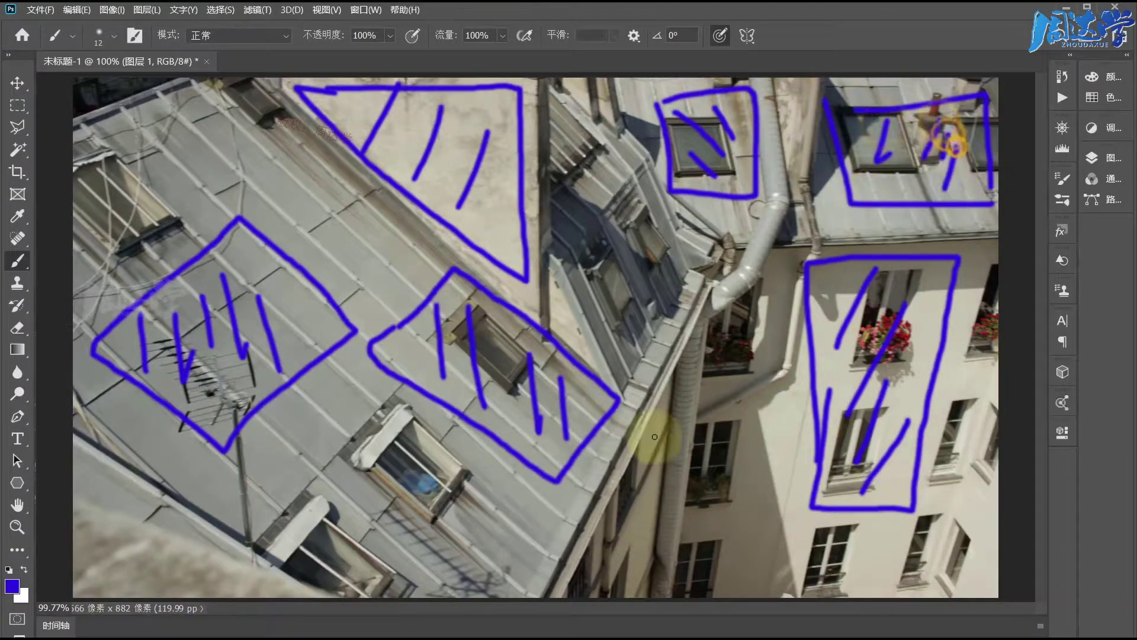
Outline and hatch the drainpipe, redoing a tighter outline
{"action": "left_click_drag", "start_coordinate": [684, 323], "coordinate": [685, 298]}
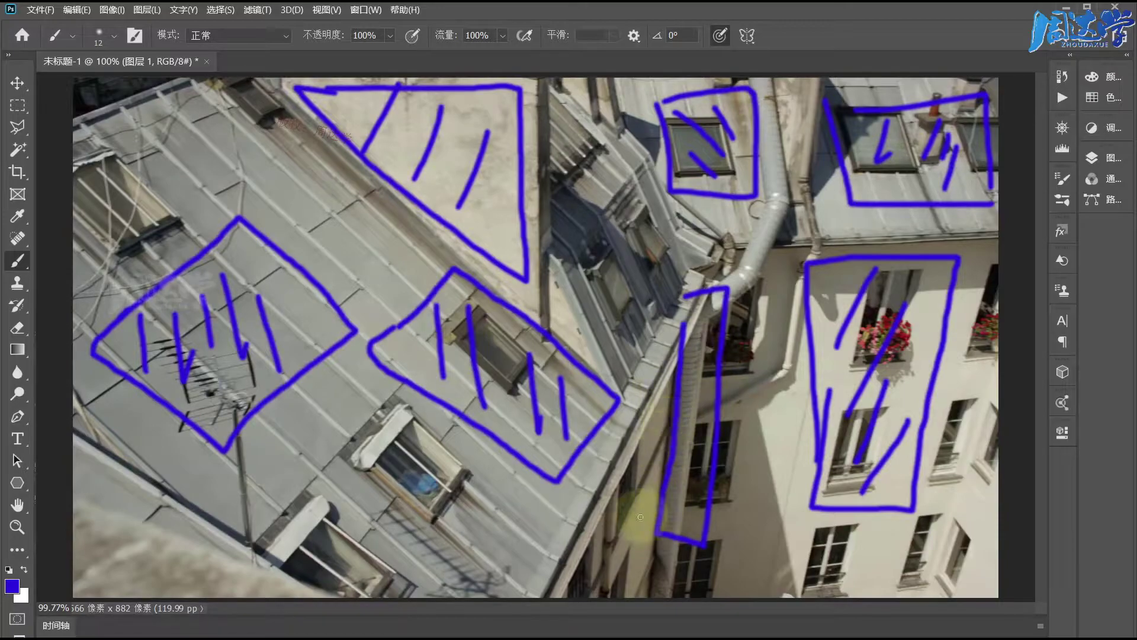
{"action": "key", "text": "ctrl+z"}
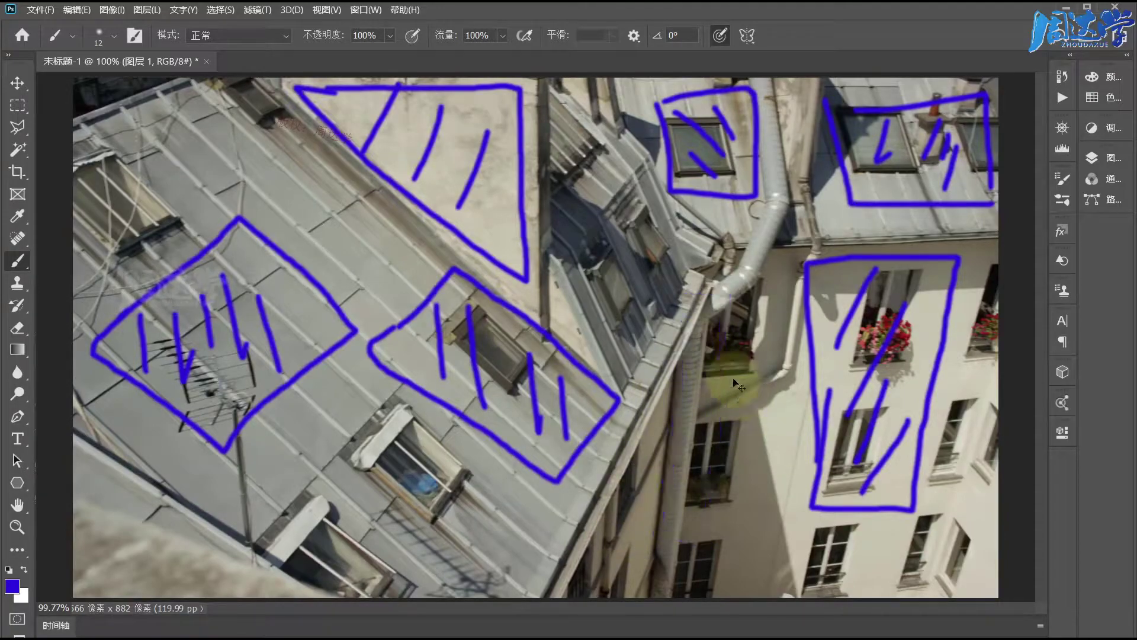
{"action": "left_click_drag", "start_coordinate": [699, 248], "coordinate": [723, 272]}
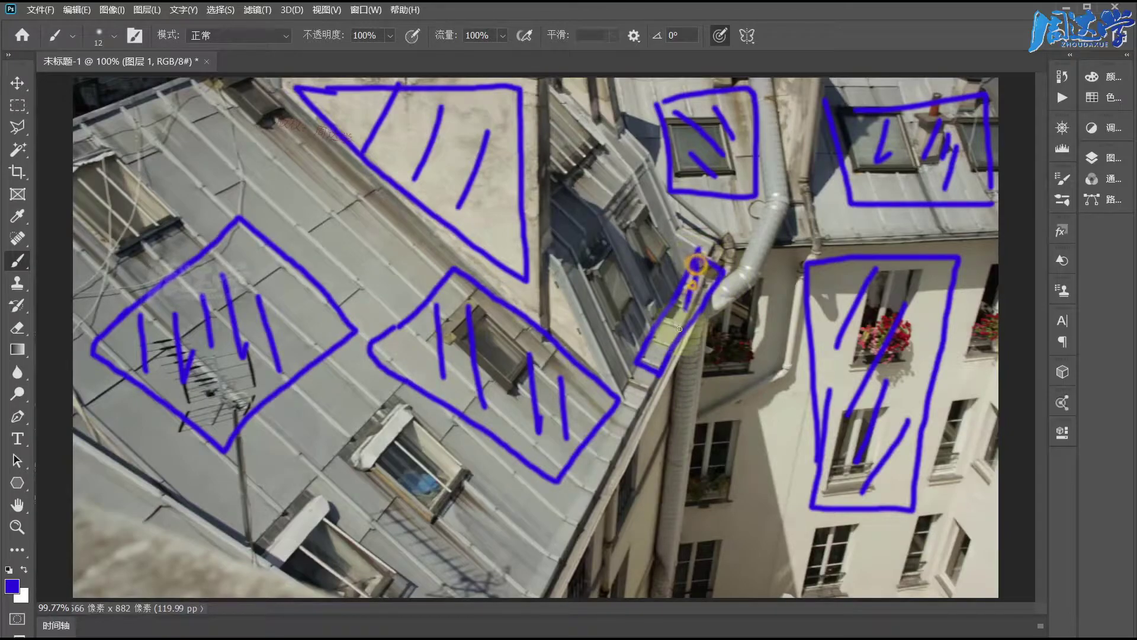
{"action": "mouse_move", "coordinate": [696, 265]}
{"action": "left_mouse_down"}
{"action": "mouse_move", "coordinate": [655, 354]}
{"action": "mouse_move", "coordinate": [745, 464]}
{"action": "left_mouse_up"}
Outline and hatch the balcony window and the dormer window
{"action": "left_click_drag", "start_coordinate": [703, 375], "coordinate": [742, 481]}
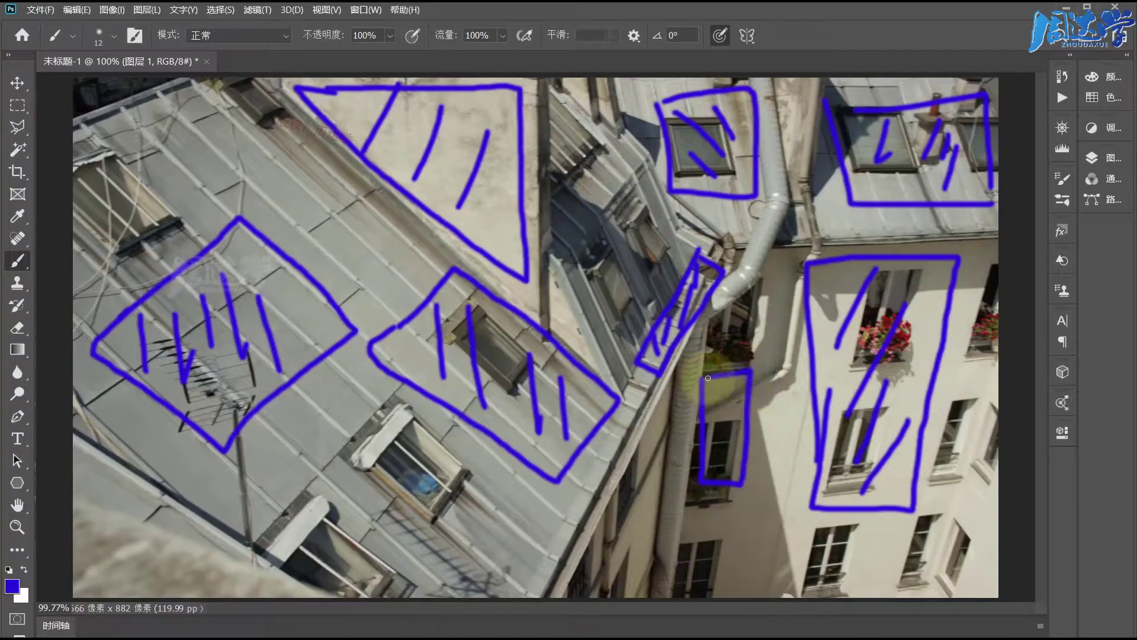
{"action": "mouse_move", "coordinate": [728, 385]}
{"action": "left_mouse_down"}
{"action": "mouse_move", "coordinate": [717, 417]}
{"action": "mouse_move", "coordinate": [734, 473]}
{"action": "left_mouse_up"}
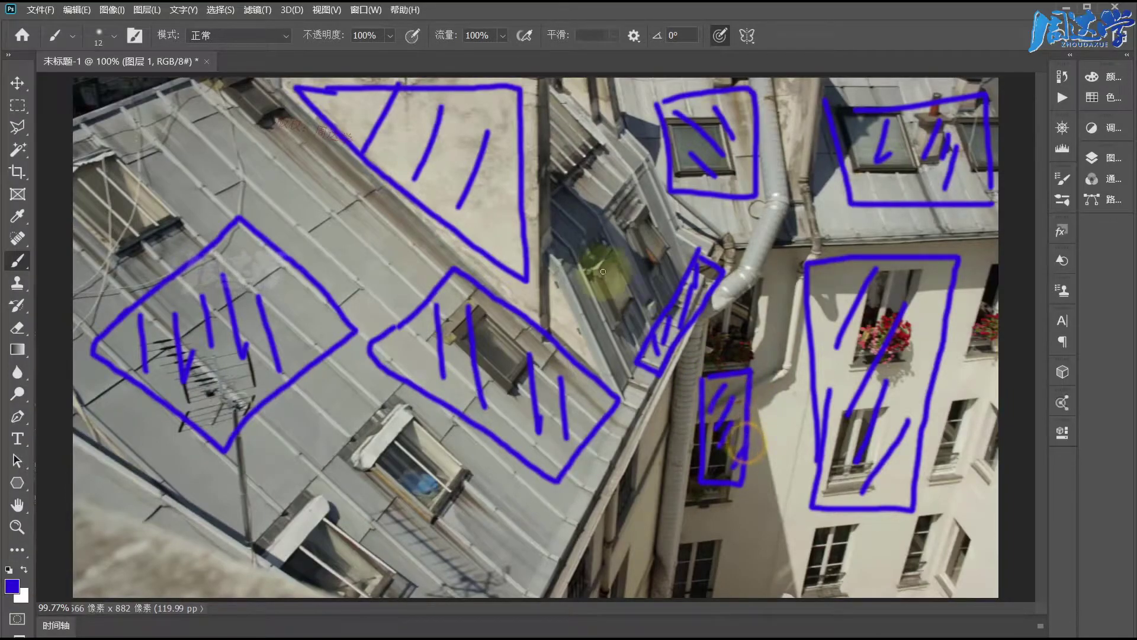
{"action": "mouse_move", "coordinate": [588, 270]}
{"action": "left_mouse_down"}
{"action": "mouse_move", "coordinate": [621, 337]}
{"action": "mouse_move", "coordinate": [635, 189]}
{"action": "mouse_move", "coordinate": [622, 335]}
{"action": "left_mouse_up"}
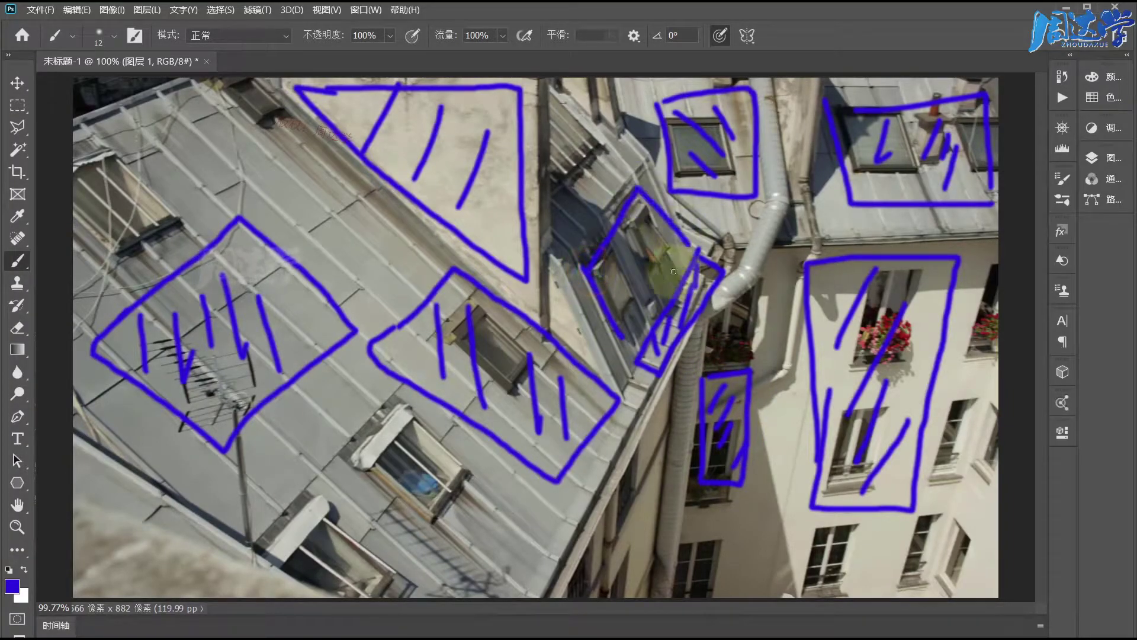
{"action": "mouse_move", "coordinate": [607, 248]}
{"action": "left_mouse_down"}
{"action": "mouse_move", "coordinate": [609, 287]}
{"action": "mouse_move", "coordinate": [633, 279]}
{"action": "left_mouse_up"}
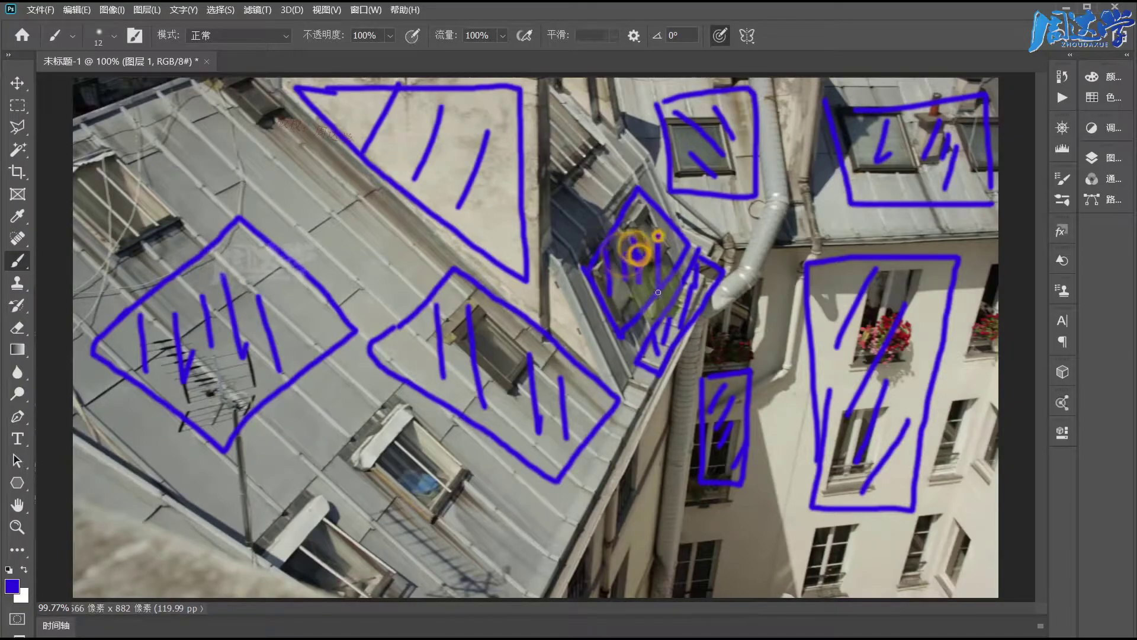
{"action": "mouse_move", "coordinate": [642, 234]}
{"action": "left_mouse_down"}
{"action": "mouse_move", "coordinate": [644, 278]}
{"action": "mouse_move", "coordinate": [659, 282]}
{"action": "left_mouse_up"}
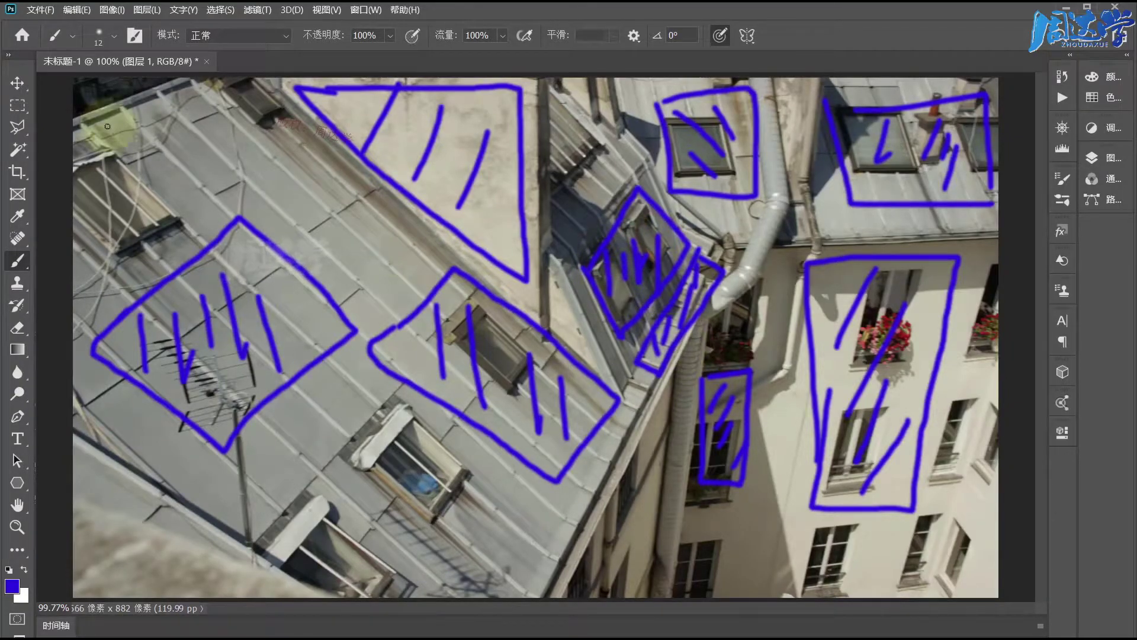
Switch the paint colour to yellow and paint a test stroke
{"action": "left_click", "coordinate": [12, 585]}
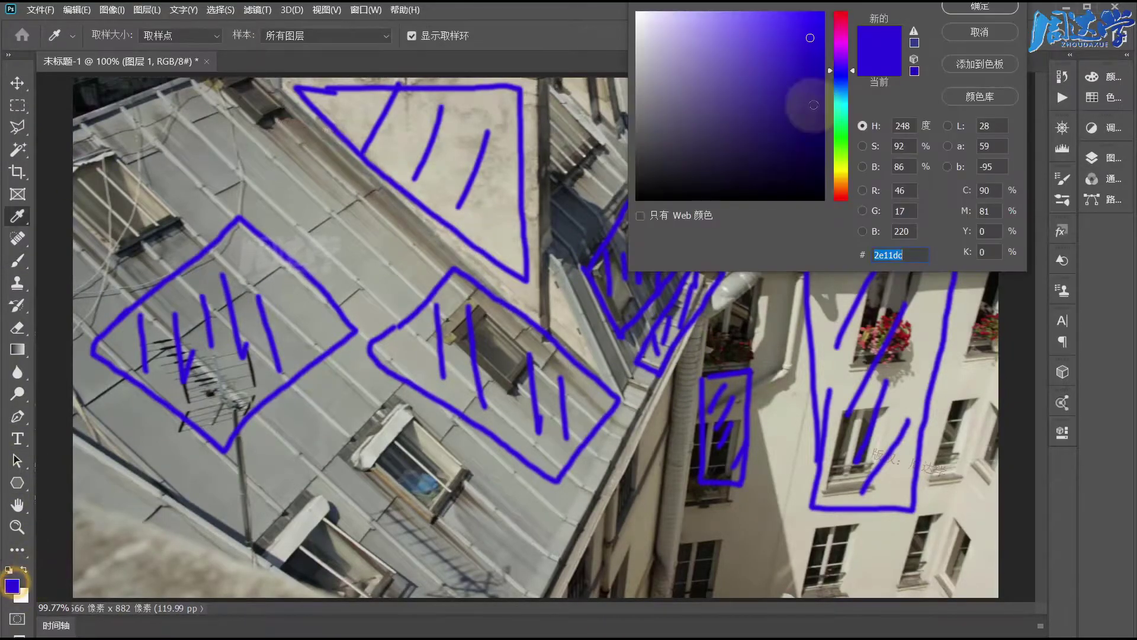
{"action": "left_click", "coordinate": [841, 168]}
{"action": "left_click", "coordinate": [973, 6]}
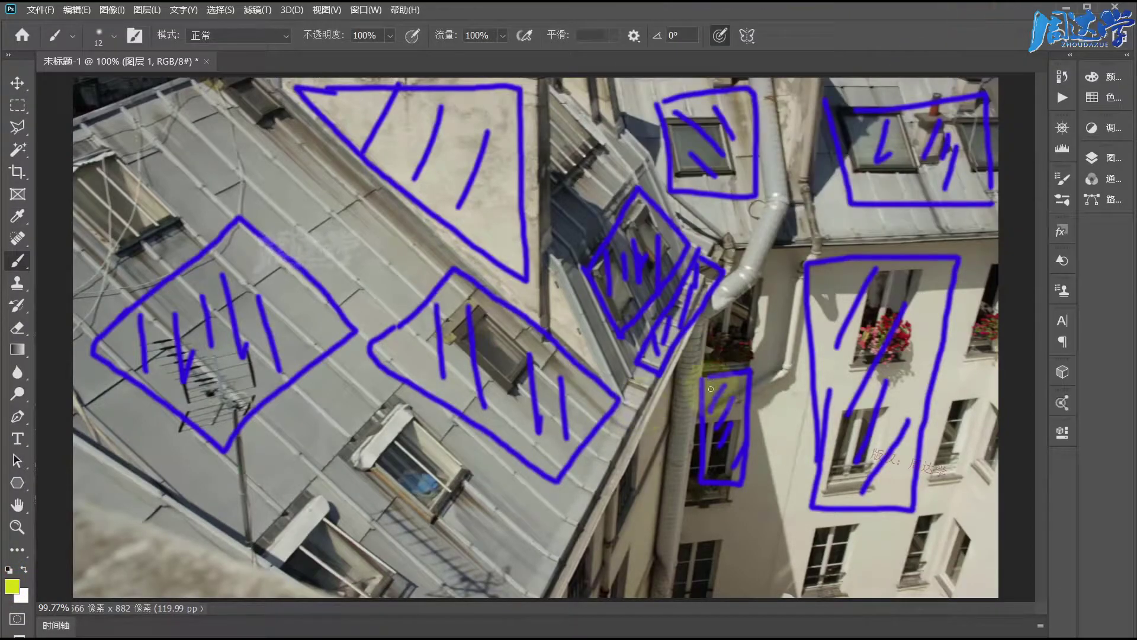
{"action": "mouse_move", "coordinate": [678, 302]}
{"action": "left_mouse_down"}
{"action": "mouse_move", "coordinate": [672, 457]}
{"action": "mouse_move", "coordinate": [727, 252]}
{"action": "mouse_move", "coordinate": [681, 260]}
{"action": "mouse_move", "coordinate": [691, 310]}
{"action": "left_mouse_up"}
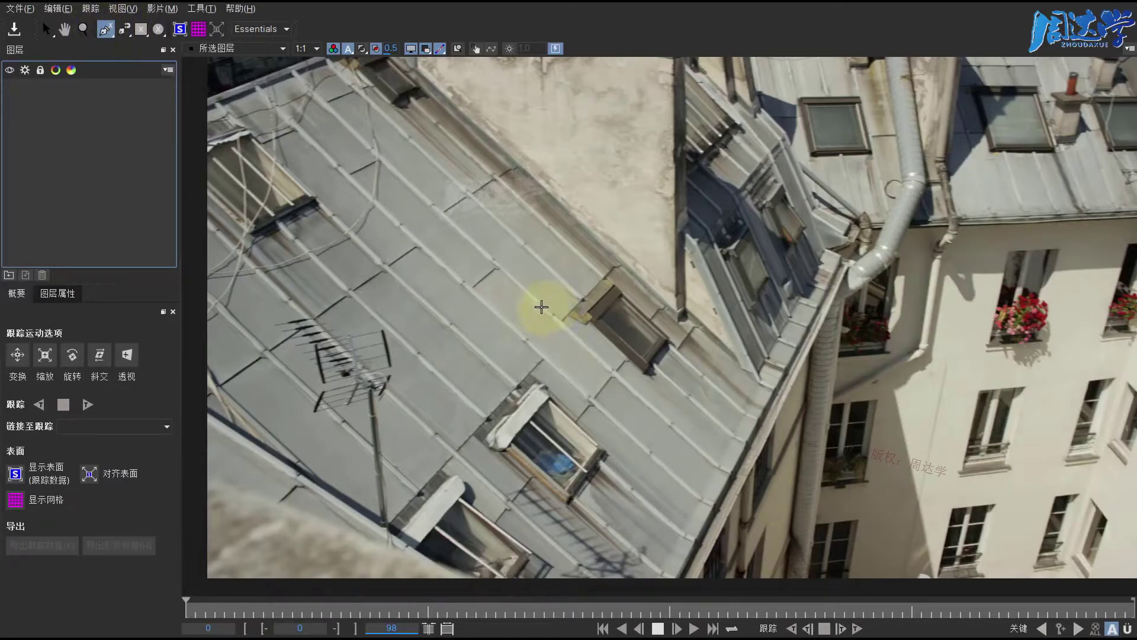
Draw a closed X-spline shape around the roof skylight
{"action": "left_click", "coordinate": [541, 306]}
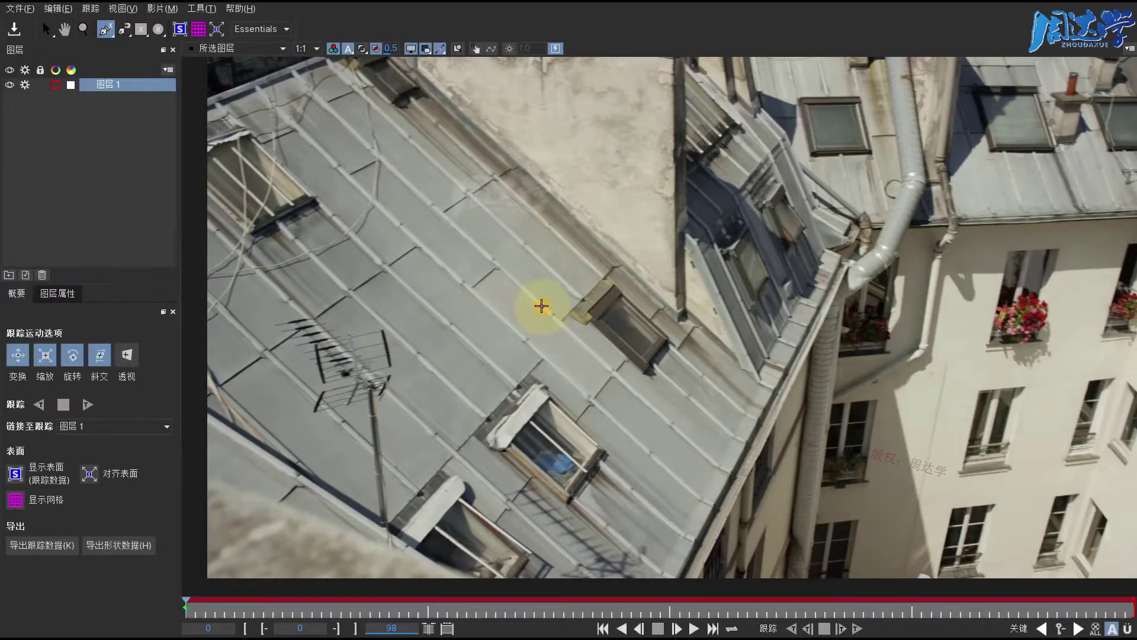
{"action": "left_click", "coordinate": [594, 259]}
{"action": "left_click_drag", "start_coordinate": [677, 340], "coordinate": [684, 345]}
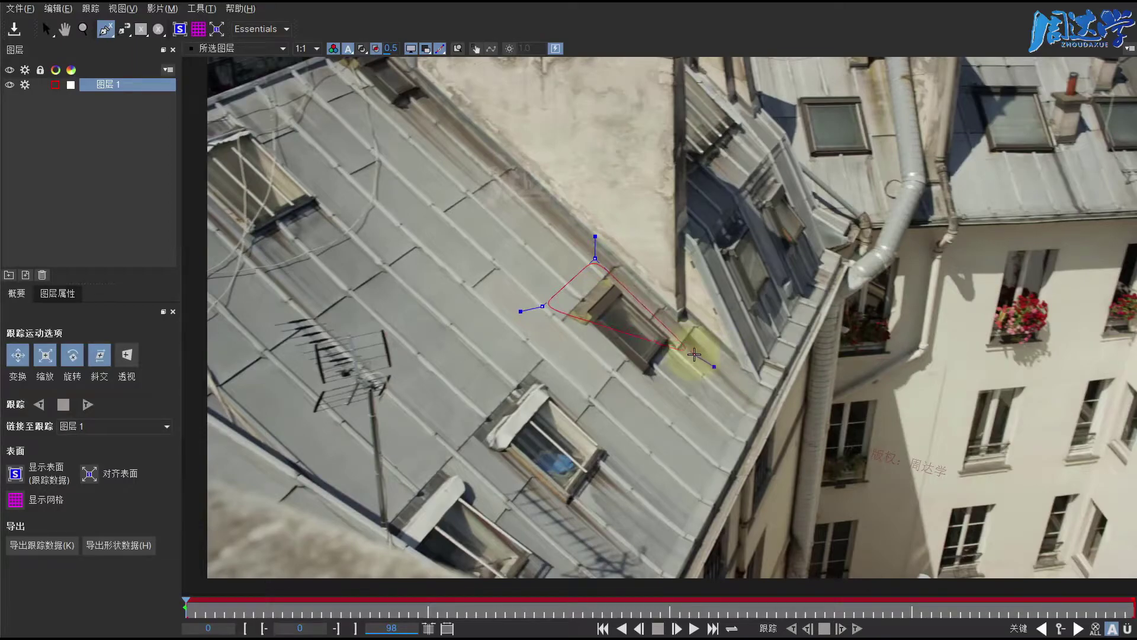
{"action": "left_click", "coordinate": [653, 392]}
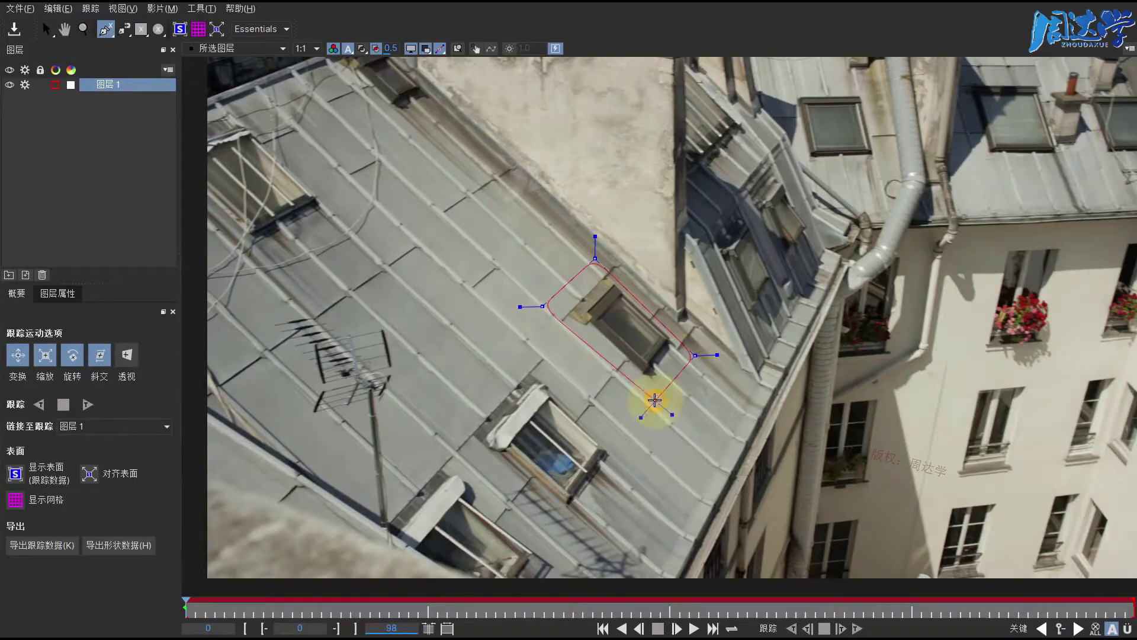
{"action": "right_click", "coordinate": [605, 349]}
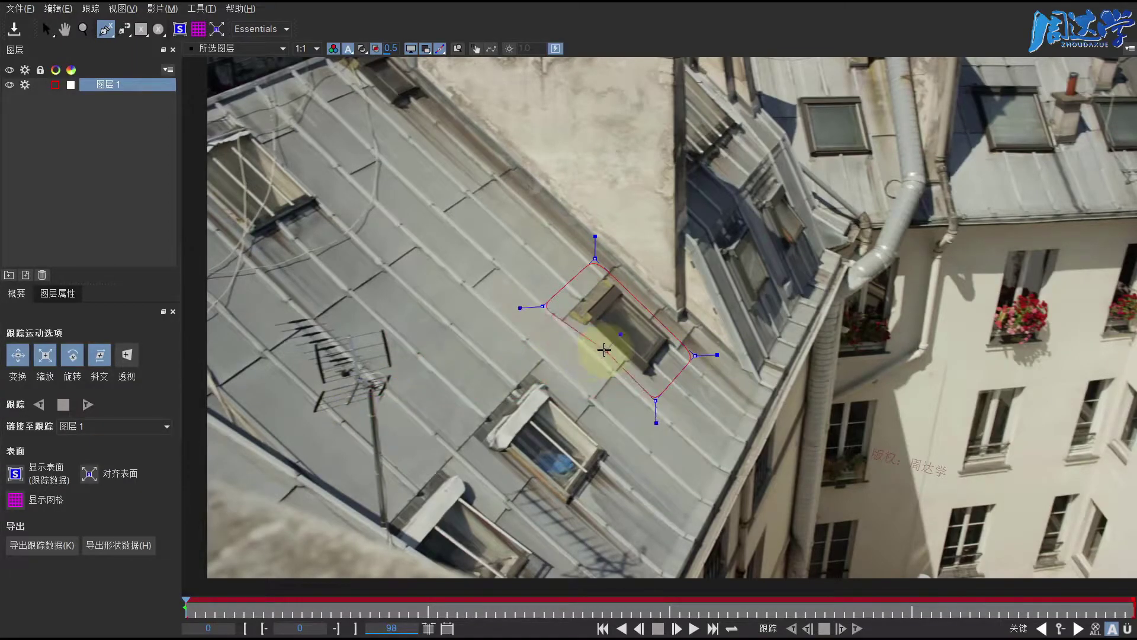
With the select tool, pick the shape's top point and track forward to frame 1
{"action": "key", "text": "s"}
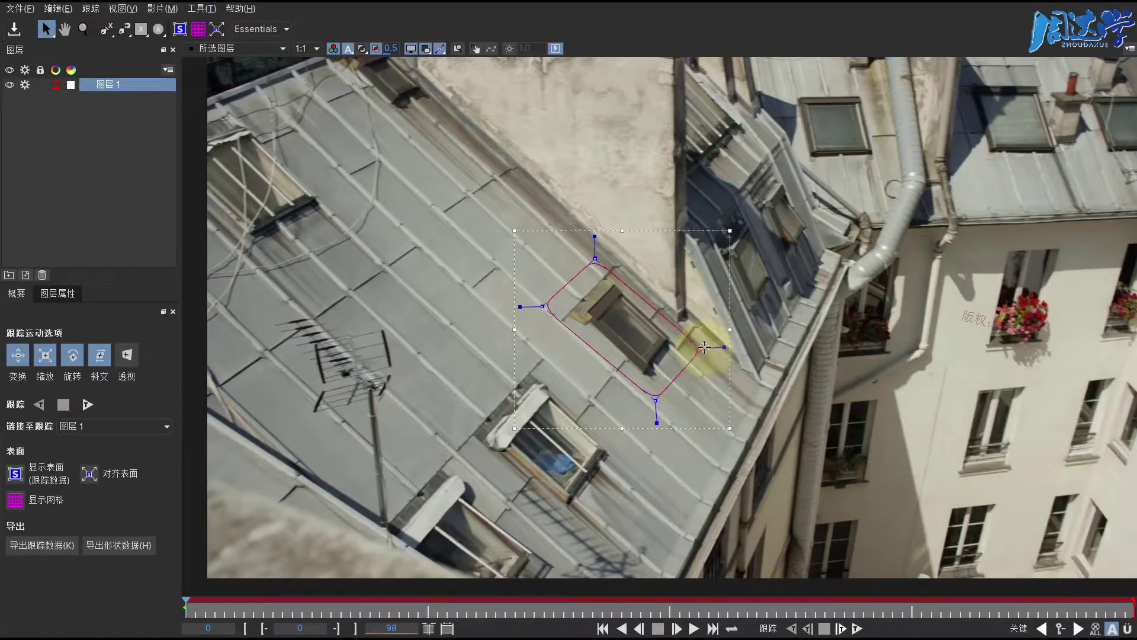
{"action": "left_click", "coordinate": [595, 253]}
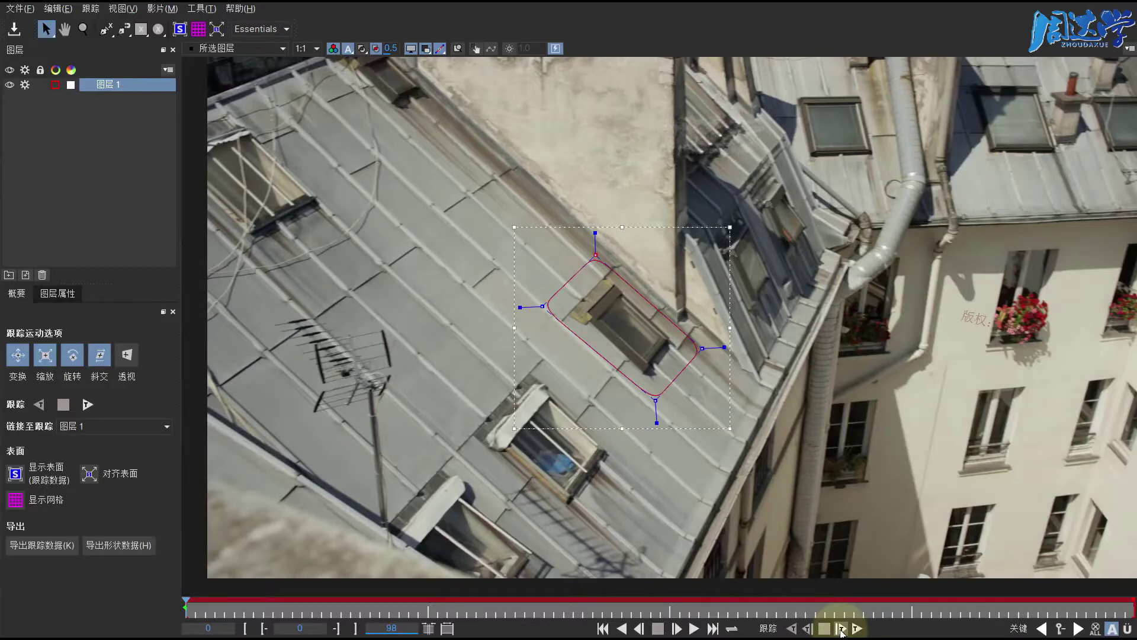
{"action": "left_click", "coordinate": [841, 630]}
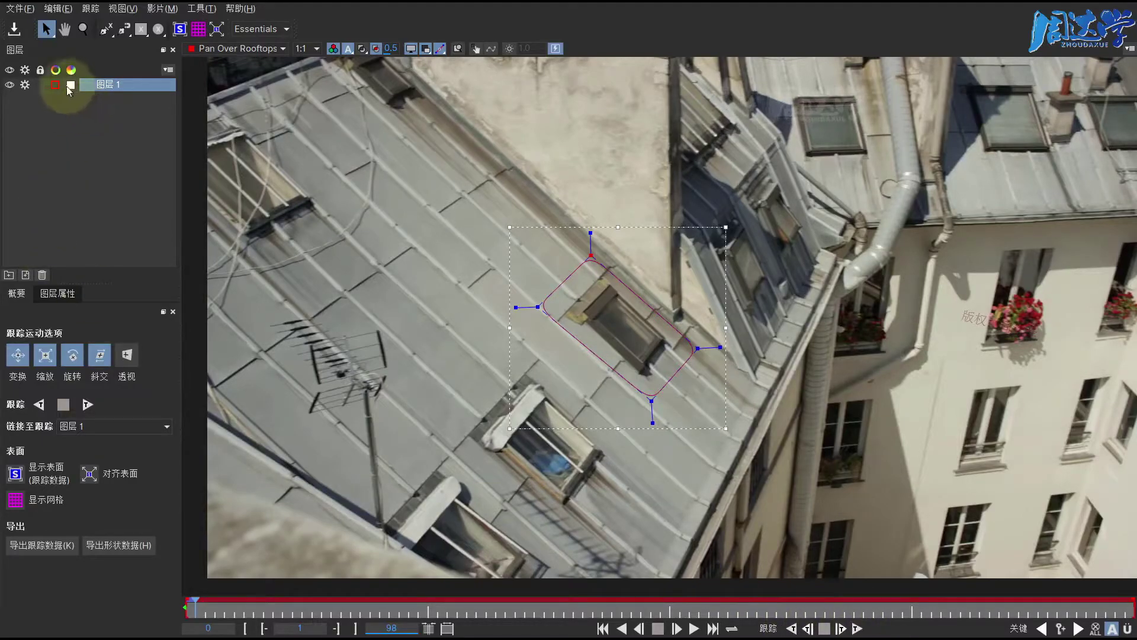
Rename Layer 1 to 窗户
{"action": "left_click", "coordinate": [108, 84]}
{"action": "double_click", "coordinate": [108, 84]}
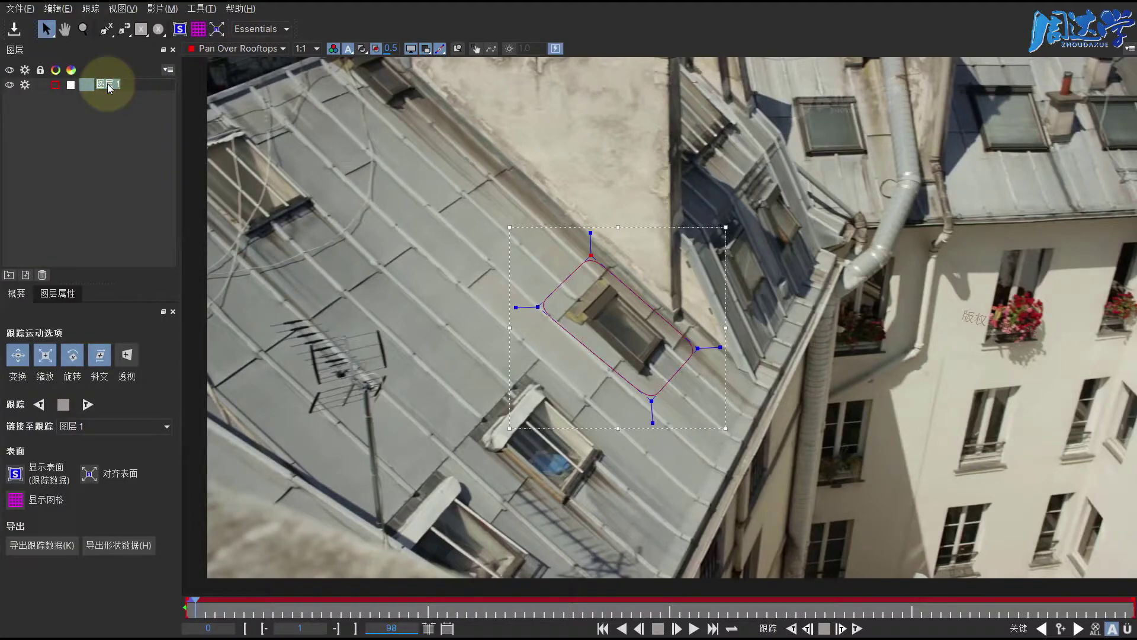
{"action": "type", "text": "dchuang"}
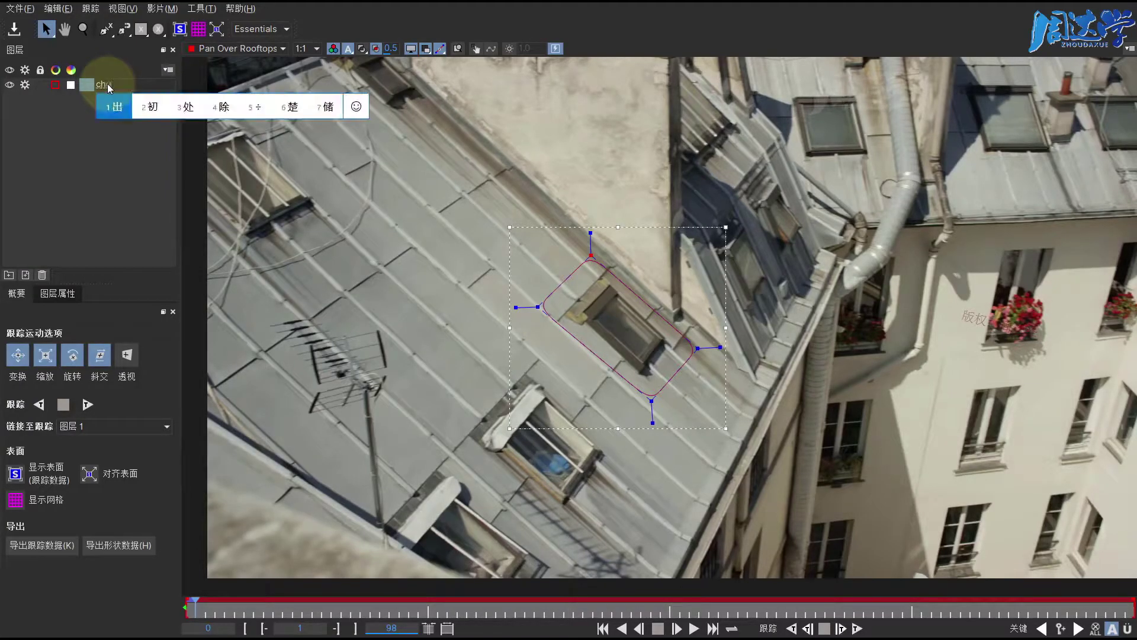
{"action": "type", "text": "窗户"}
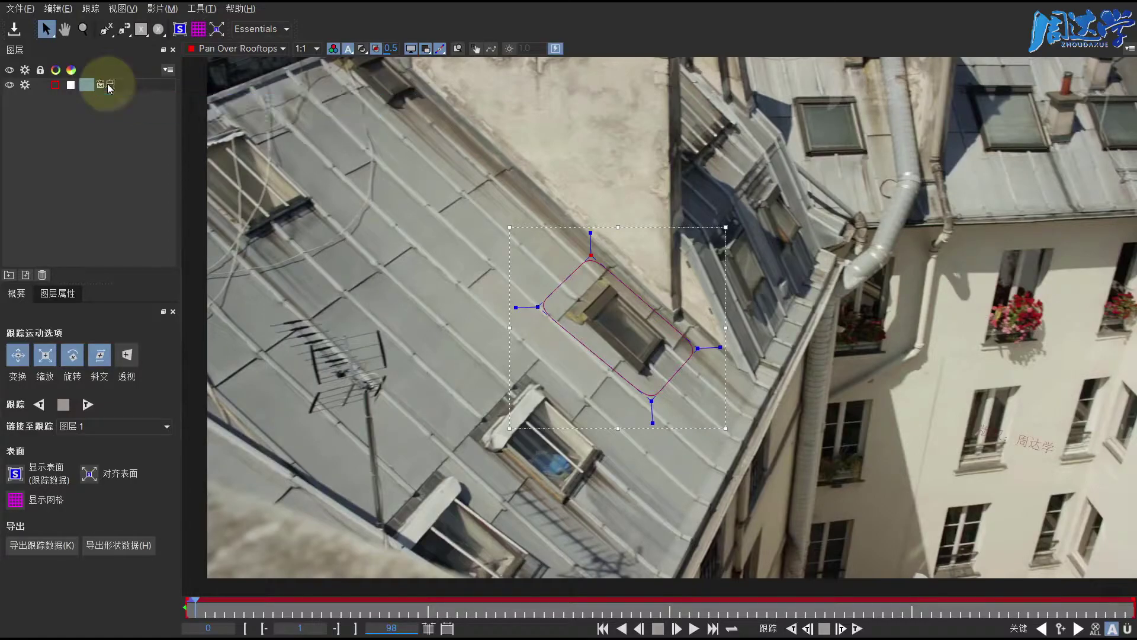
{"action": "left_click", "coordinate": [101, 154]}
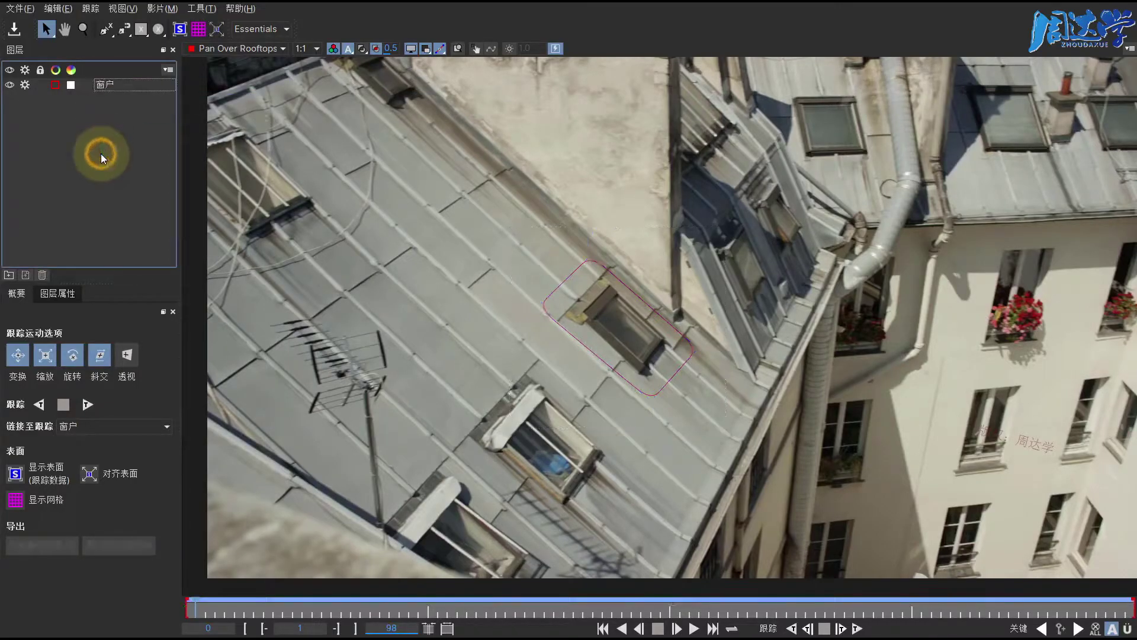
Toggle the 窗户 layer's visibility, active and lock switches, keep it red, and track forward
{"action": "left_click", "coordinate": [112, 83]}
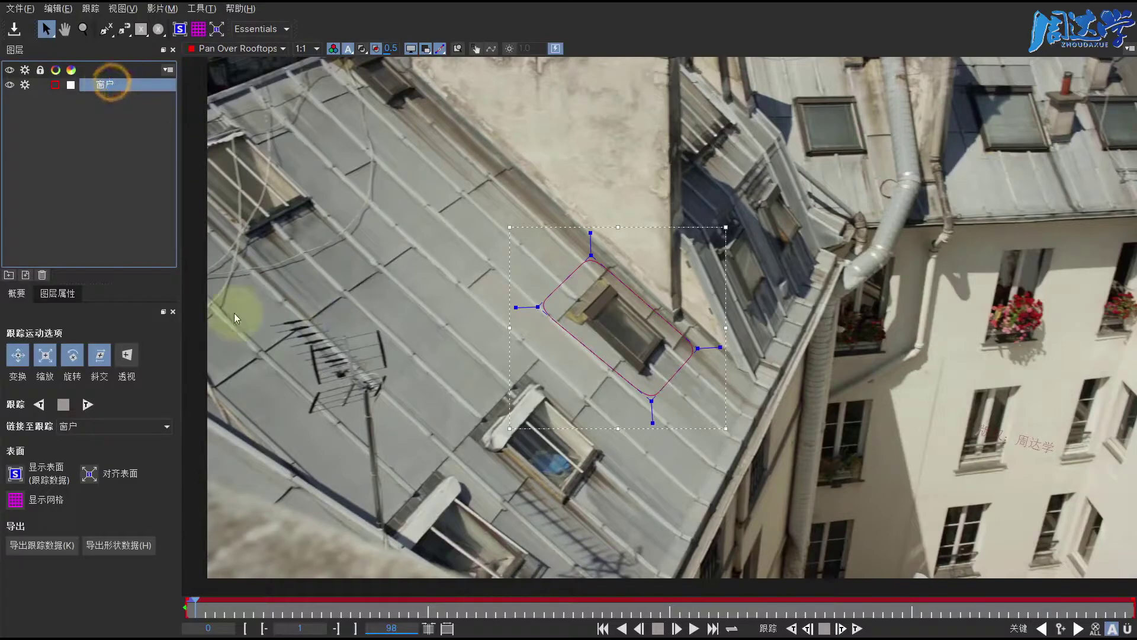
{"action": "left_click", "coordinate": [9, 86]}
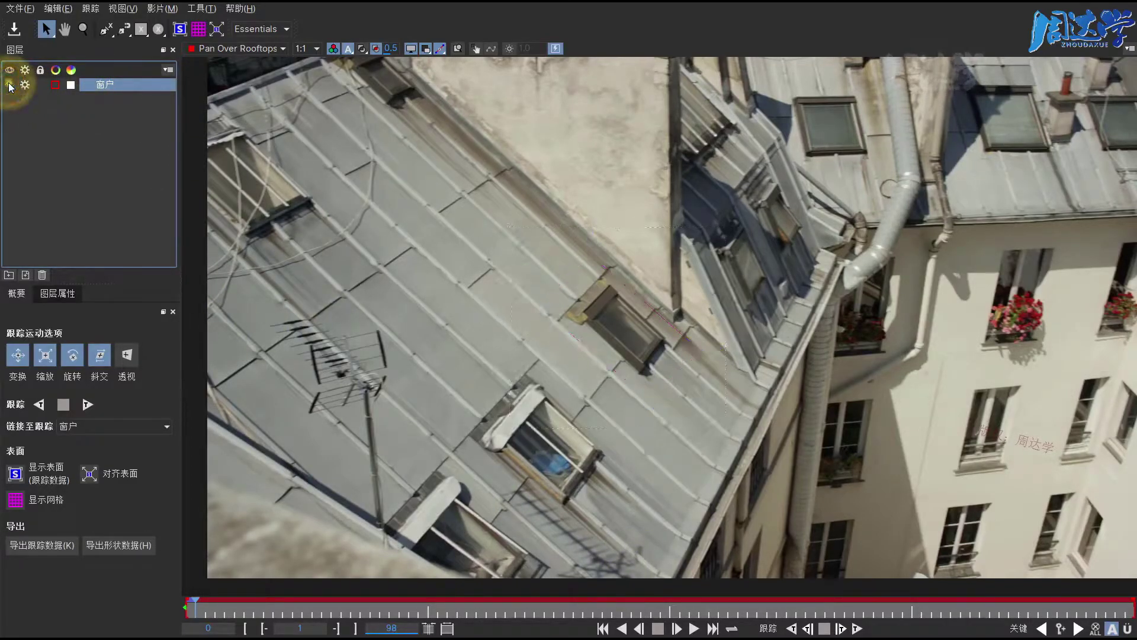
{"action": "left_click", "coordinate": [9, 85]}
{"action": "left_click", "coordinate": [24, 85]}
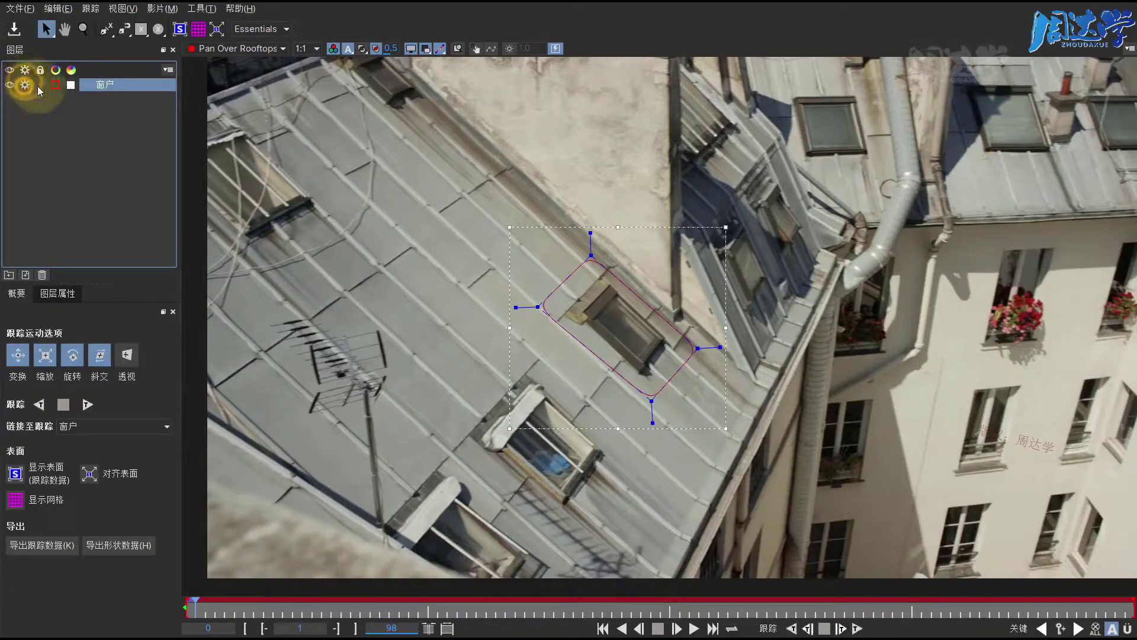
{"action": "left_click", "coordinate": [39, 86]}
{"action": "left_click", "coordinate": [56, 84]}
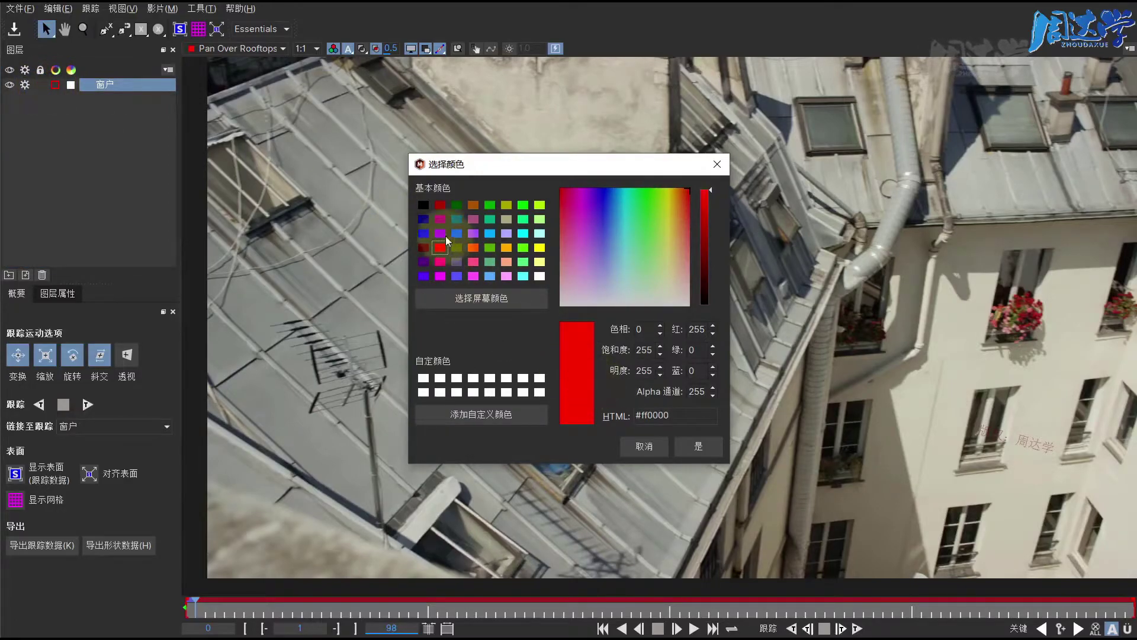
{"action": "left_click", "coordinate": [699, 446]}
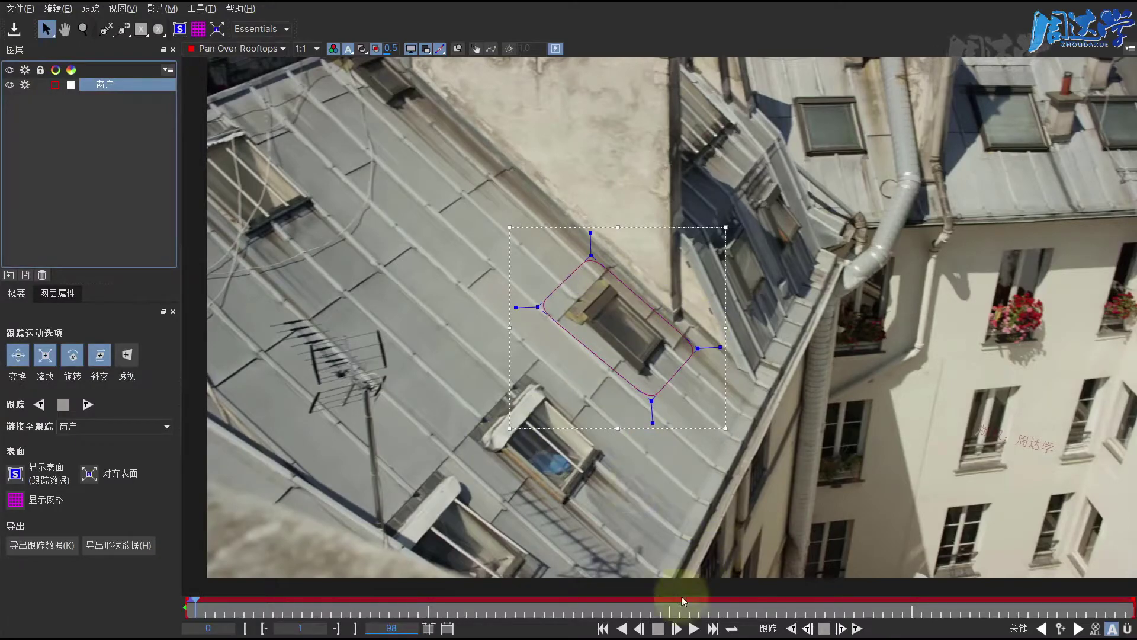
{"action": "left_click", "coordinate": [859, 628]}
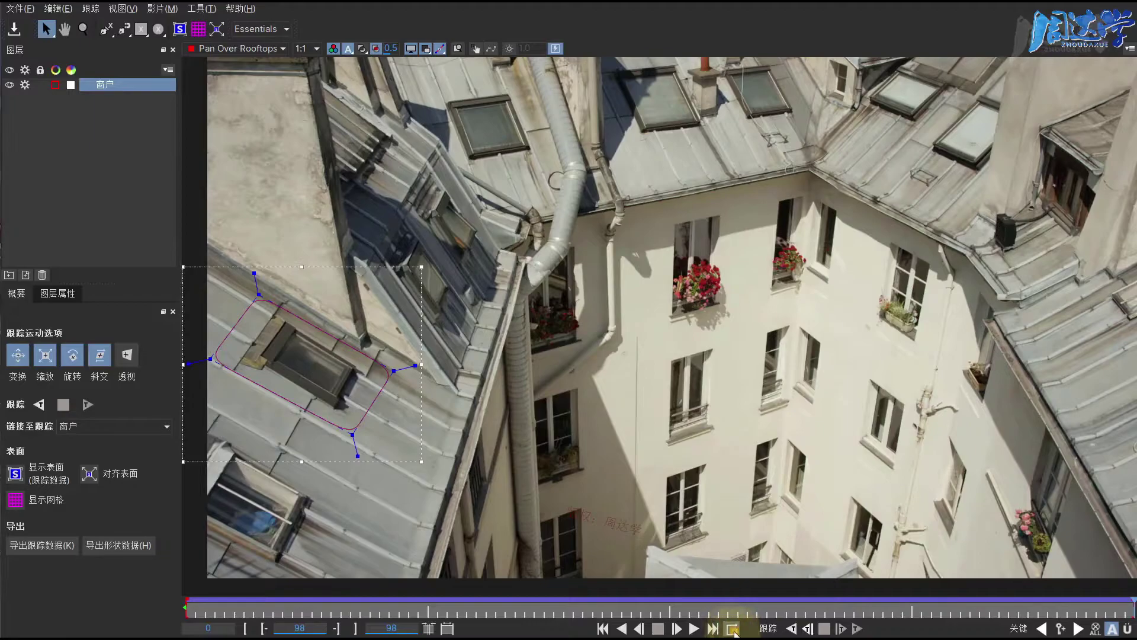
Review the finished 0–98 track under different loop modes, then return to the clip start
{"action": "left_click", "coordinate": [694, 629]}
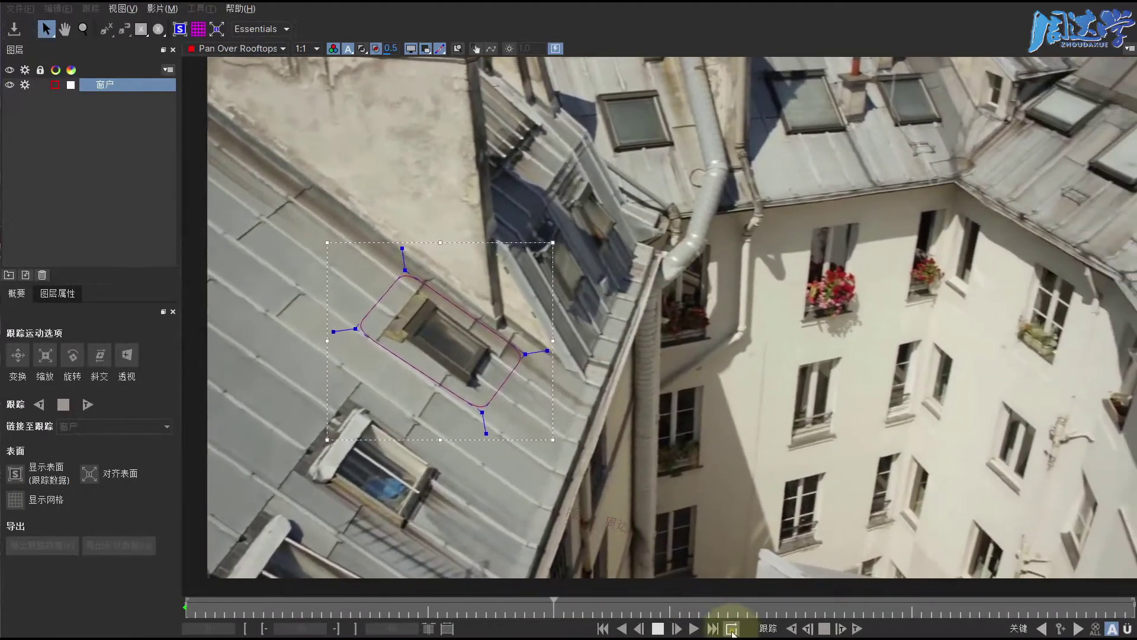
{"action": "left_click", "coordinate": [732, 629]}
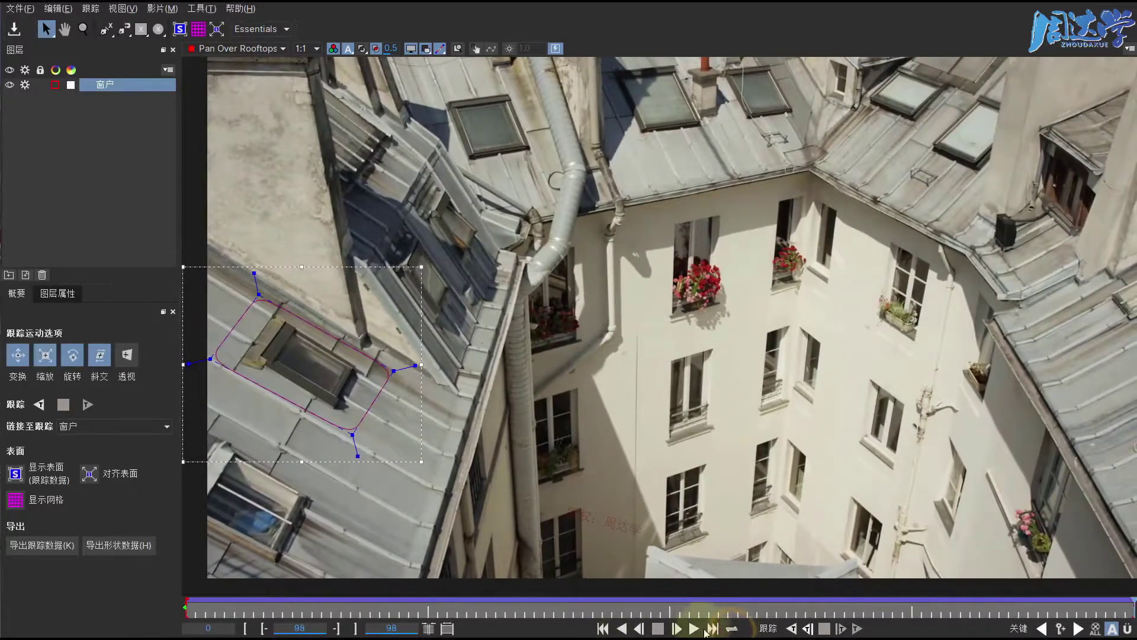
{"action": "left_click", "coordinate": [694, 629]}
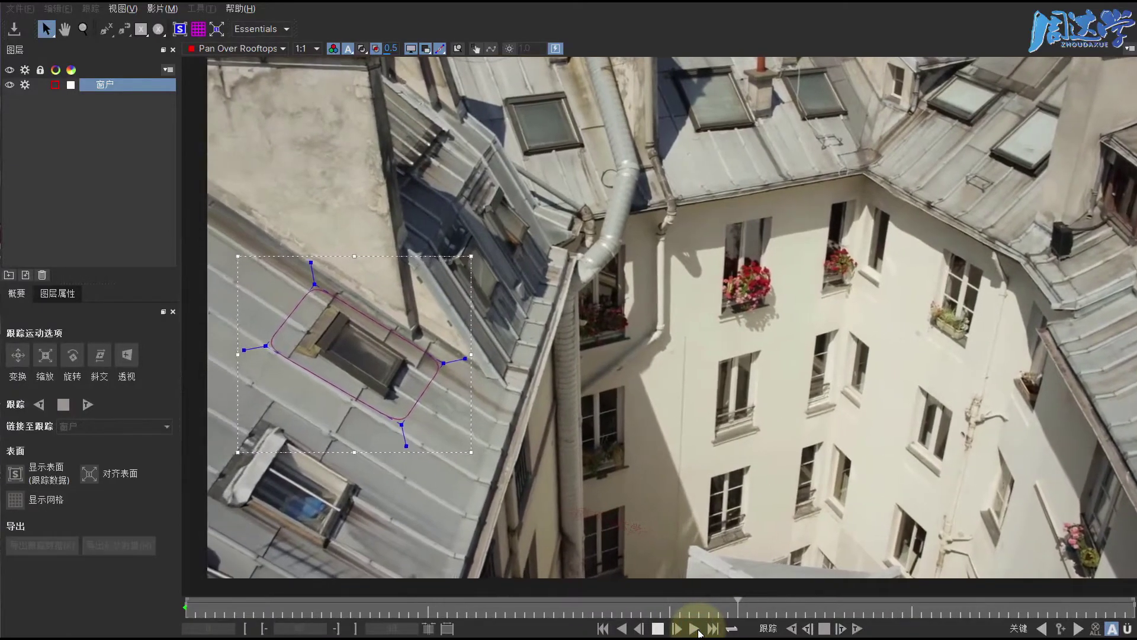
{"action": "left_click", "coordinate": [733, 629]}
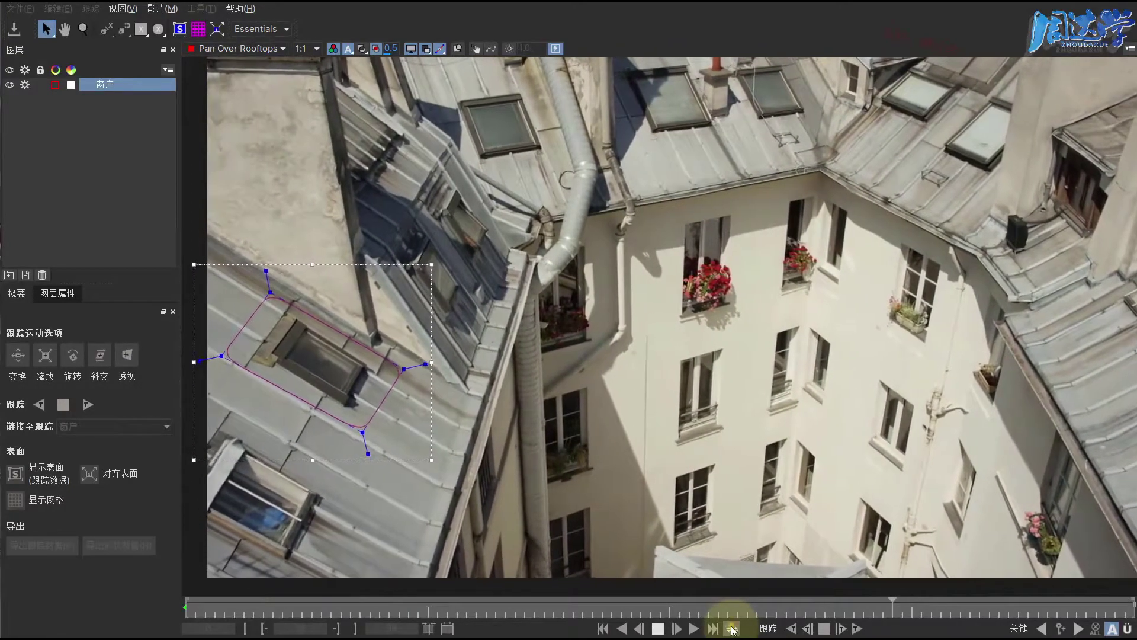
{"action": "left_click", "coordinate": [733, 628]}
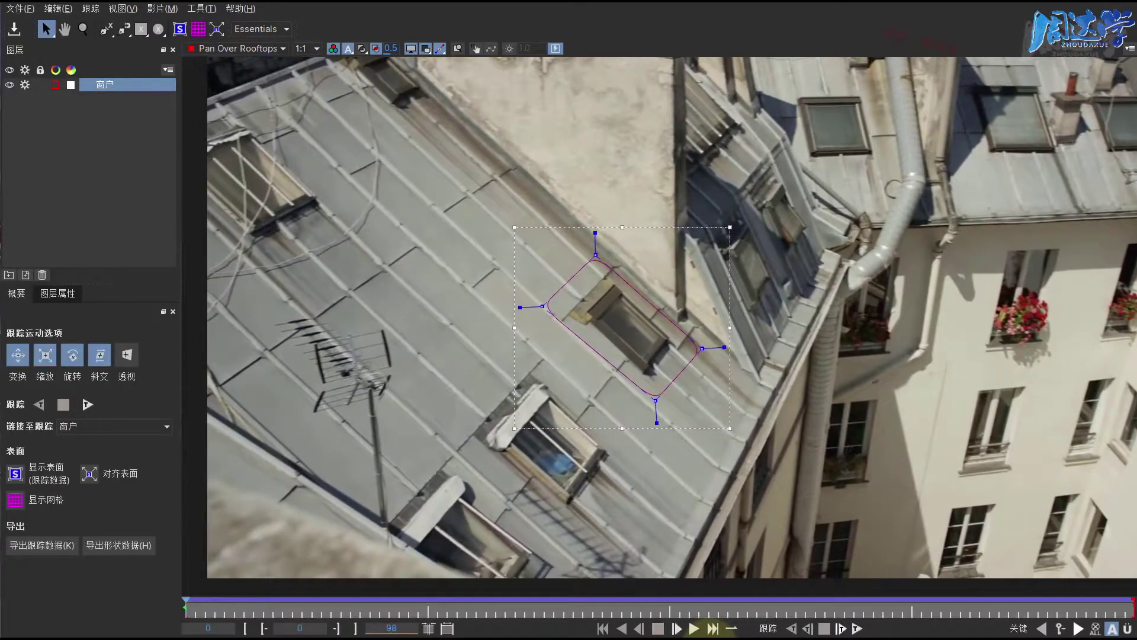
{"action": "left_click", "coordinate": [196, 609]}
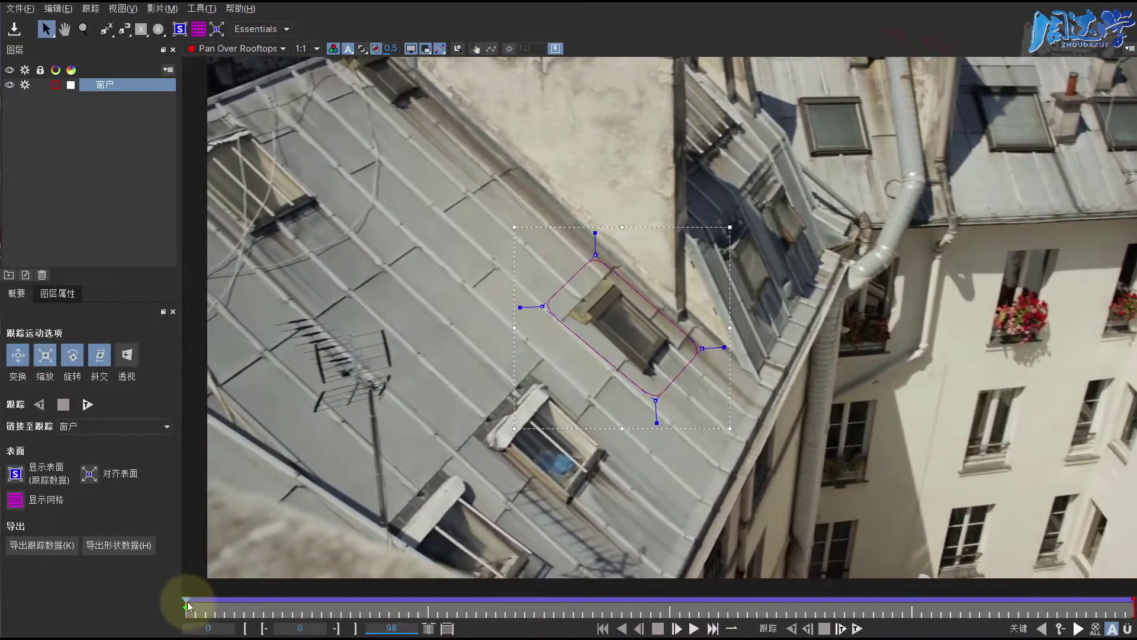
At about frame 48, drag the skylight surface's four corners onto the window corners
{"action": "left_click", "coordinate": [201, 612]}
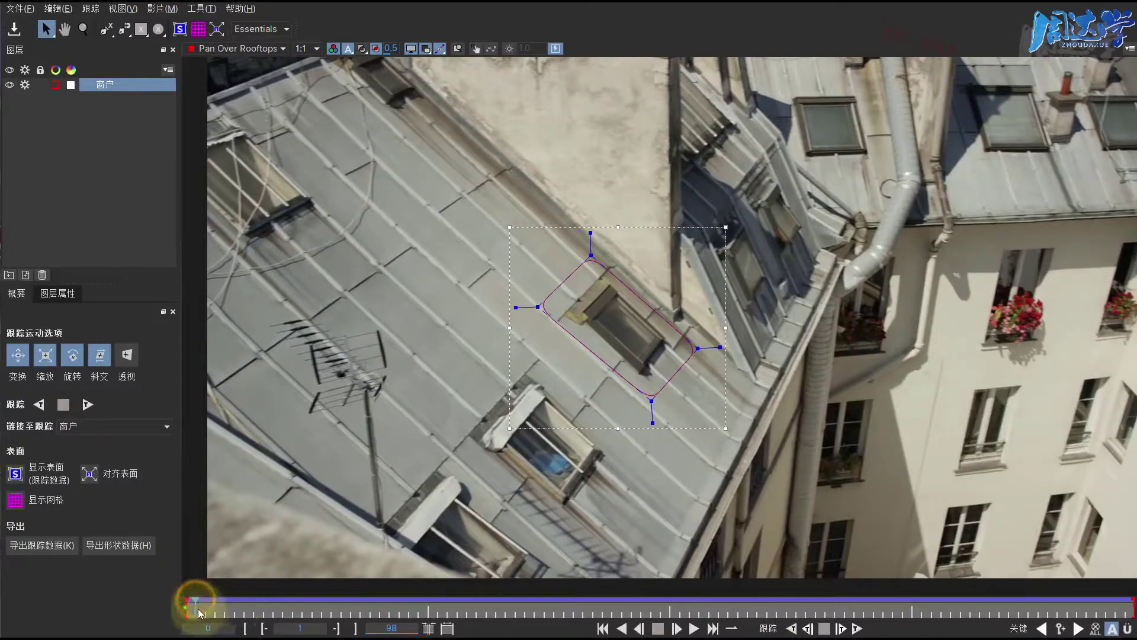
{"action": "mouse_move", "coordinate": [199, 613]}
{"action": "left_mouse_down"}
{"action": "mouse_move", "coordinate": [1074, 573]}
{"action": "mouse_move", "coordinate": [507, 624]}
{"action": "mouse_move", "coordinate": [344, 626]}
{"action": "mouse_move", "coordinate": [129, 598]}
{"action": "left_mouse_up"}
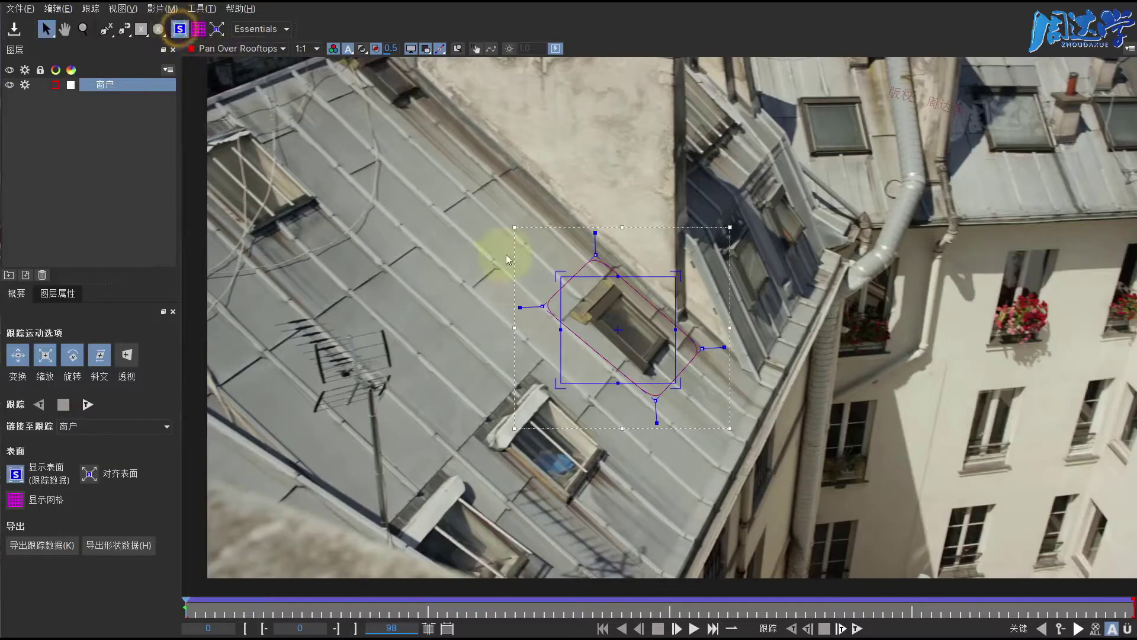
{"action": "left_click_drag", "start_coordinate": [559, 273], "coordinate": [567, 306]}
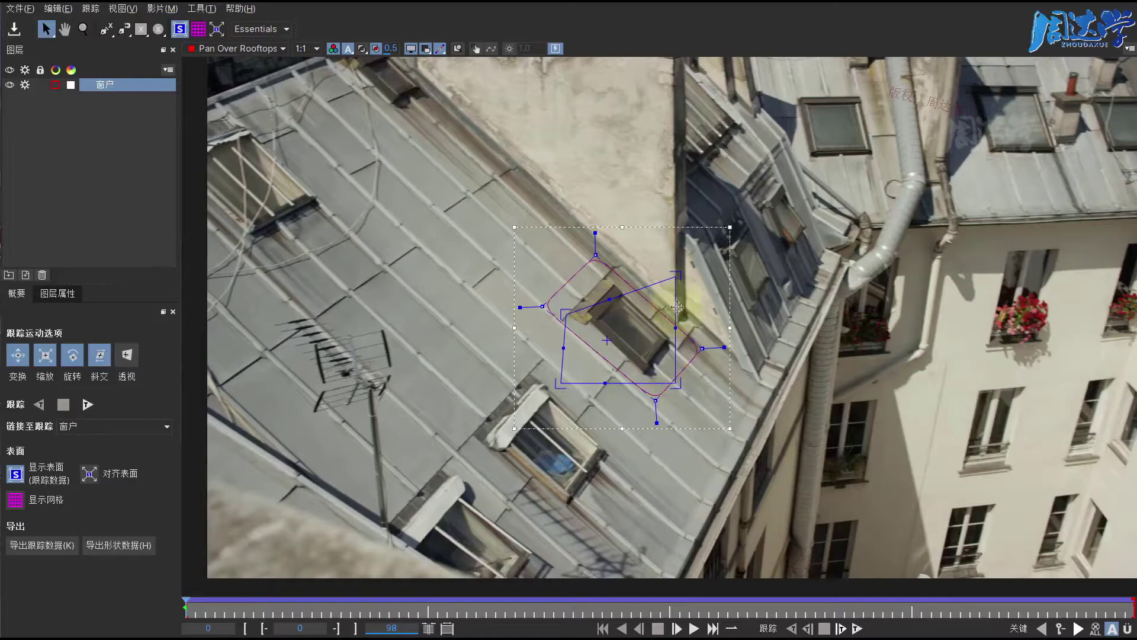
{"action": "left_click_drag", "start_coordinate": [674, 279], "coordinate": [614, 282]}
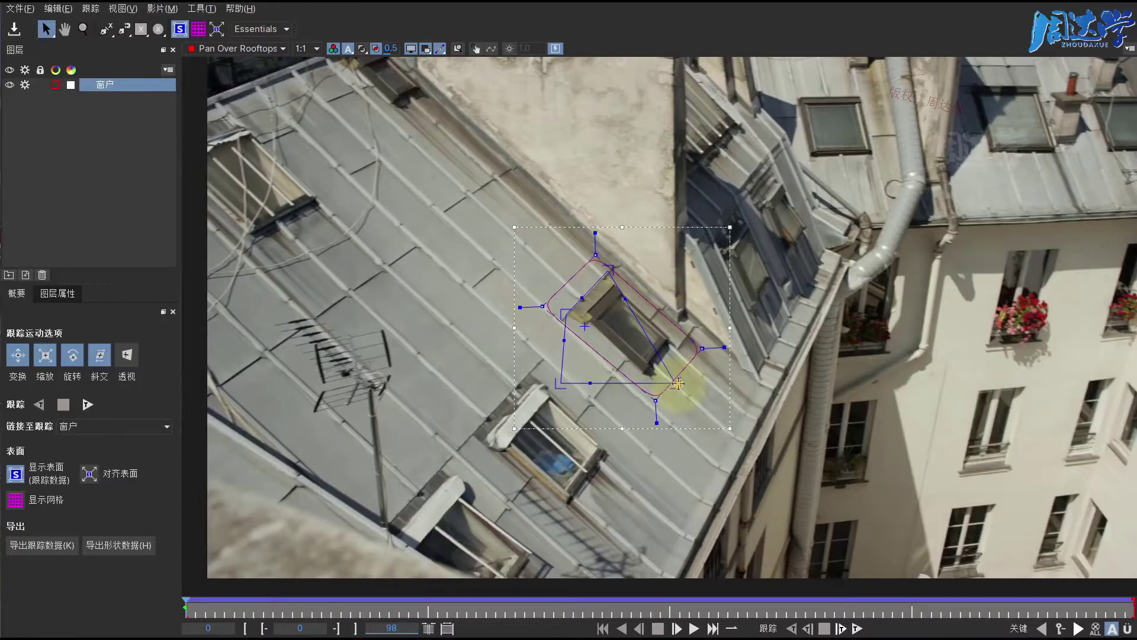
{"action": "left_click_drag", "start_coordinate": [678, 384], "coordinate": [688, 345]}
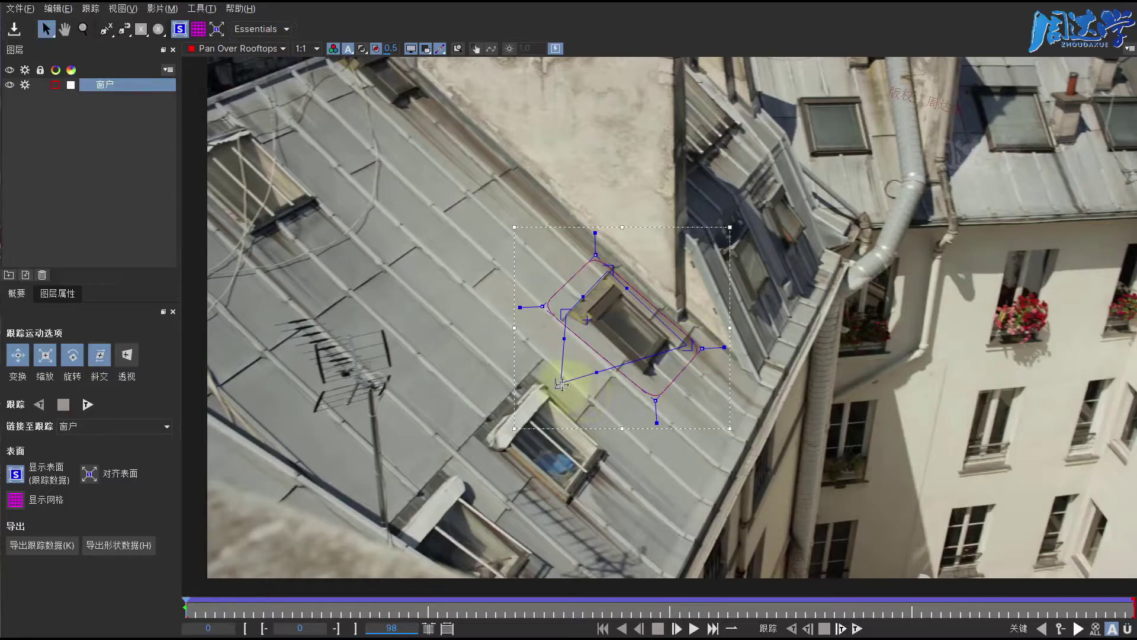
{"action": "left_click_drag", "start_coordinate": [562, 383], "coordinate": [652, 364]}
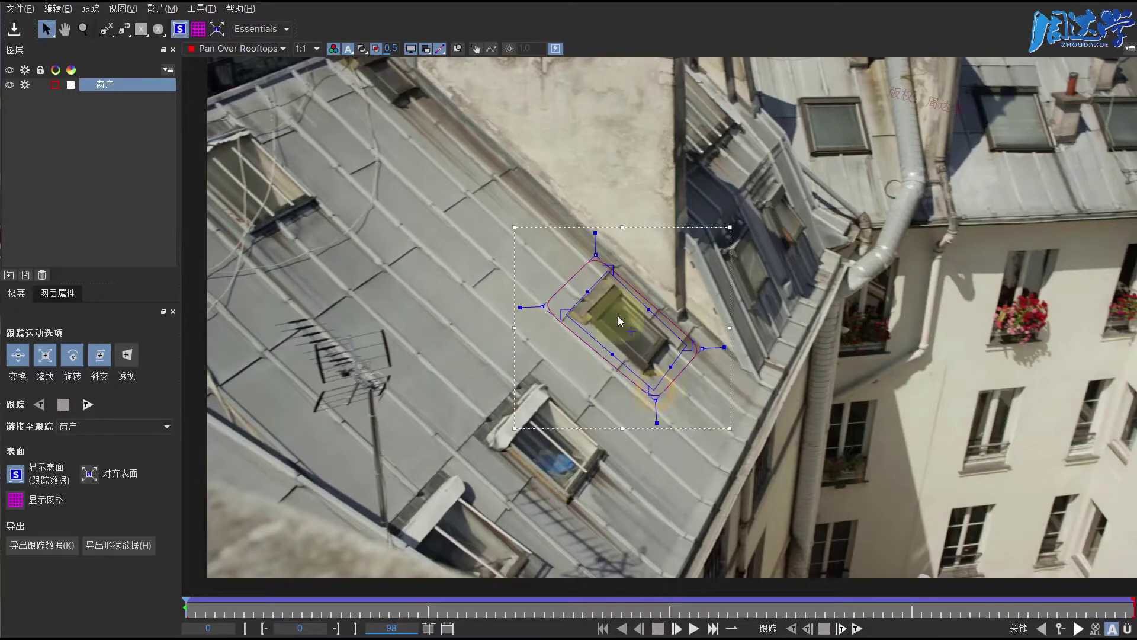
Show the perspective grid, stretch it up and right, and scrub the shot to check alignment
{"action": "left_click", "coordinate": [199, 29]}
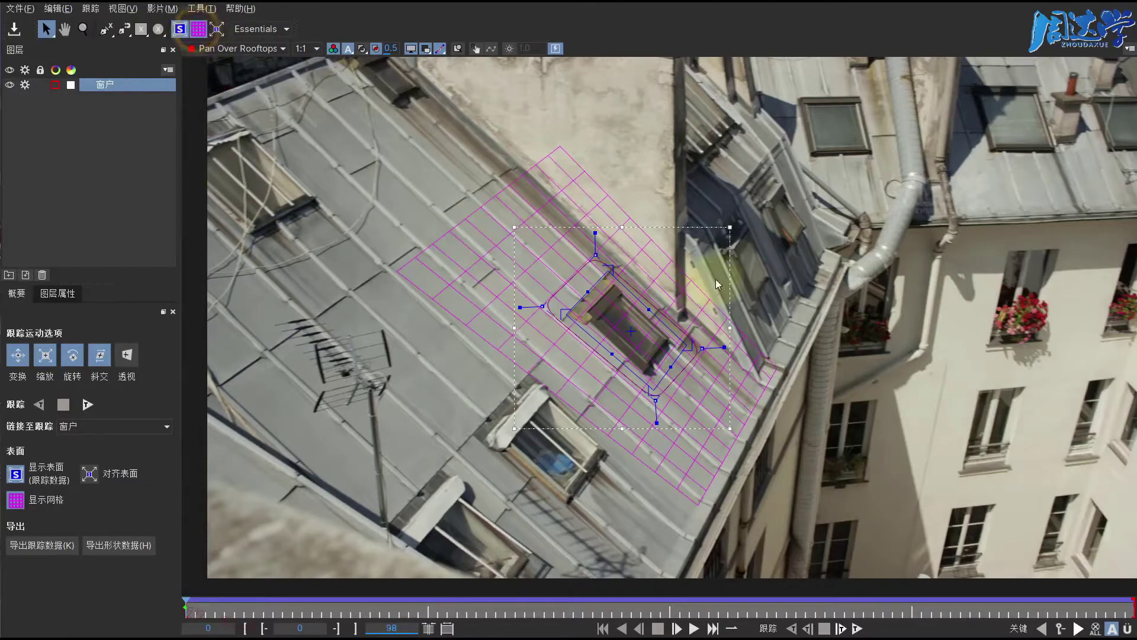
{"action": "left_click_drag", "start_coordinate": [584, 285], "coordinate": [603, 276]}
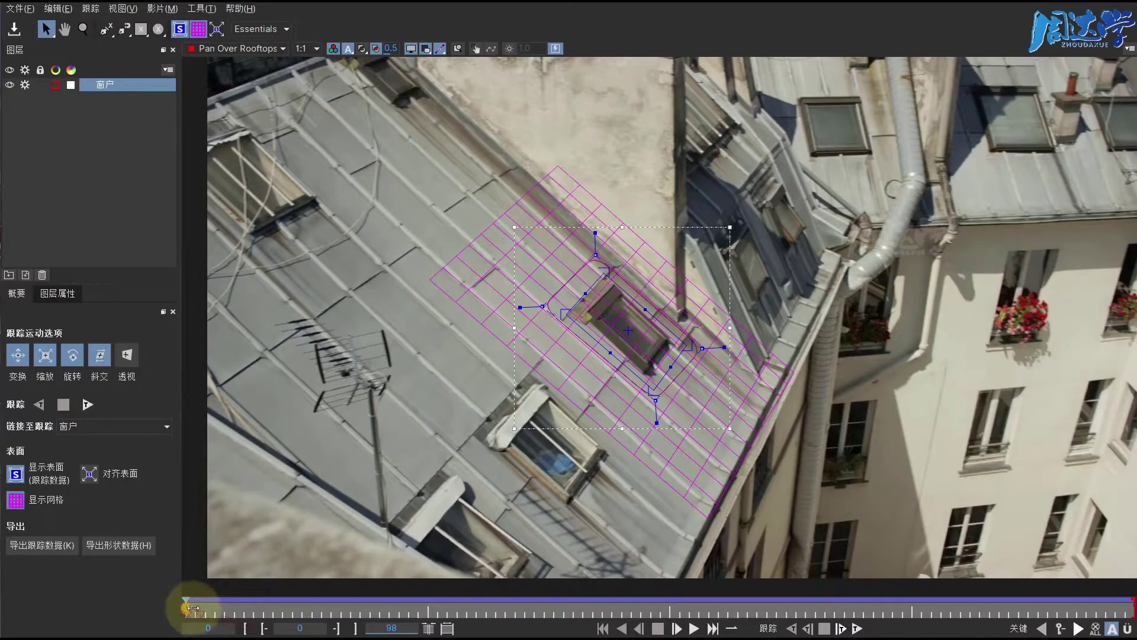
{"action": "mouse_move", "coordinate": [188, 607]}
{"action": "left_mouse_down"}
{"action": "mouse_move", "coordinate": [740, 600]}
{"action": "mouse_move", "coordinate": [509, 598]}
{"action": "left_mouse_up"}
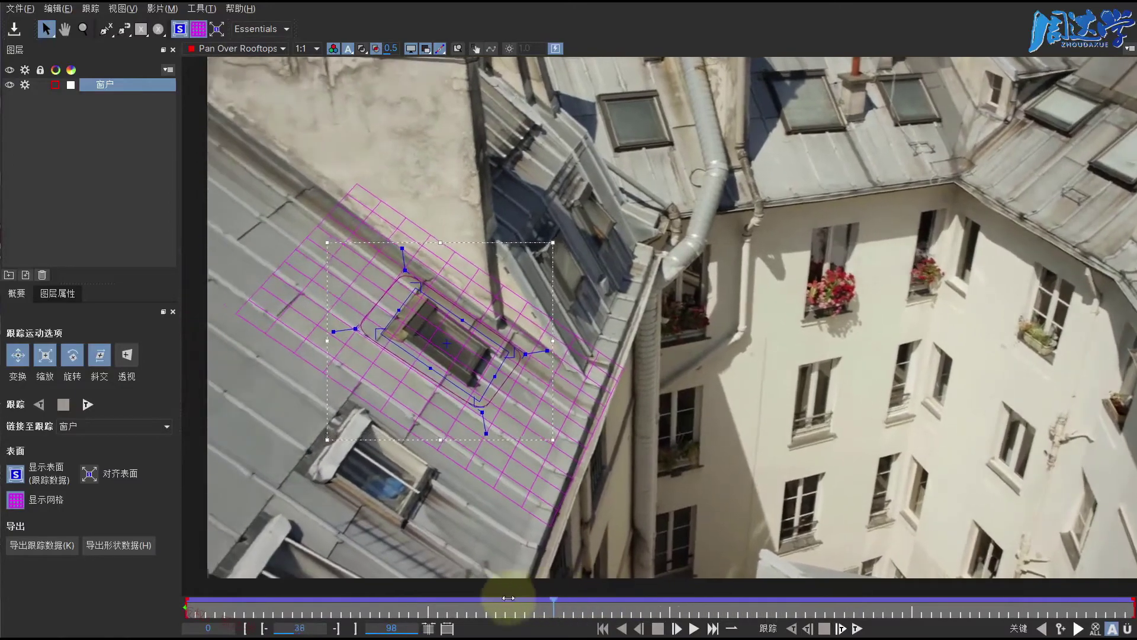
{"action": "left_click_drag", "start_coordinate": [509, 597], "coordinate": [224, 599]}
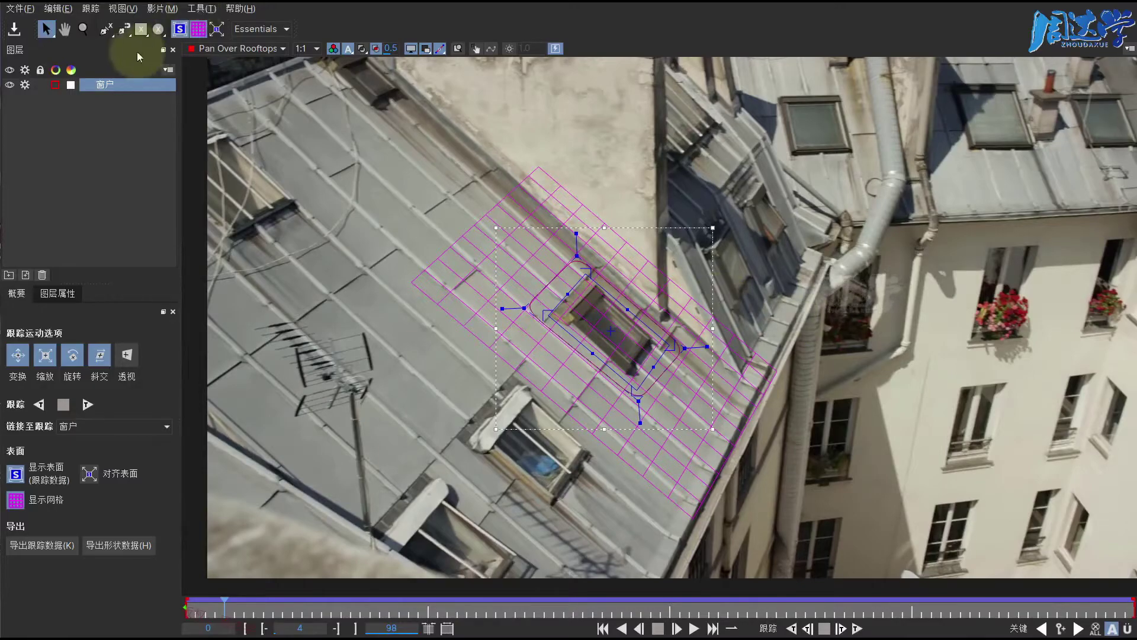
Draw a new X-spline shape around the column of facade windows on the right
{"action": "left_click", "coordinate": [102, 33]}
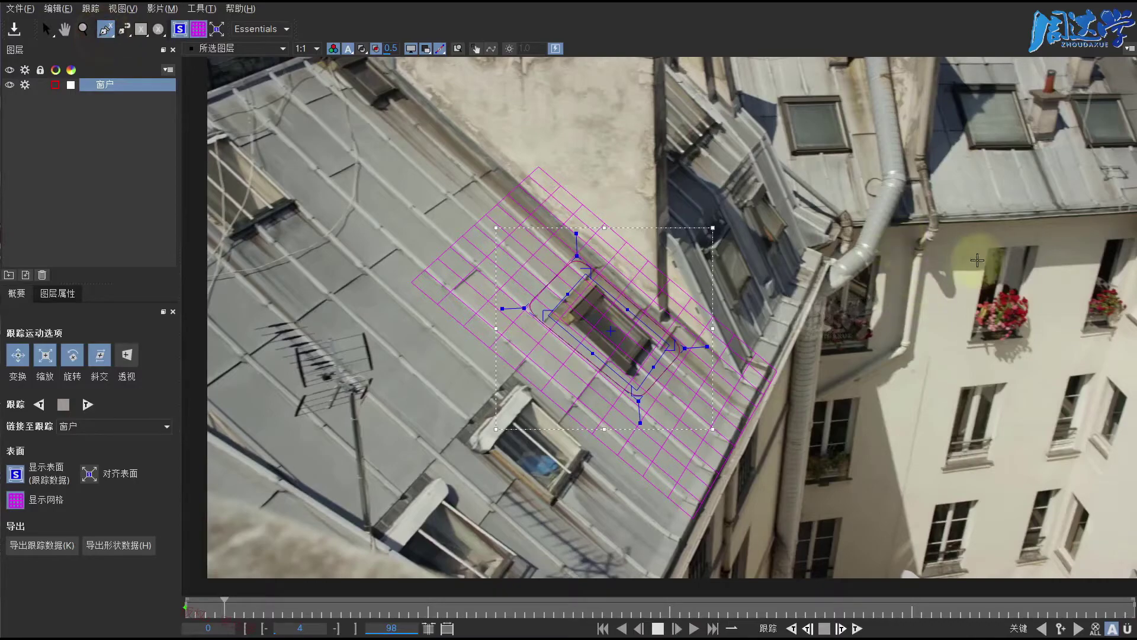
{"action": "left_click", "coordinate": [973, 239]}
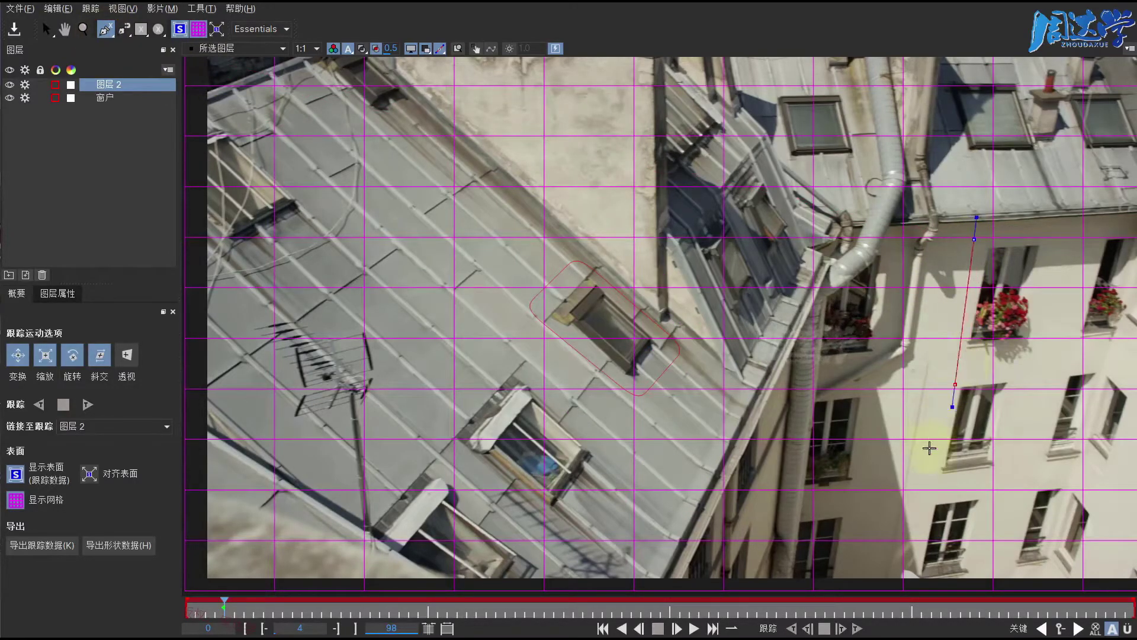
{"action": "left_click", "coordinate": [1011, 481]}
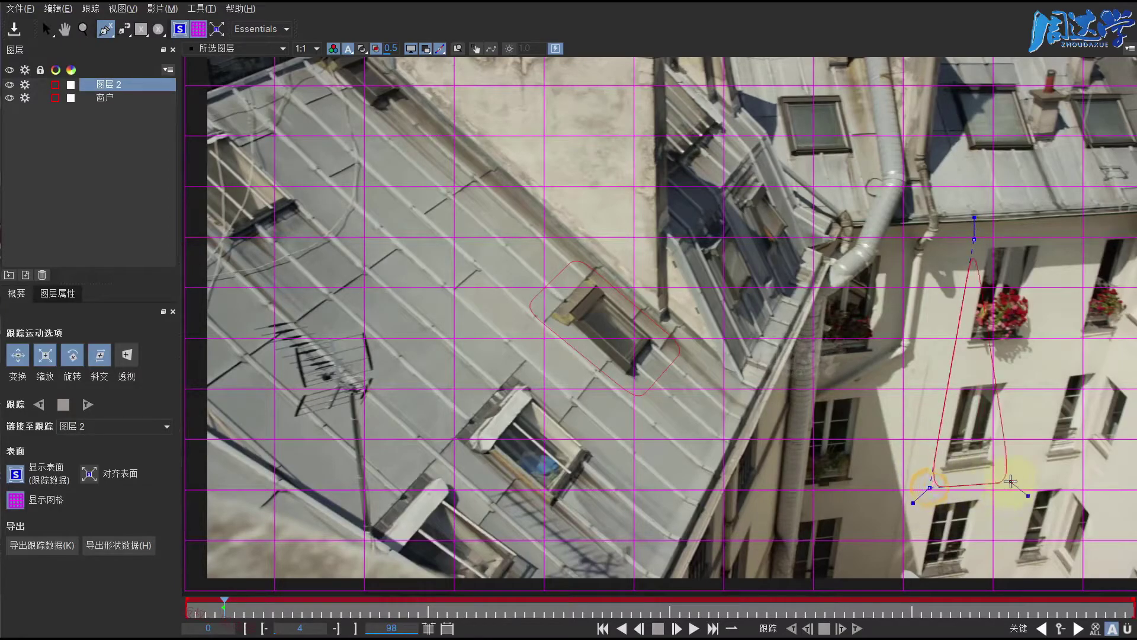
{"action": "left_click", "coordinate": [1052, 234]}
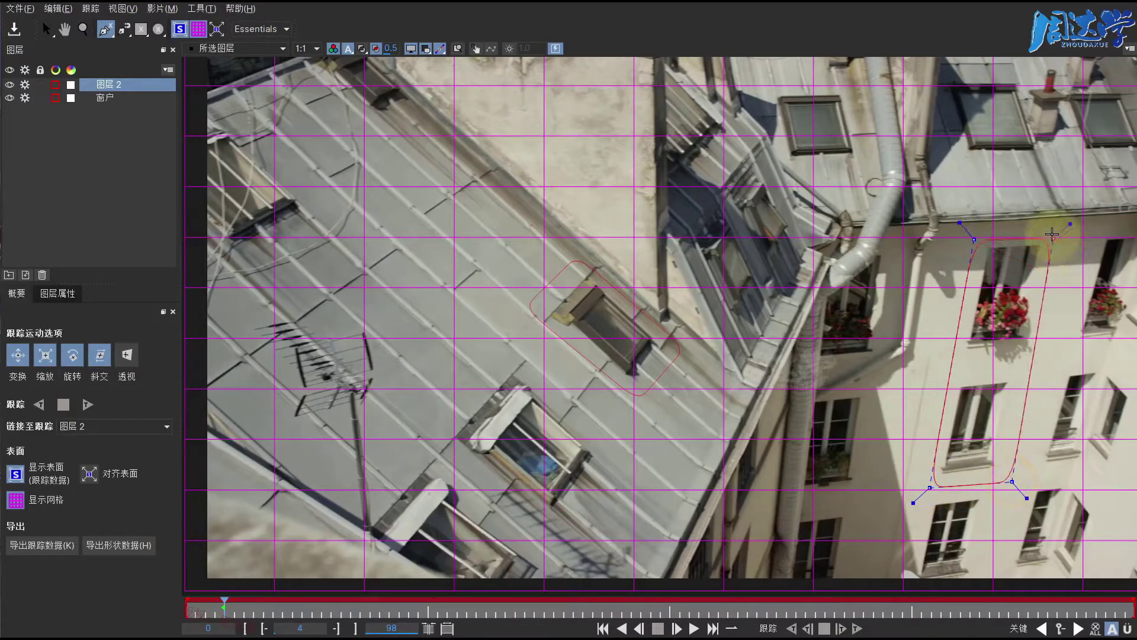
{"action": "left_click", "coordinate": [46, 29]}
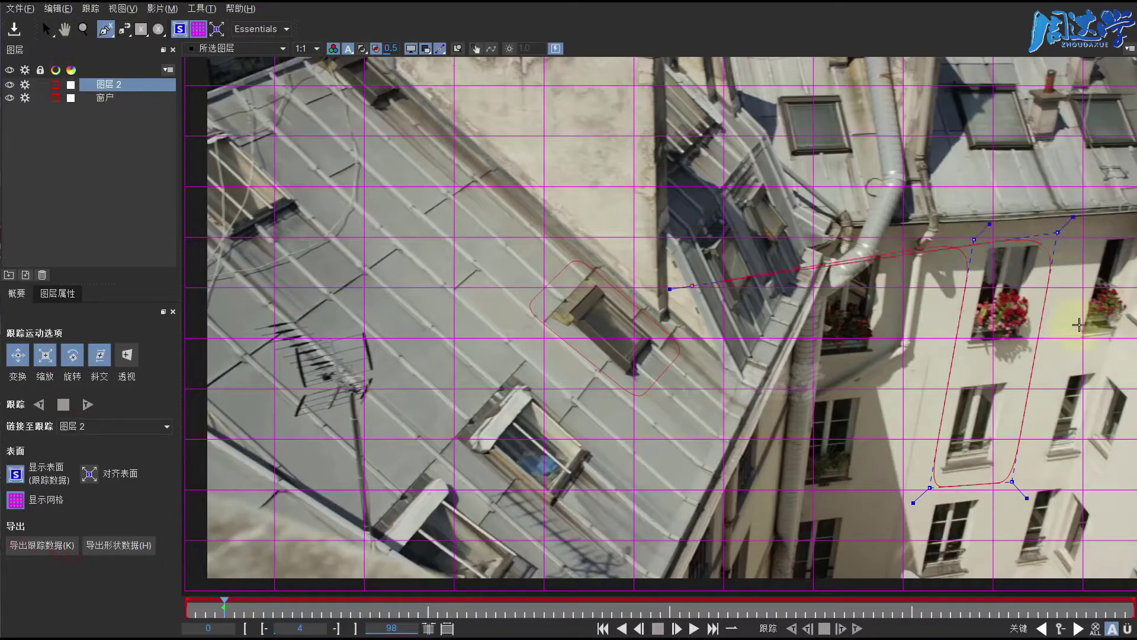
Hide the surface and grid overlays and pull the shape's top-left corner up and outward
{"action": "left_click", "coordinate": [180, 28]}
{"action": "left_click", "coordinate": [197, 28]}
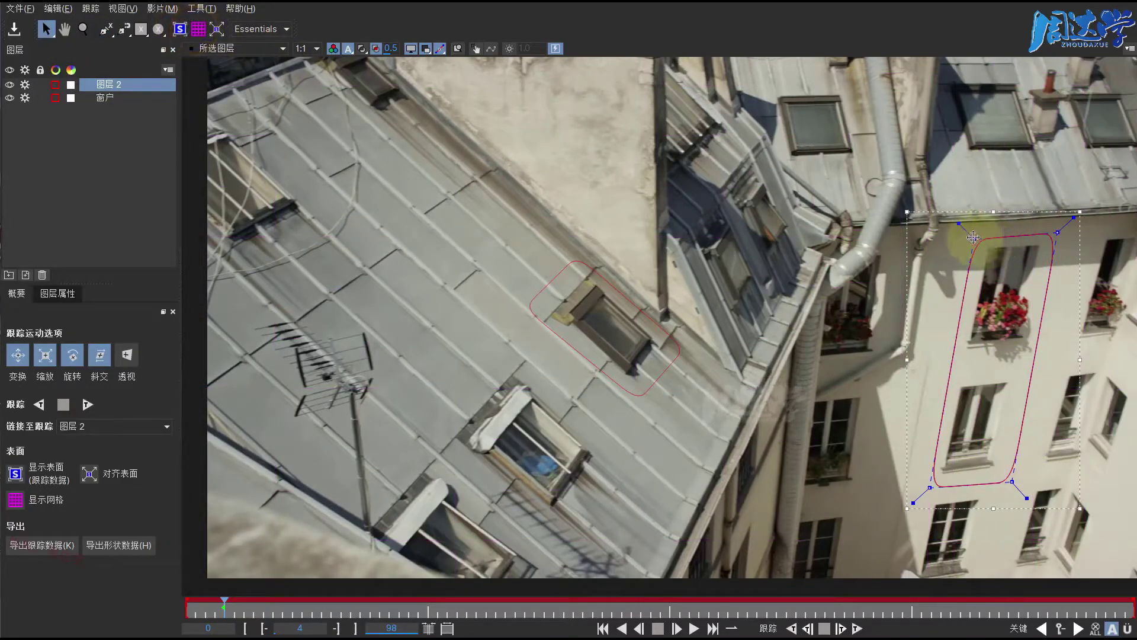
{"action": "left_click_drag", "start_coordinate": [974, 240], "coordinate": [966, 235]}
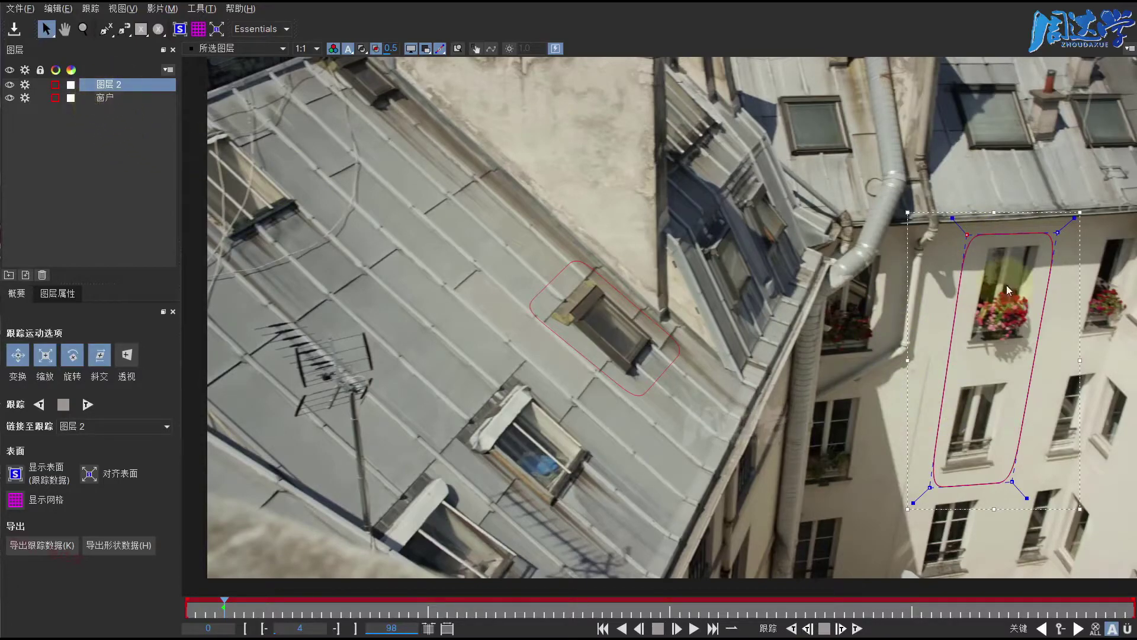
{"action": "left_click", "coordinate": [105, 31]}
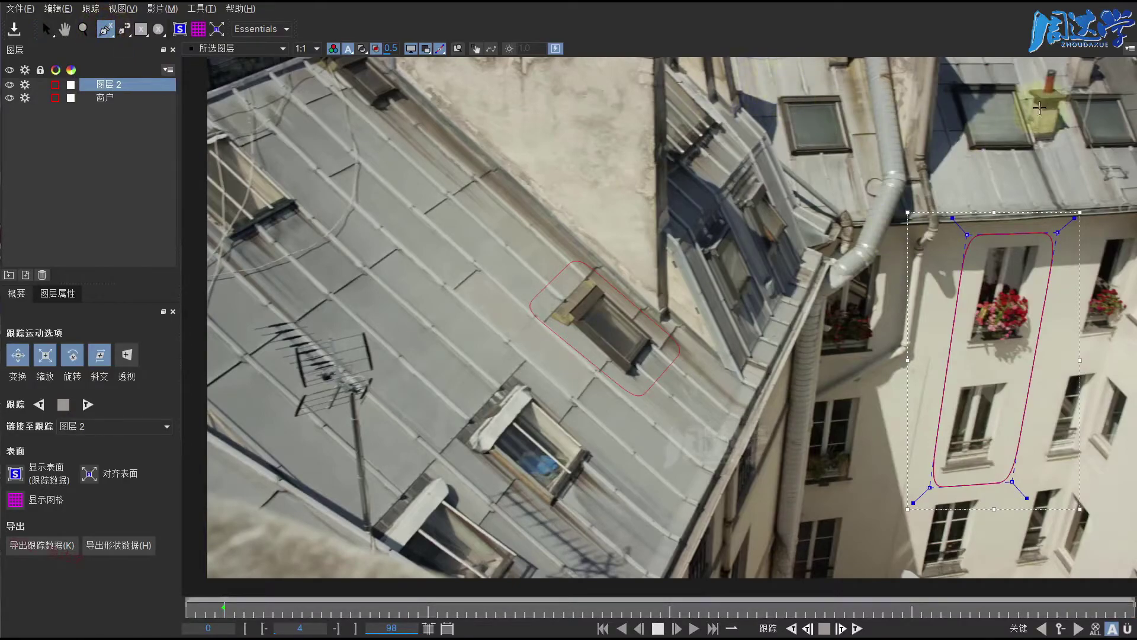
Draw a closed X-spline outline around the rooftop dormer window
{"action": "left_click", "coordinate": [771, 87]}
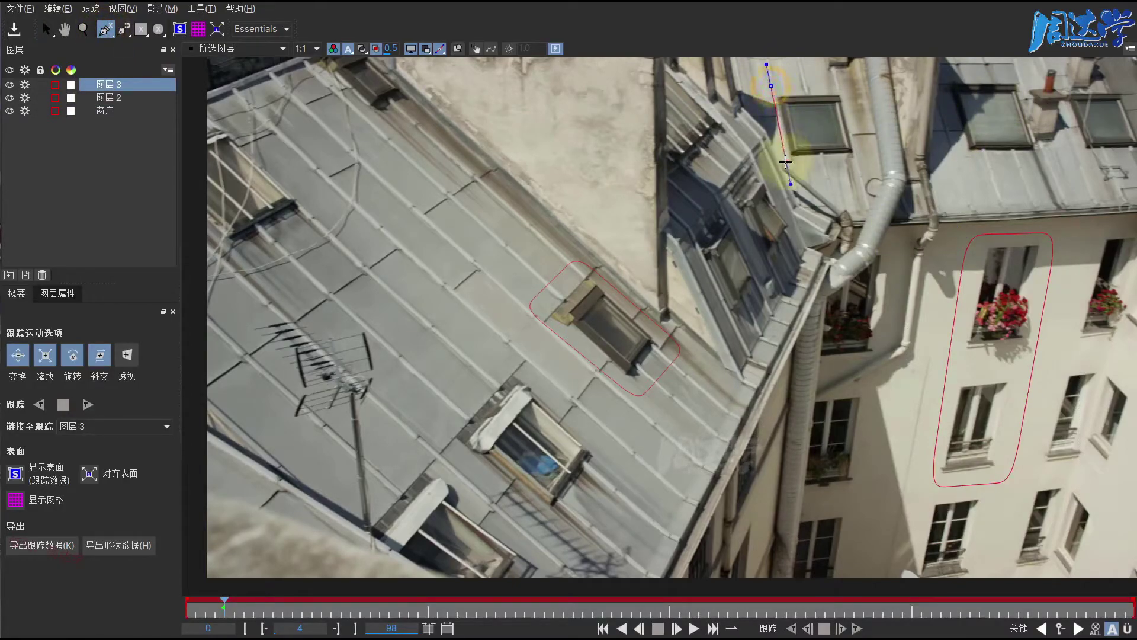
{"action": "left_click", "coordinate": [785, 164]}
{"action": "left_click_drag", "start_coordinate": [866, 157], "coordinate": [884, 123]}
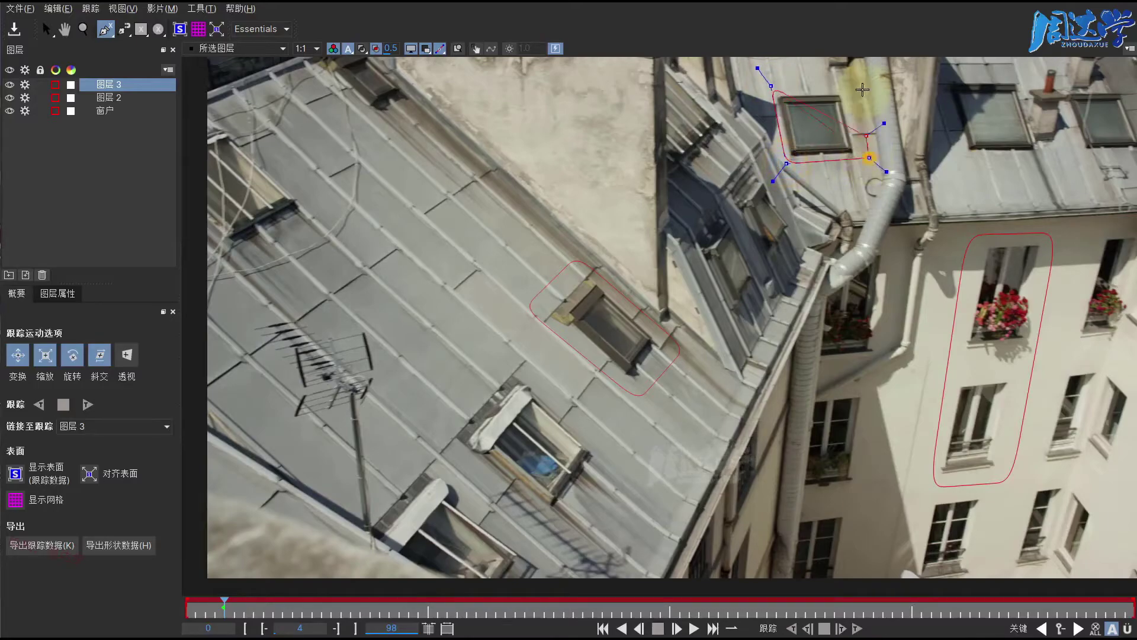
{"action": "left_click_drag", "start_coordinate": [849, 80], "coordinate": [864, 63]}
{"action": "right_click", "coordinate": [864, 62]}
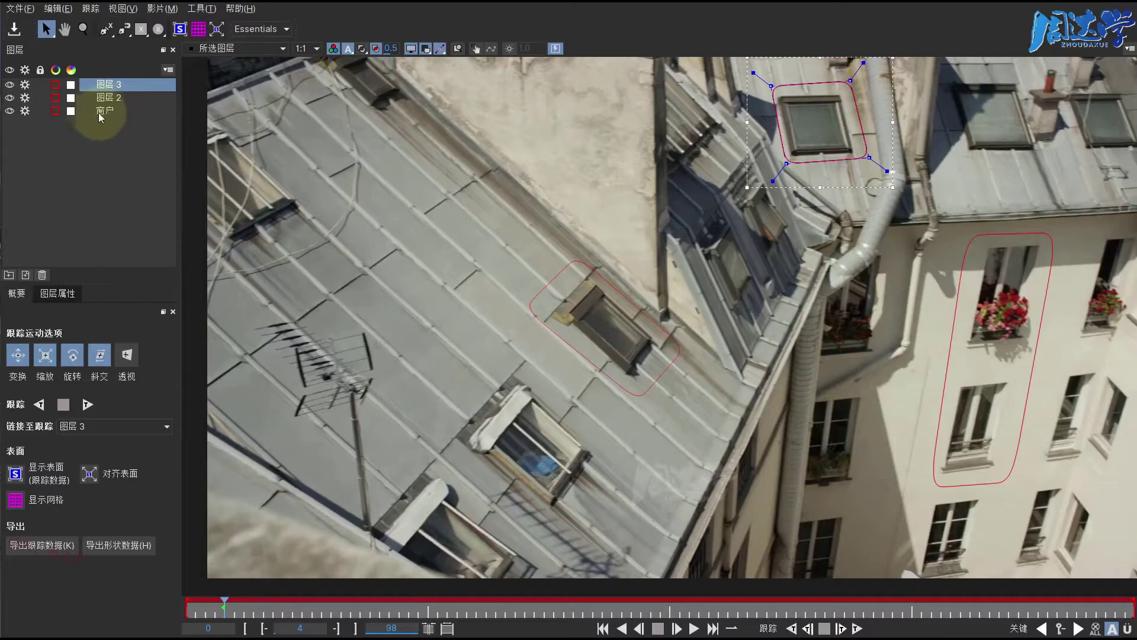
Disable tracking on 窗户, then track the new shapes backward and forward from frame 4
{"action": "left_click", "coordinate": [26, 111]}
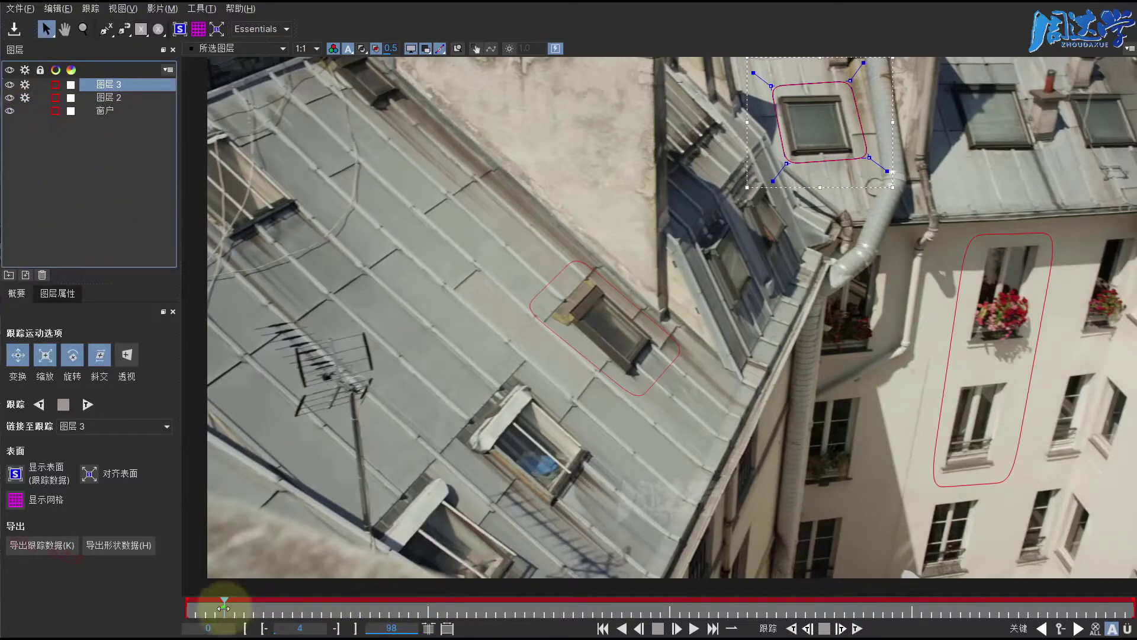
{"action": "left_click_drag", "start_coordinate": [224, 608], "coordinate": [1117, 603]}
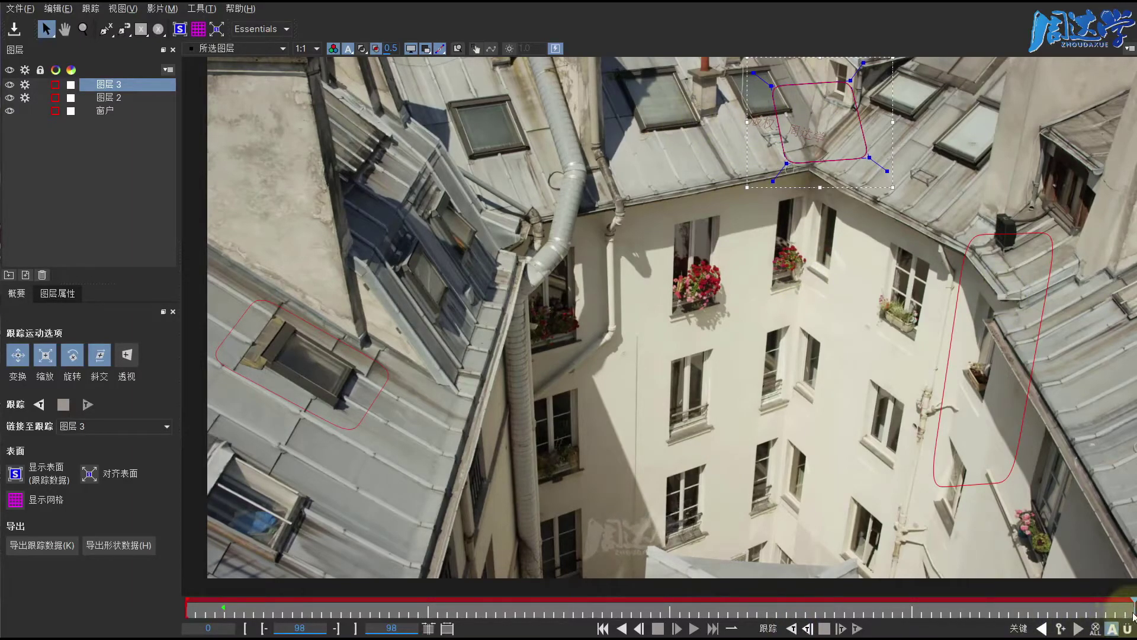
{"action": "left_click_drag", "start_coordinate": [1131, 611], "coordinate": [224, 610]}
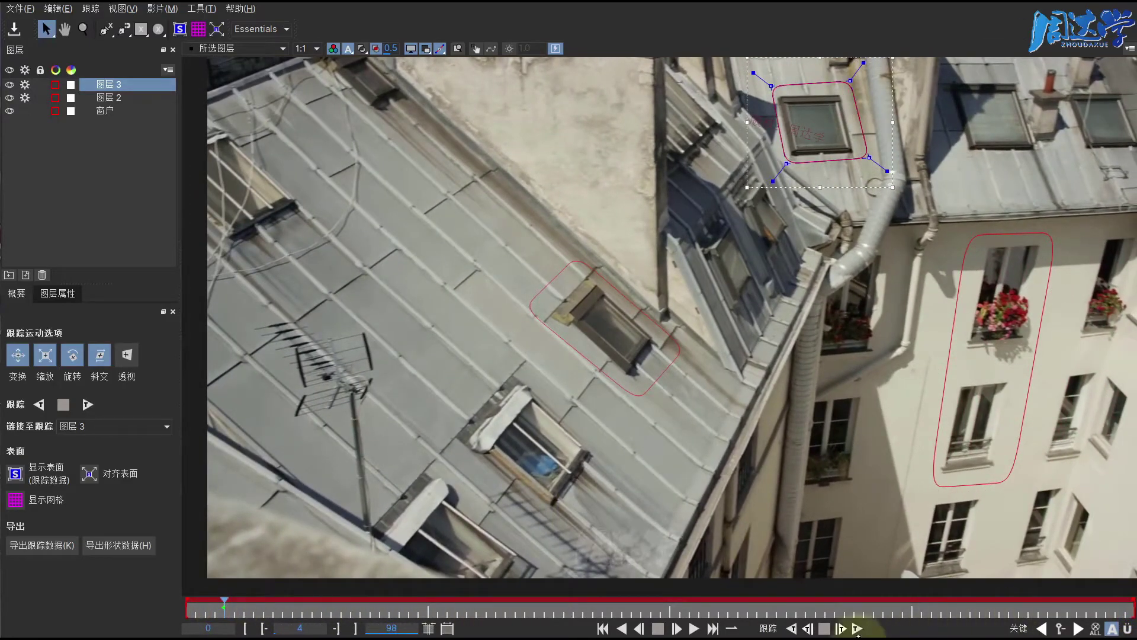
{"action": "left_click", "coordinate": [792, 629]}
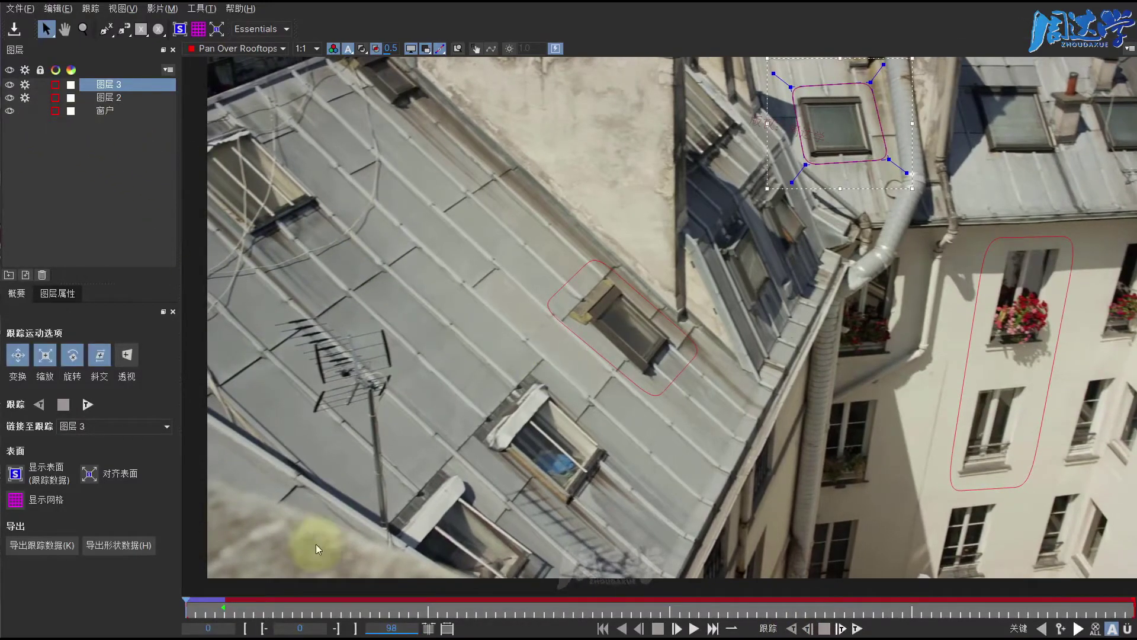
{"action": "left_click_drag", "start_coordinate": [184, 607], "coordinate": [221, 608]}
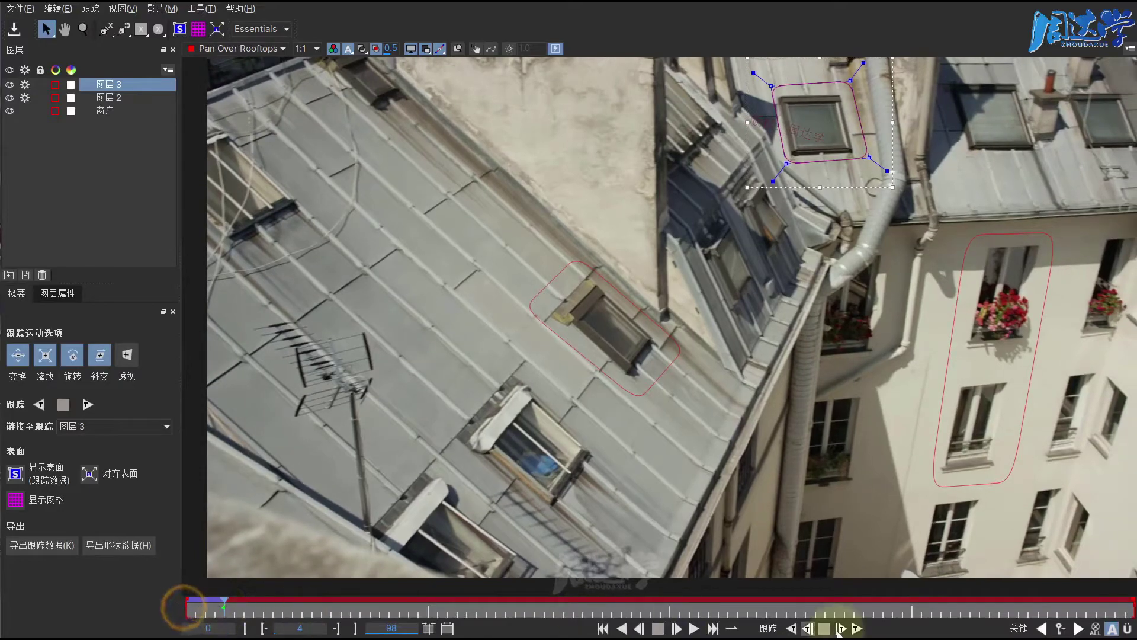
{"action": "left_click", "coordinate": [856, 629]}
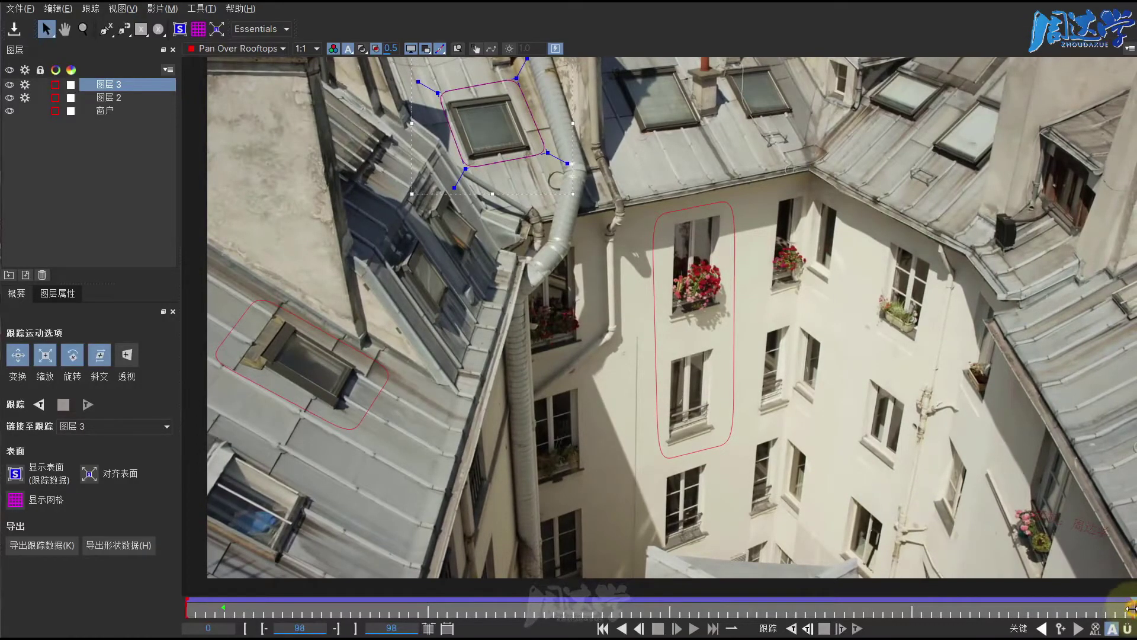
{"action": "mouse_move", "coordinate": [1131, 608]}
{"action": "left_mouse_down"}
{"action": "mouse_move", "coordinate": [356, 597]}
{"action": "mouse_move", "coordinate": [803, 593]}
{"action": "mouse_move", "coordinate": [180, 597]}
{"action": "left_mouse_up"}
Show 图层 2's planar surface and fit its corners to the facade windows
{"action": "left_click", "coordinate": [102, 100]}
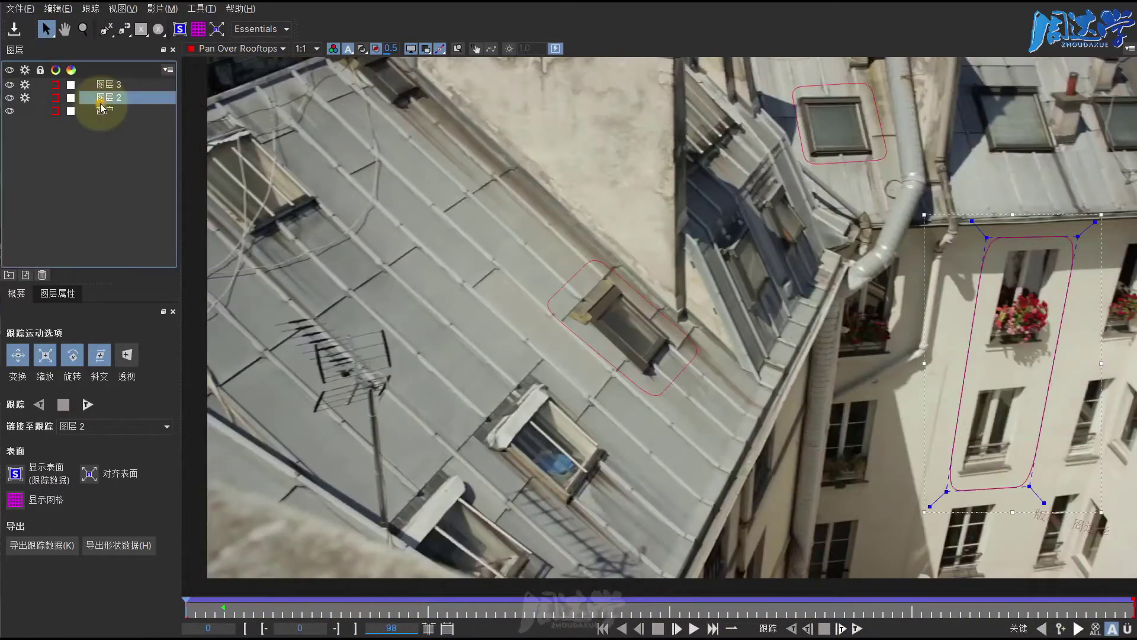
{"action": "left_click", "coordinate": [178, 35]}
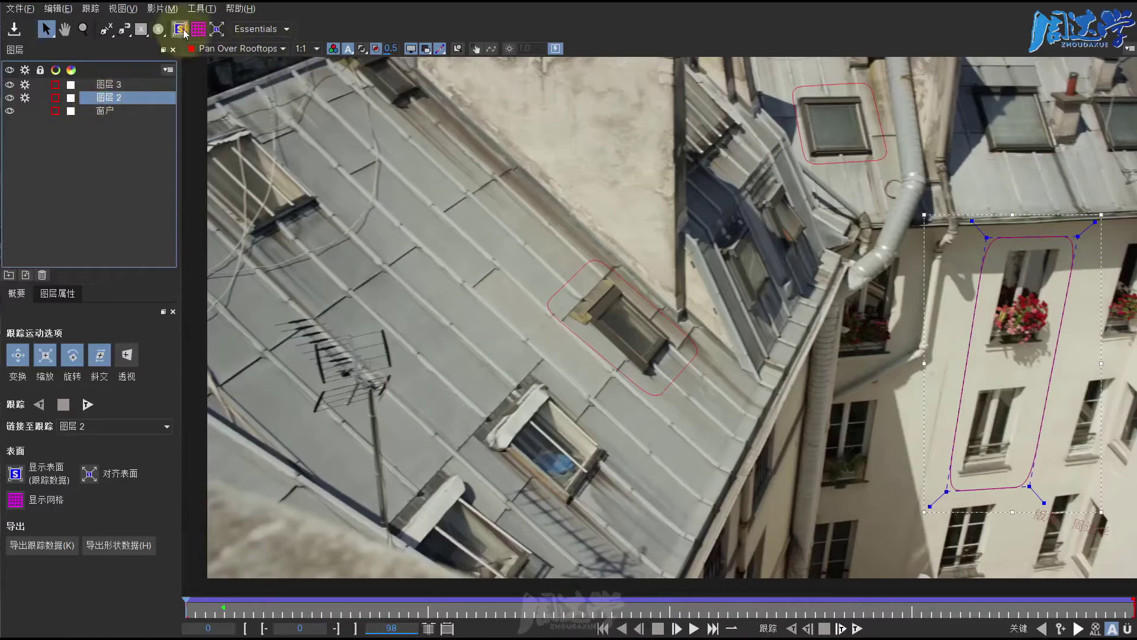
{"action": "mouse_move", "coordinate": [963, 263]}
{"action": "left_mouse_down"}
{"action": "mouse_move", "coordinate": [997, 245]}
{"action": "mouse_move", "coordinate": [1066, 243]}
{"action": "left_mouse_up"}
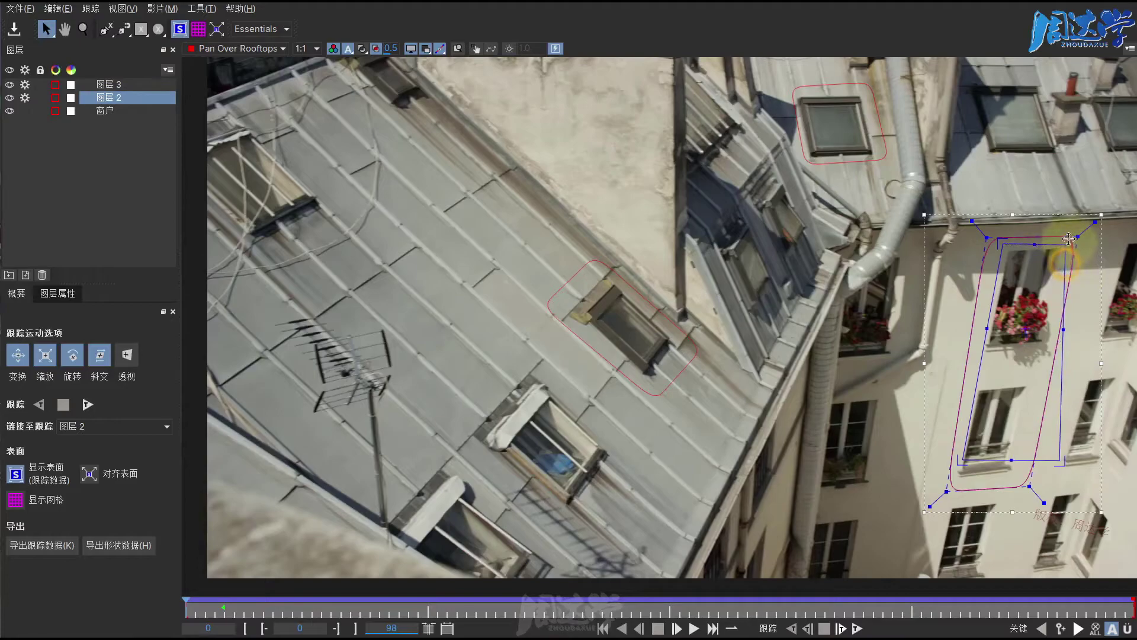
{"action": "left_click_drag", "start_coordinate": [1062, 460], "coordinate": [1019, 481]}
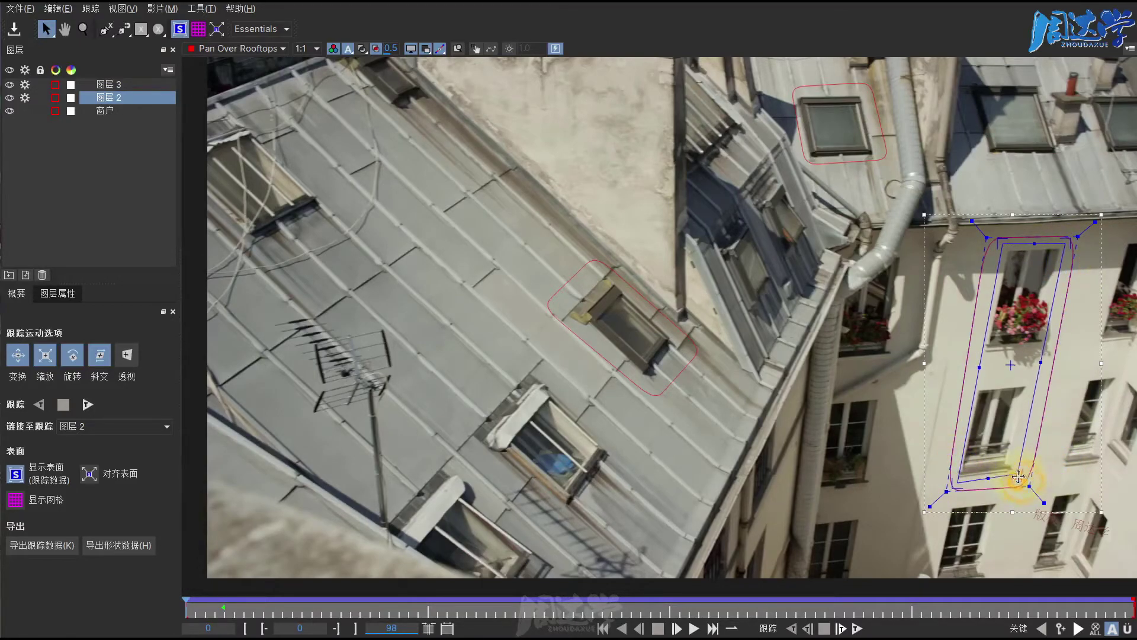
Fit 图层 3's surface corners to the dormer frame and bring up its layer properties
{"action": "left_click", "coordinate": [108, 84]}
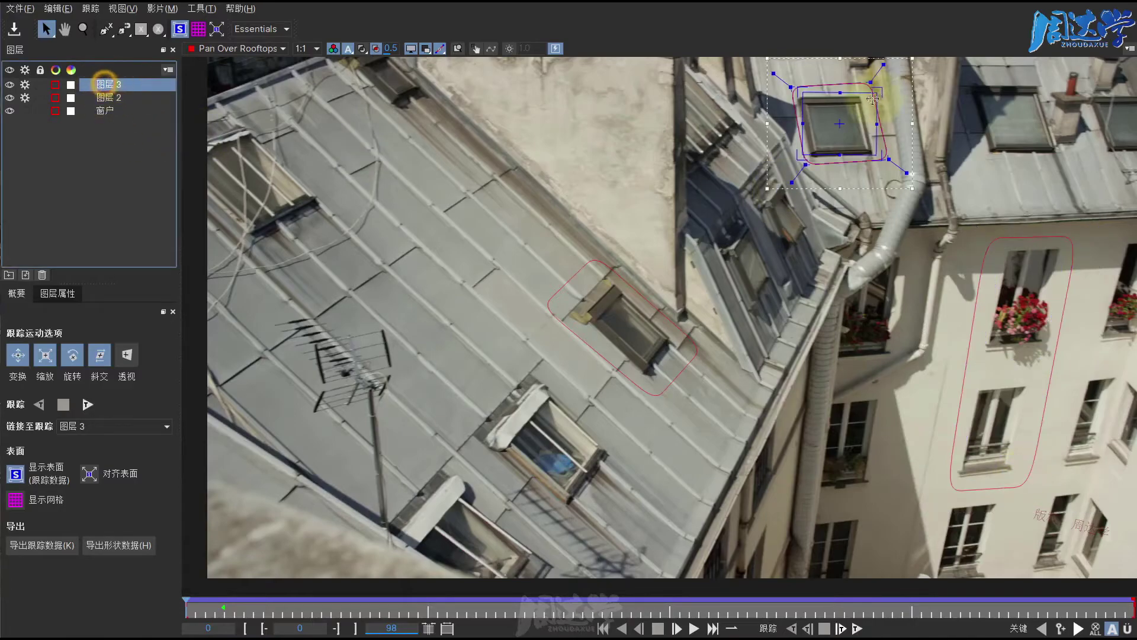
{"action": "left_click_drag", "start_coordinate": [876, 157], "coordinate": [873, 155]}
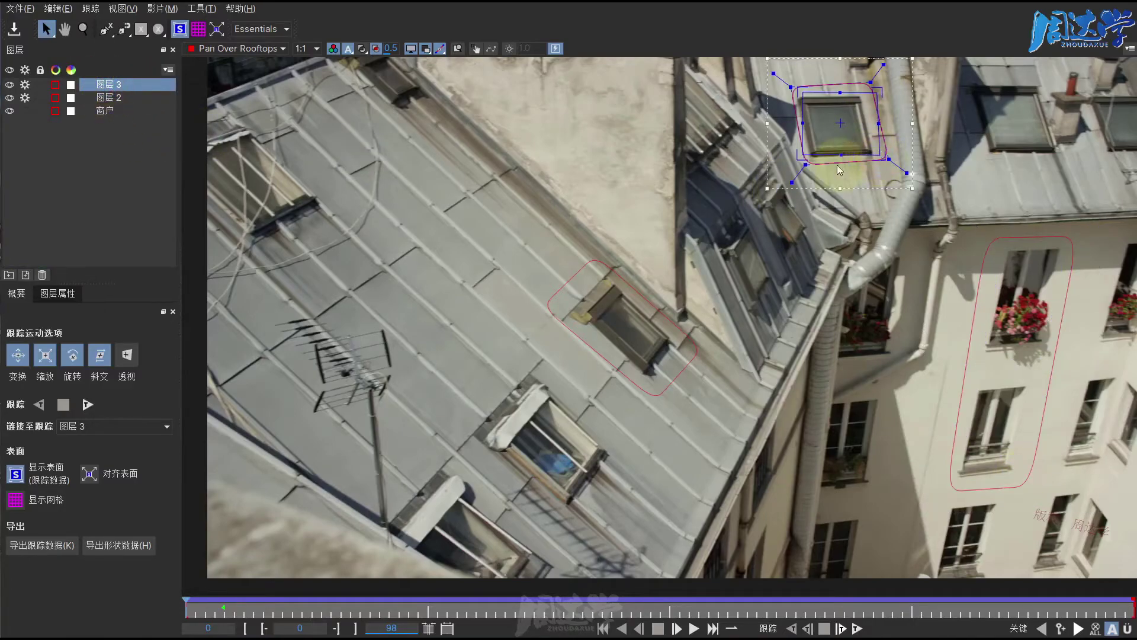
{"action": "left_click", "coordinate": [803, 154]}
{"action": "left_click", "coordinate": [799, 90]}
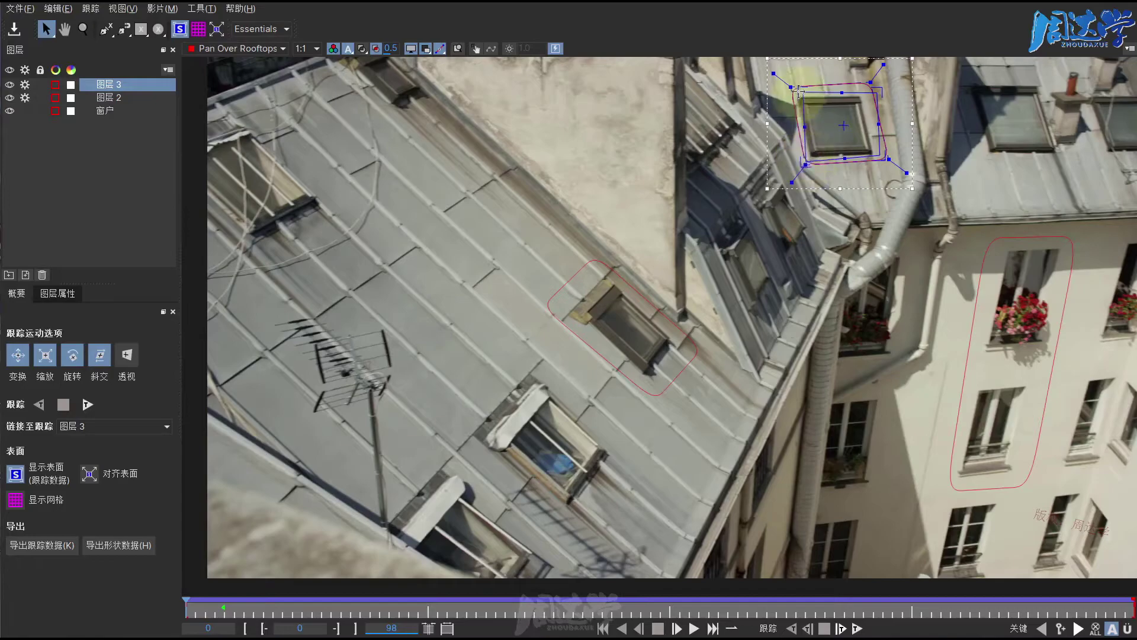
{"action": "left_click", "coordinate": [874, 93]}
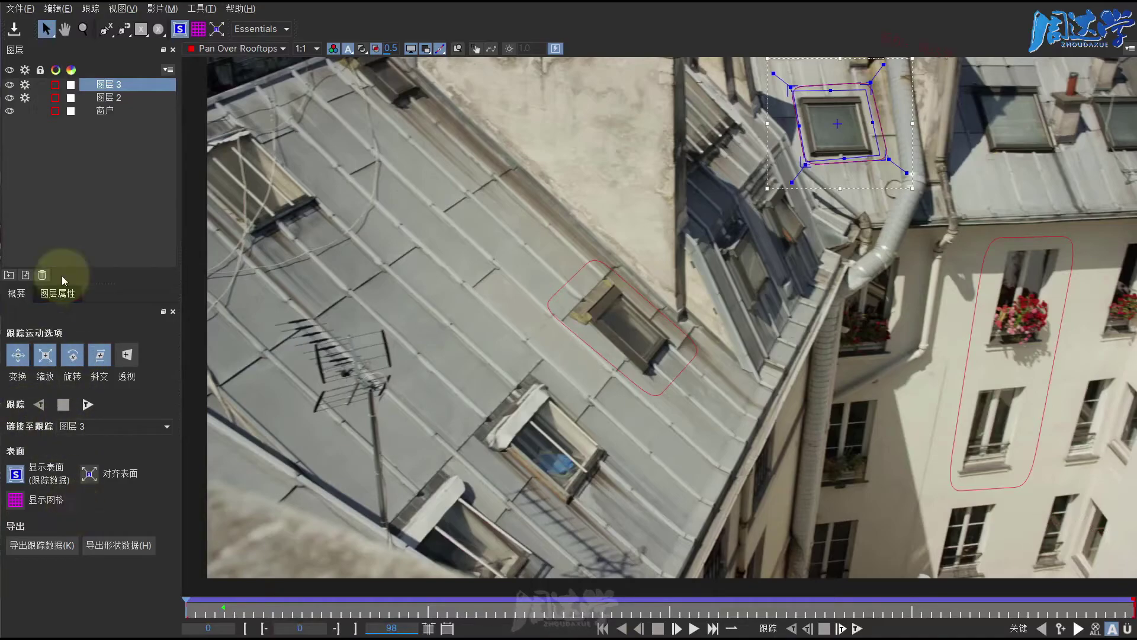
{"action": "left_click", "coordinate": [57, 295]}
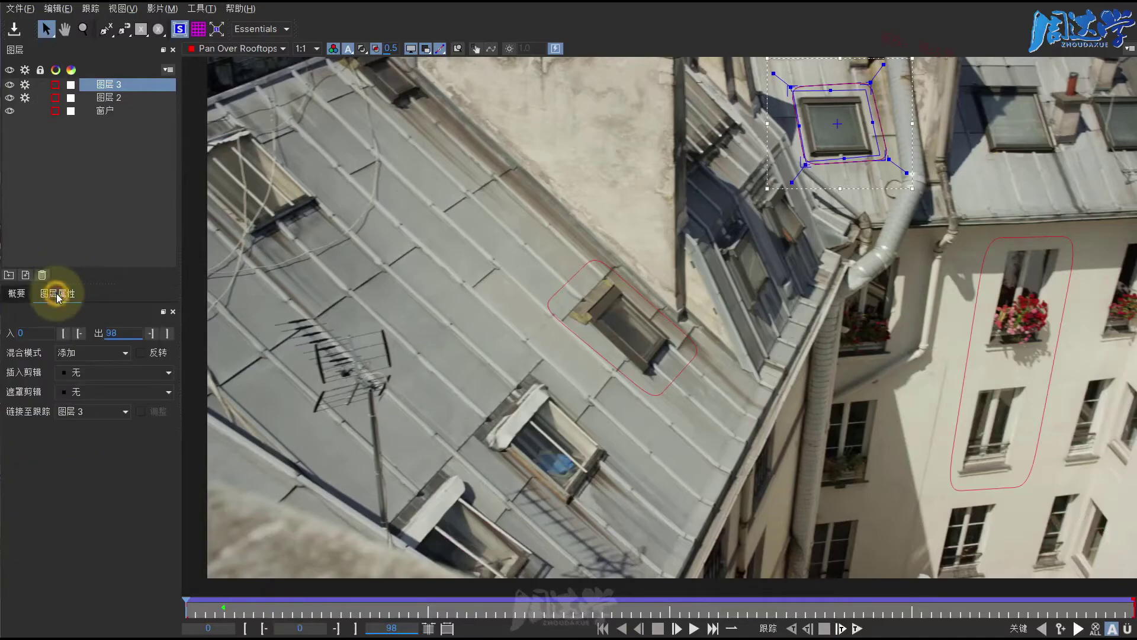
Set insert clips: 网格16x16 on 图层 3, 网格32x32 on 图层 2 and 窗户
{"action": "left_click", "coordinate": [81, 373]}
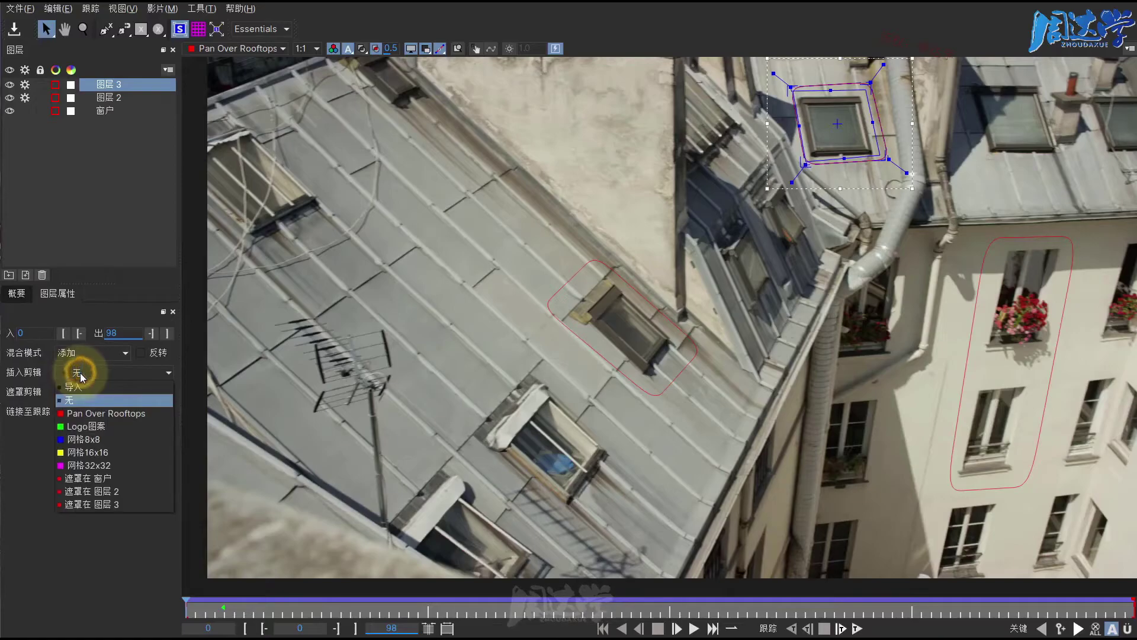
{"action": "left_click", "coordinate": [89, 451]}
{"action": "left_click", "coordinate": [103, 97]}
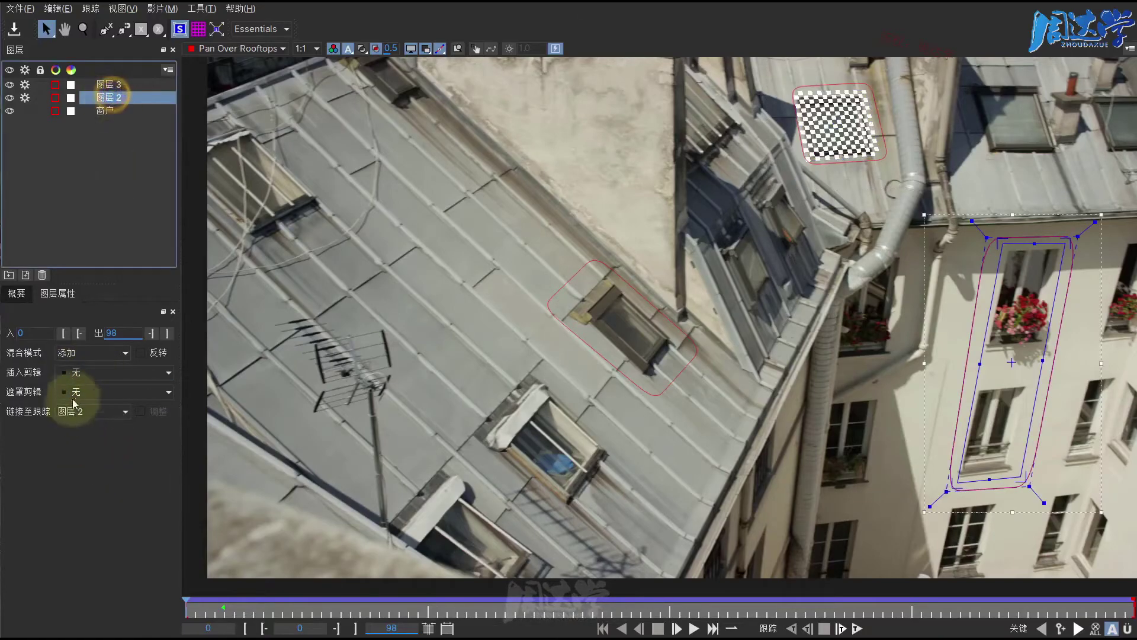
{"action": "left_click", "coordinate": [83, 374]}
{"action": "left_click", "coordinate": [98, 465]}
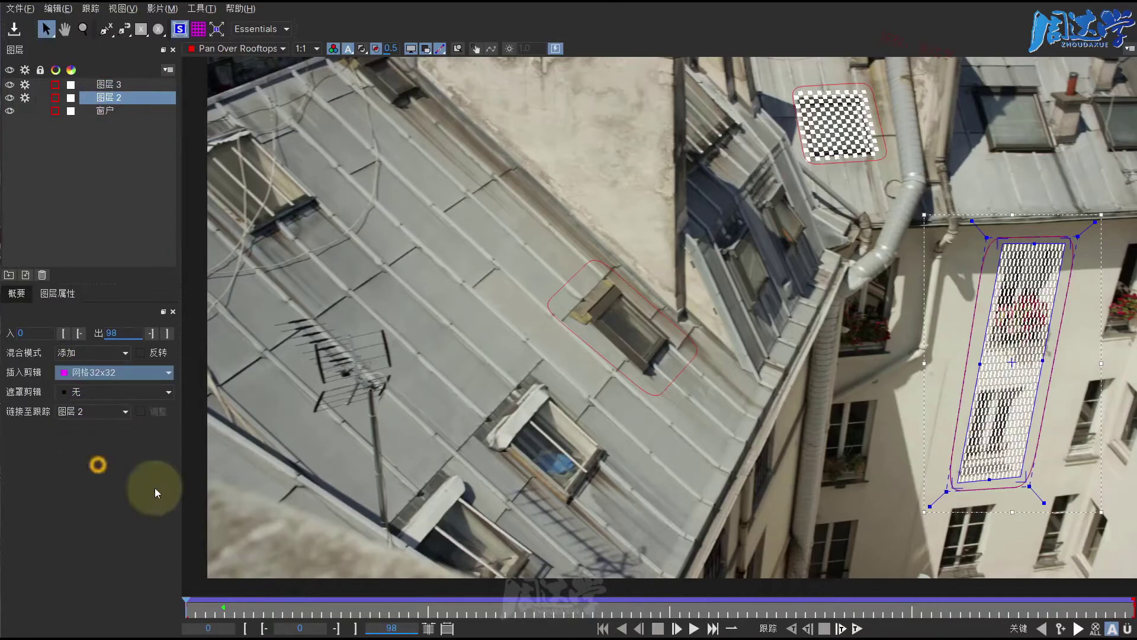
{"action": "left_click", "coordinate": [106, 111]}
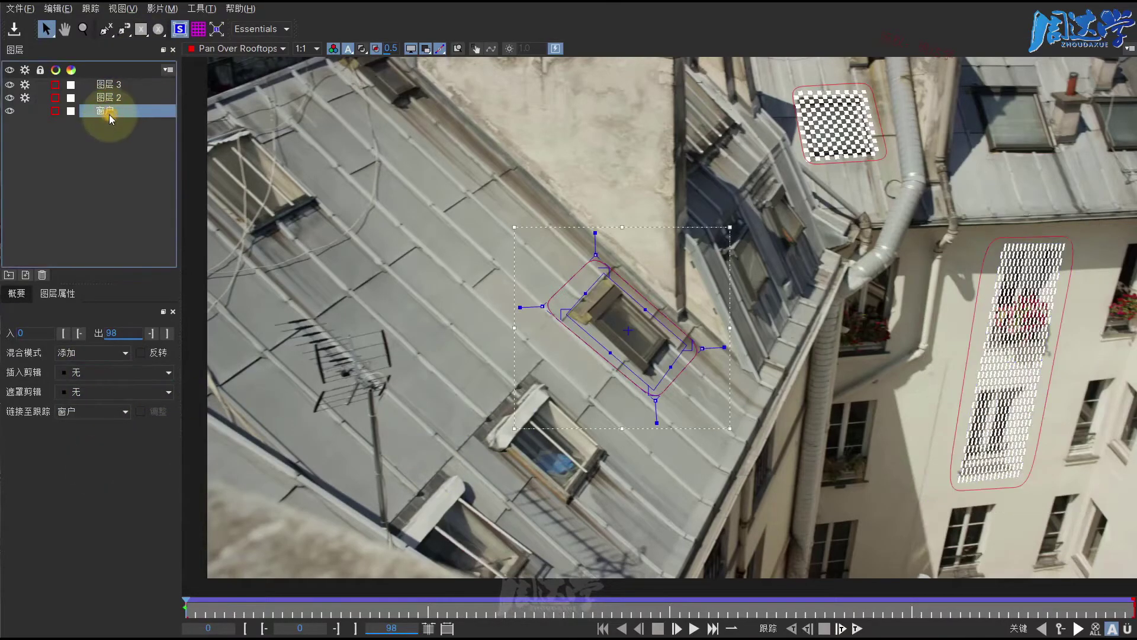
{"action": "left_click", "coordinate": [88, 373]}
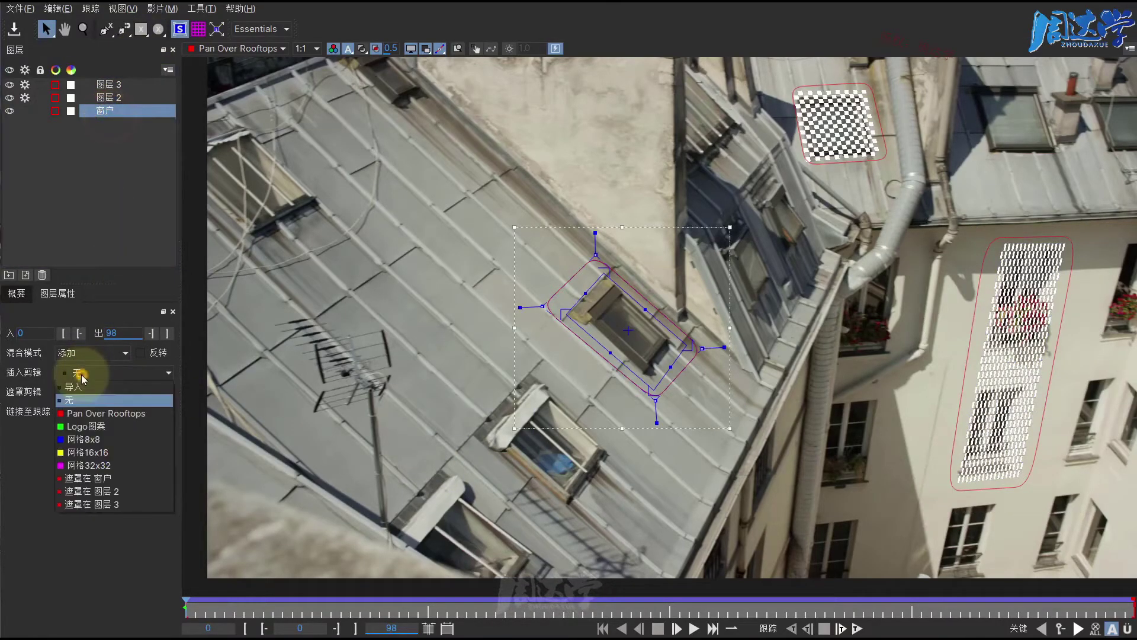
{"action": "left_click", "coordinate": [97, 466]}
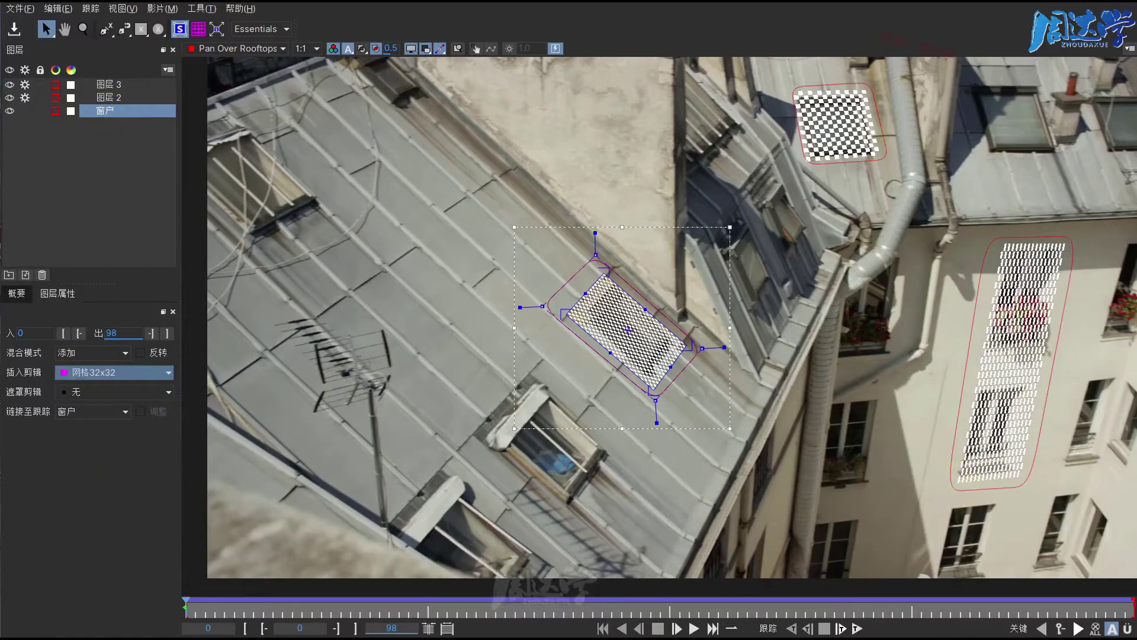
Return the playhead to frame 0 and show the 概要 overview
{"action": "mouse_move", "coordinate": [1130, 607]}
{"action": "left_mouse_down"}
{"action": "mouse_move", "coordinate": [194, 613]}
{"action": "mouse_move", "coordinate": [670, 605]}
{"action": "mouse_move", "coordinate": [510, 593]}
{"action": "mouse_move", "coordinate": [921, 605]}
{"action": "mouse_move", "coordinate": [191, 553]}
{"action": "left_mouse_up"}
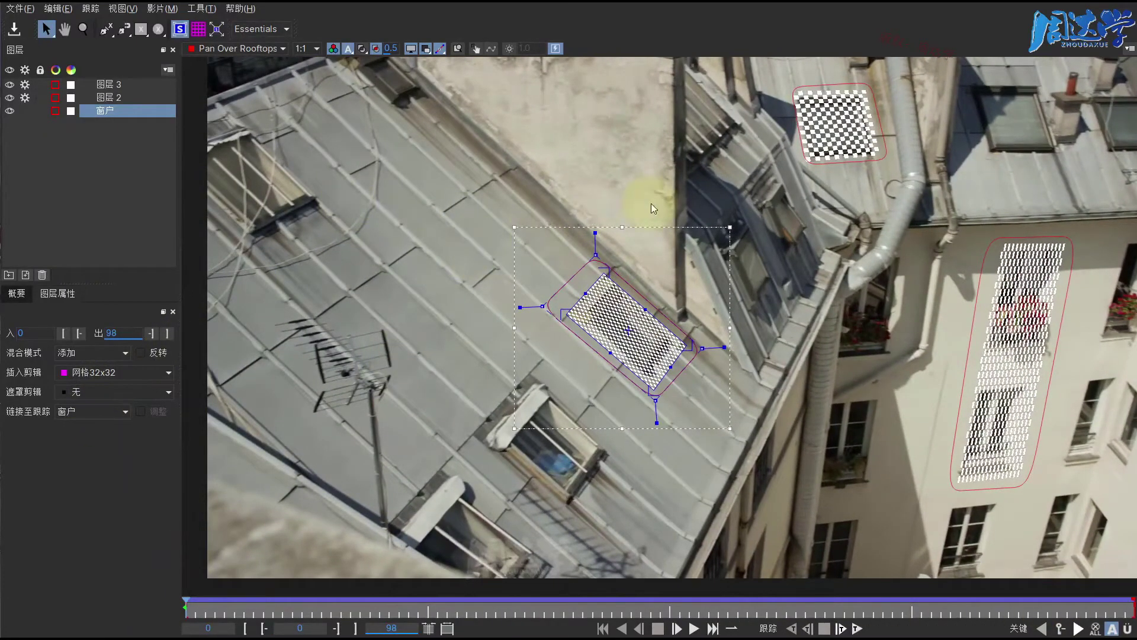
{"action": "left_click", "coordinate": [18, 294]}
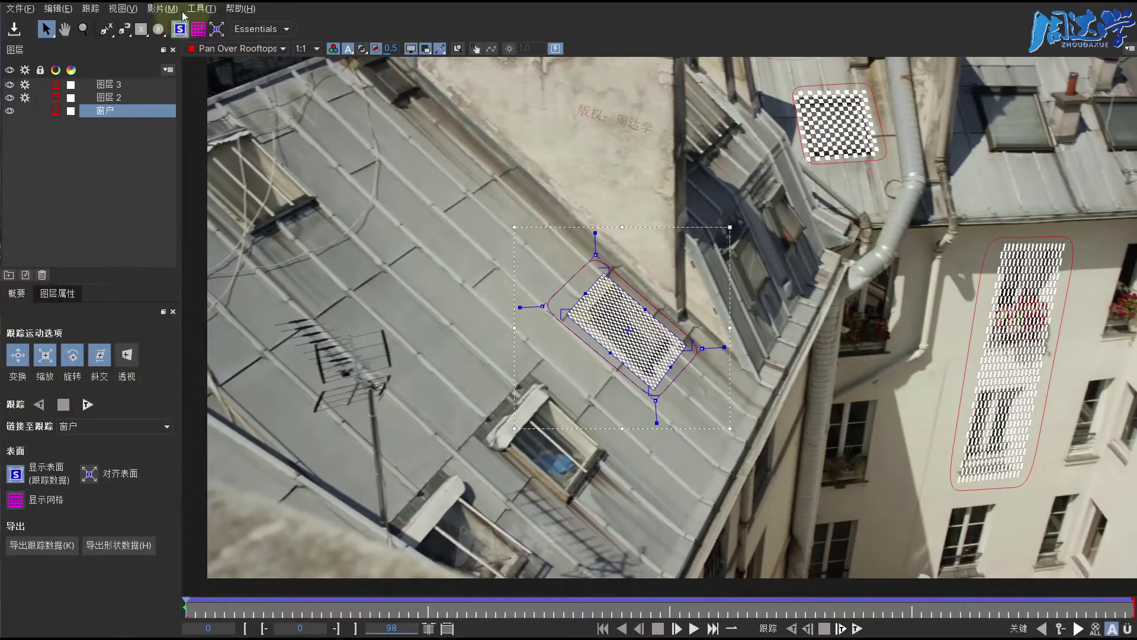
{"action": "left_click", "coordinate": [280, 28]}
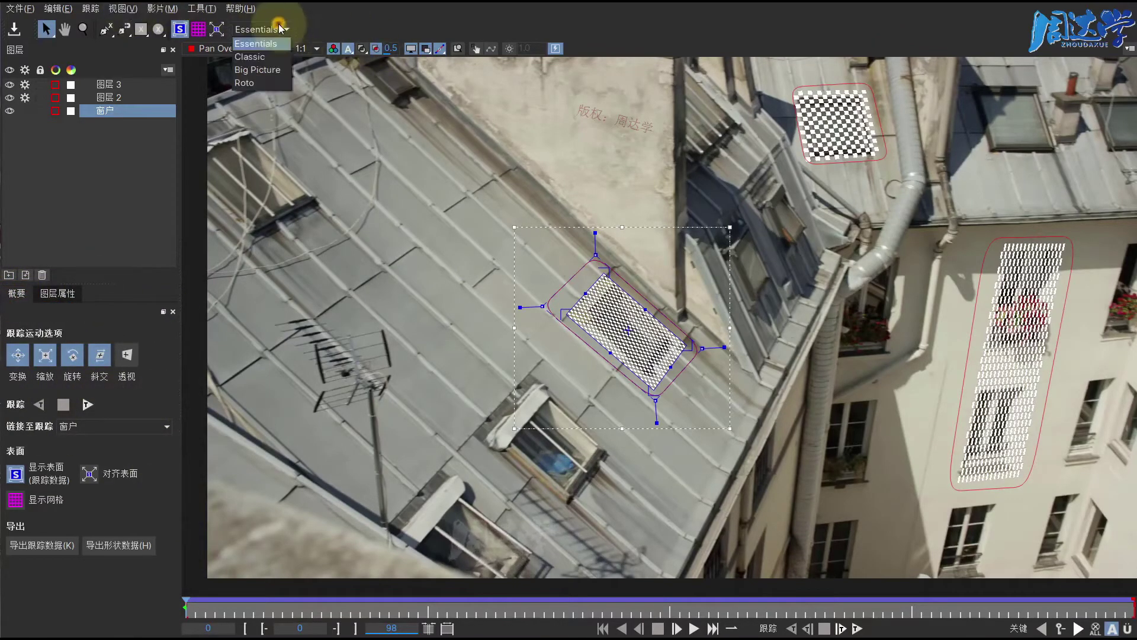
Switch to the Classic layout, set 最小像素比 to 100, then view the 调跟踪 and 相机解算 tabs
{"action": "left_click", "coordinate": [248, 57]}
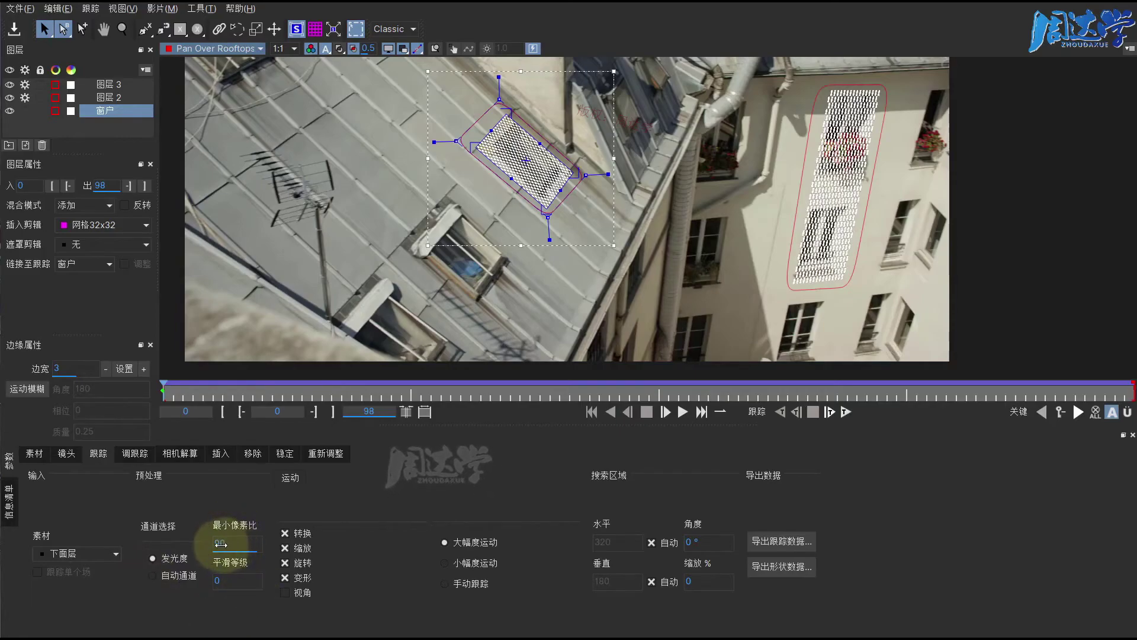
{"action": "left_click_drag", "start_coordinate": [223, 544], "coordinate": [219, 552]}
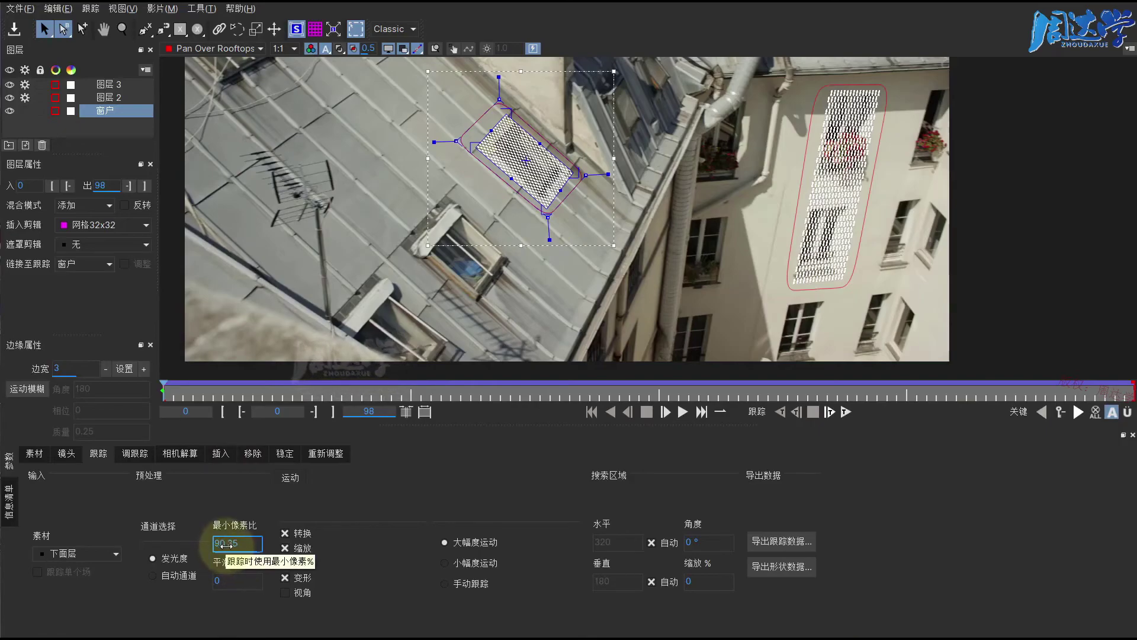
{"action": "left_click_drag", "start_coordinate": [229, 543], "coordinate": [258, 502]}
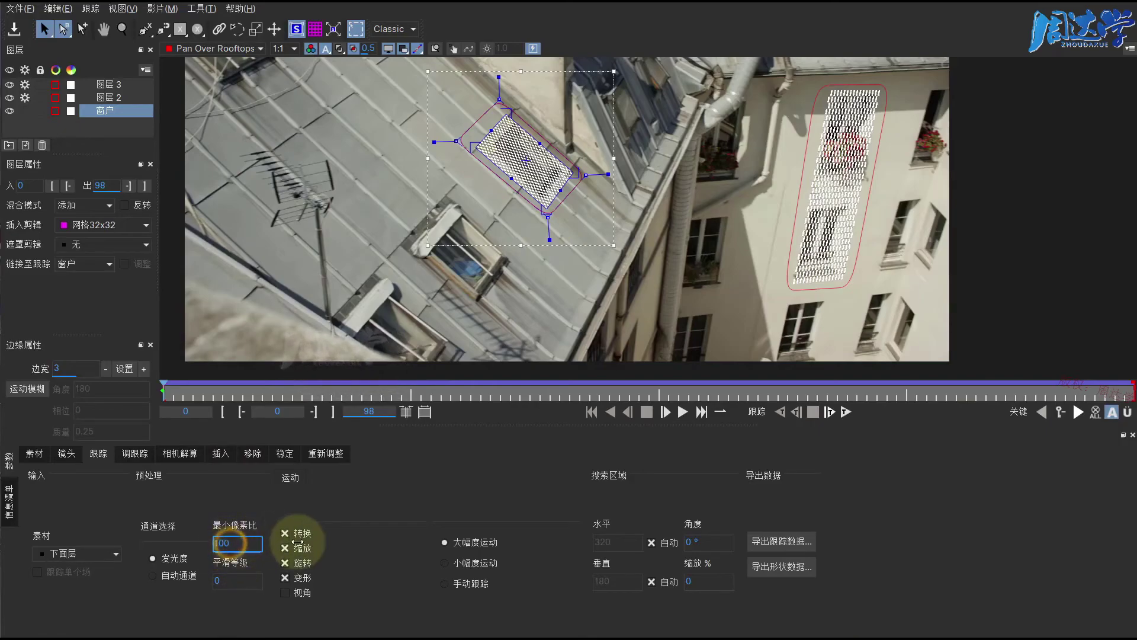
{"action": "double_click", "coordinate": [228, 544]}
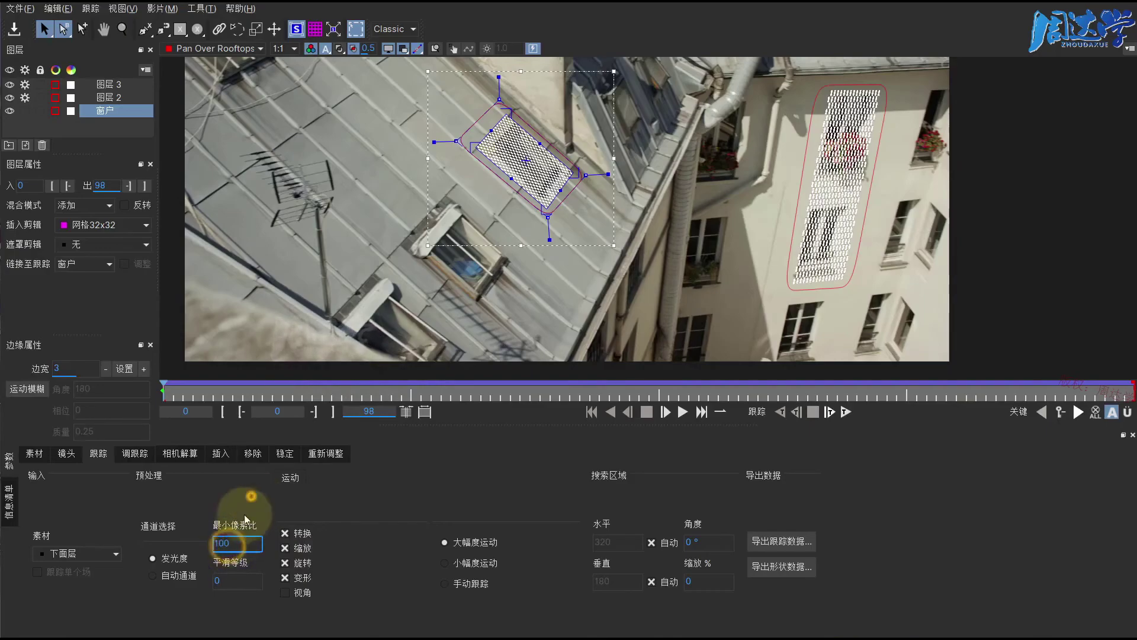
{"action": "type", "text": "90"}
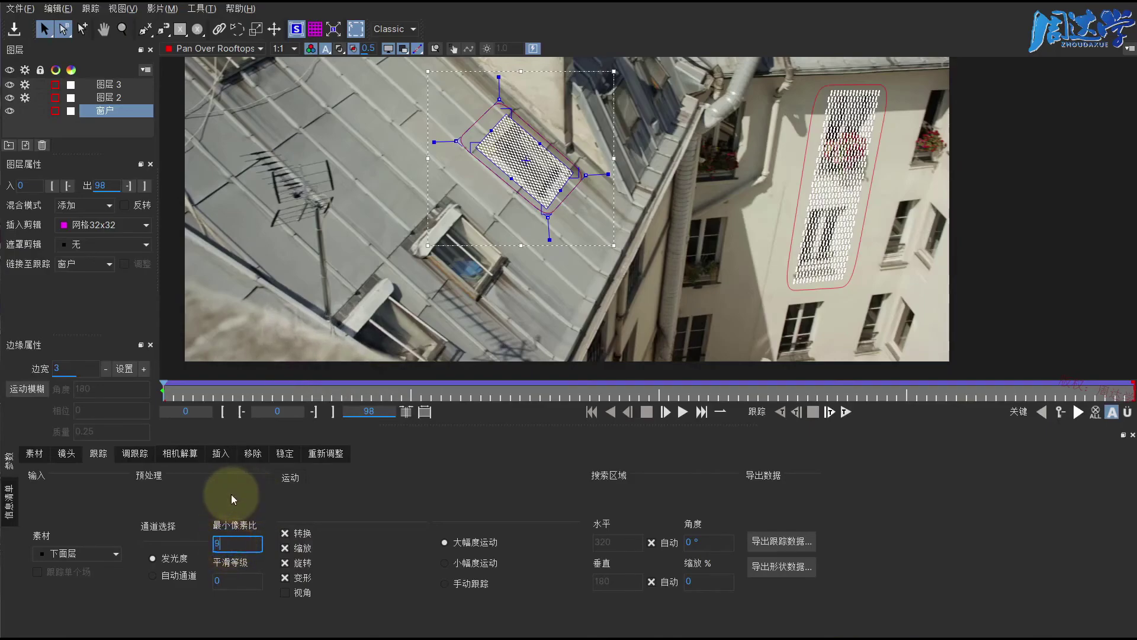
{"action": "left_click", "coordinate": [266, 497]}
{"action": "left_click", "coordinate": [214, 613]}
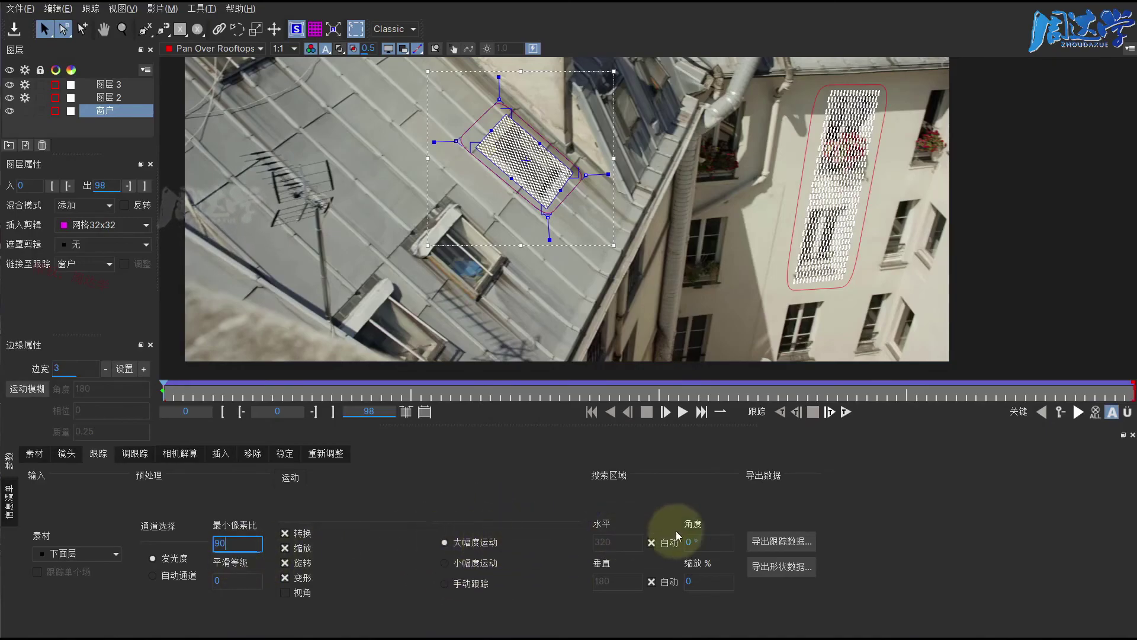
{"action": "type", "text": "100"}
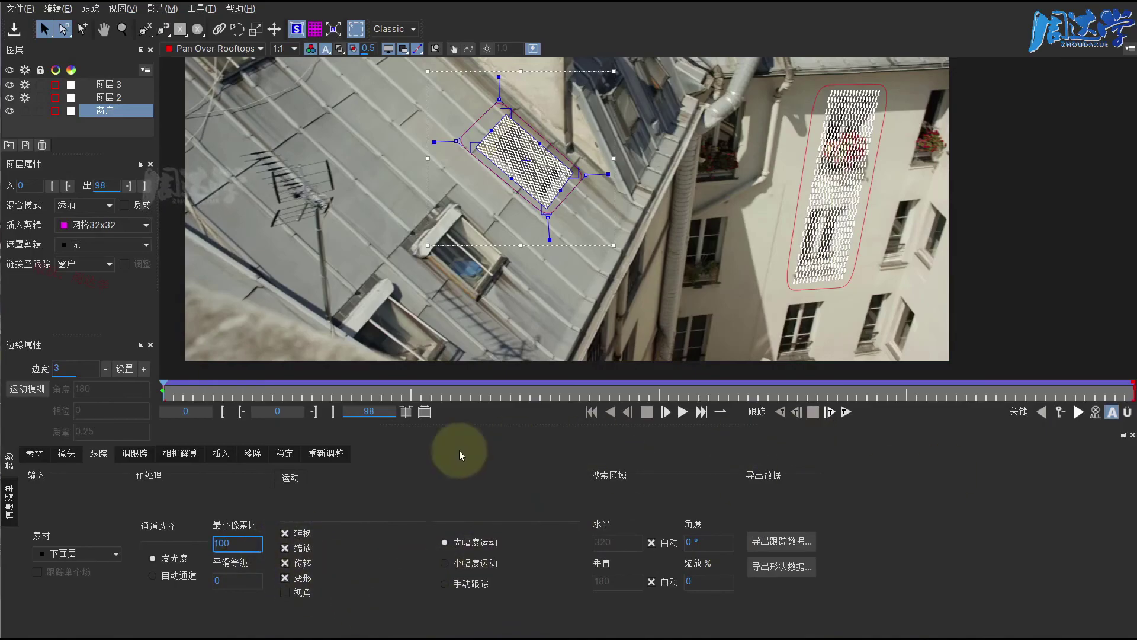
{"action": "left_click", "coordinate": [135, 453]}
{"action": "left_click", "coordinate": [173, 454]}
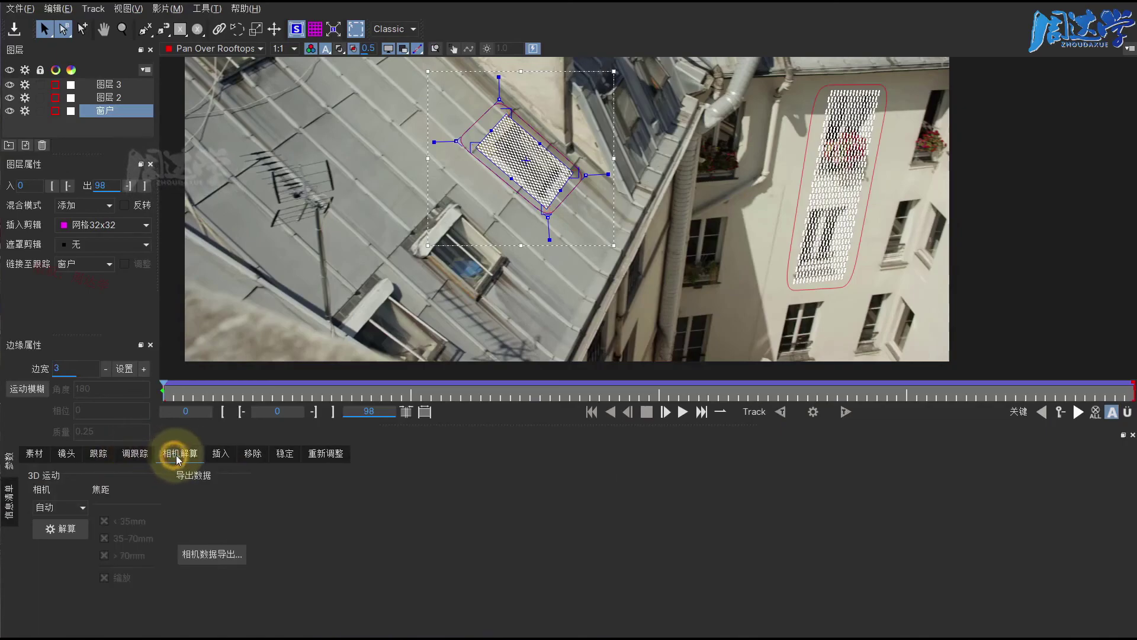
Check the insert and 镜头 tabs, then switch back to the Essentials layout
{"action": "left_click", "coordinate": [220, 454]}
{"action": "left_click", "coordinate": [75, 455]}
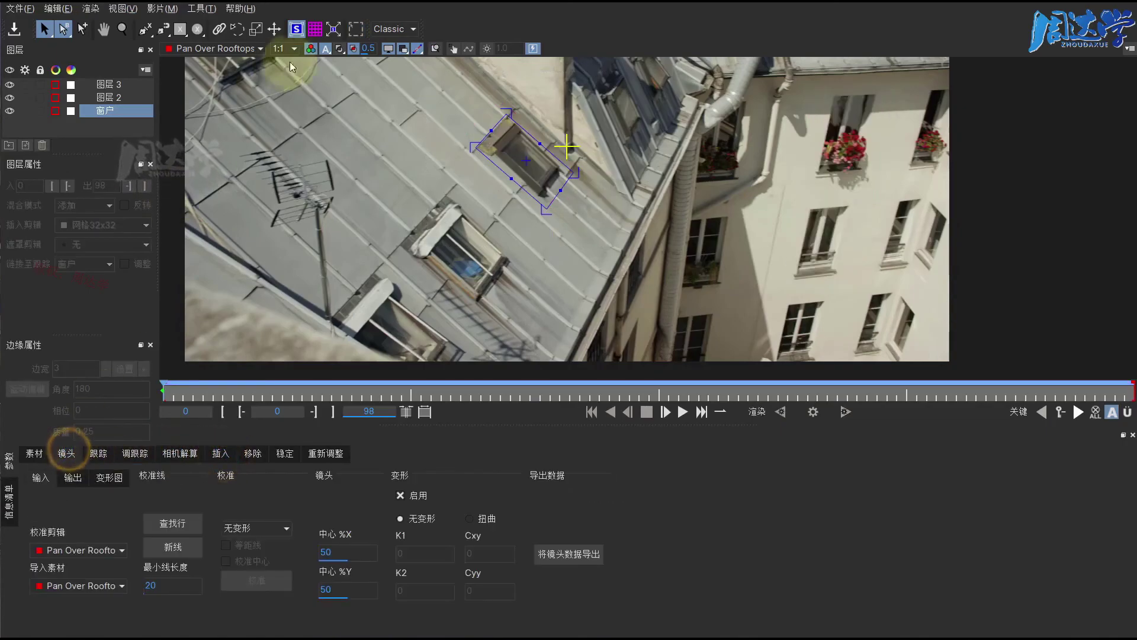
{"action": "left_click", "coordinate": [405, 30]}
{"action": "left_click", "coordinate": [396, 43]}
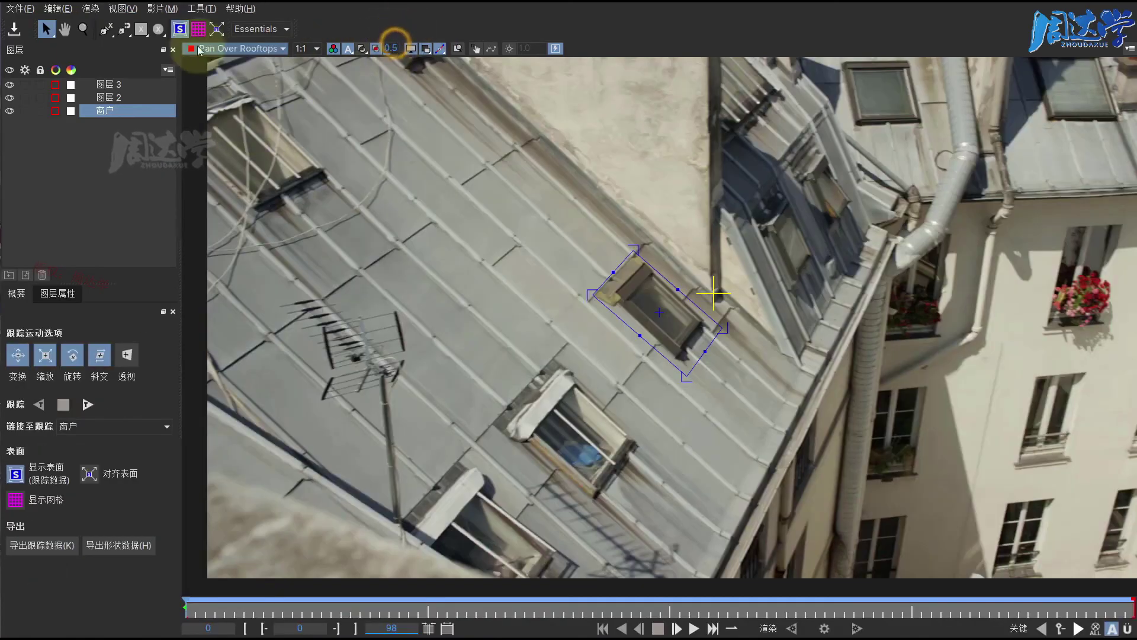
Turn 视图 > 参数 on, then off again to hide the Parameters panel
{"action": "left_click", "coordinate": [123, 9]}
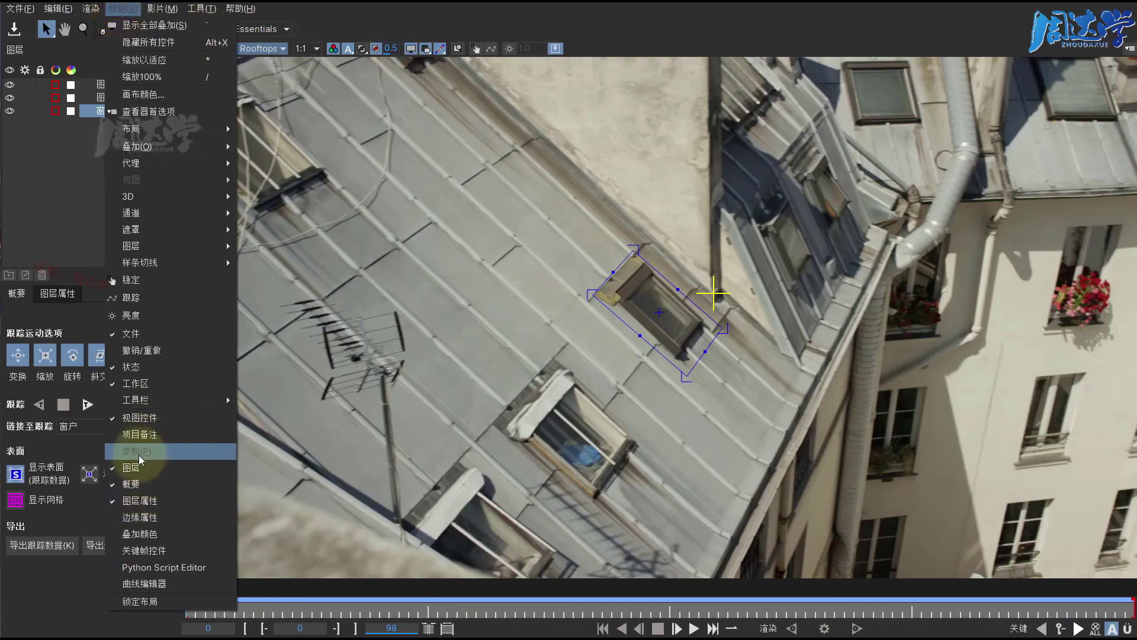
{"action": "left_click", "coordinate": [140, 451]}
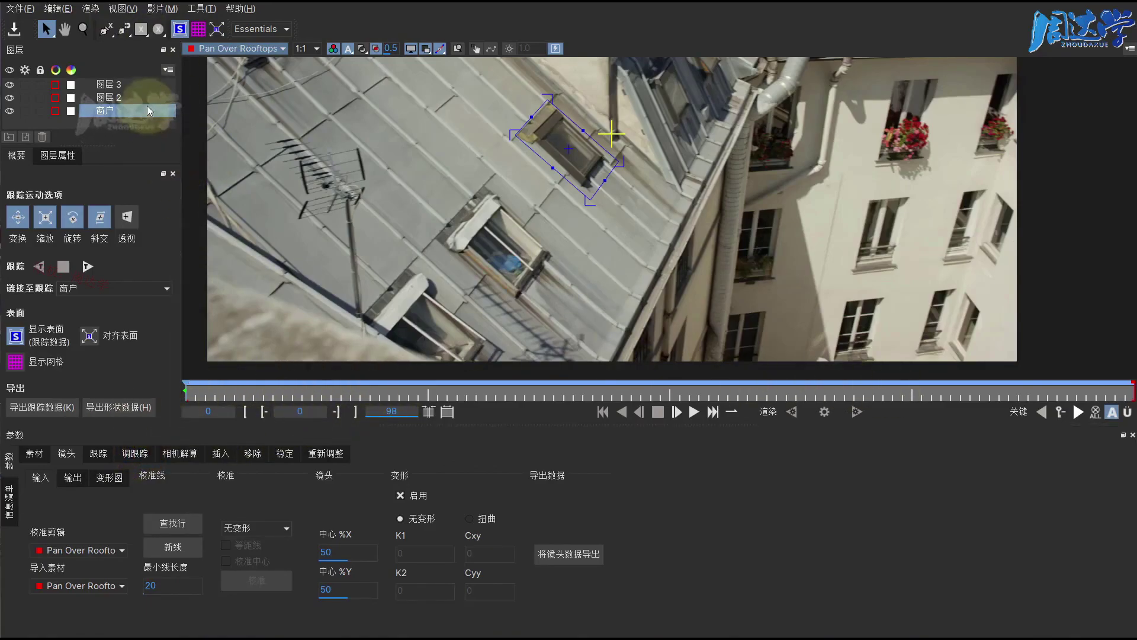
{"action": "left_click", "coordinate": [126, 11]}
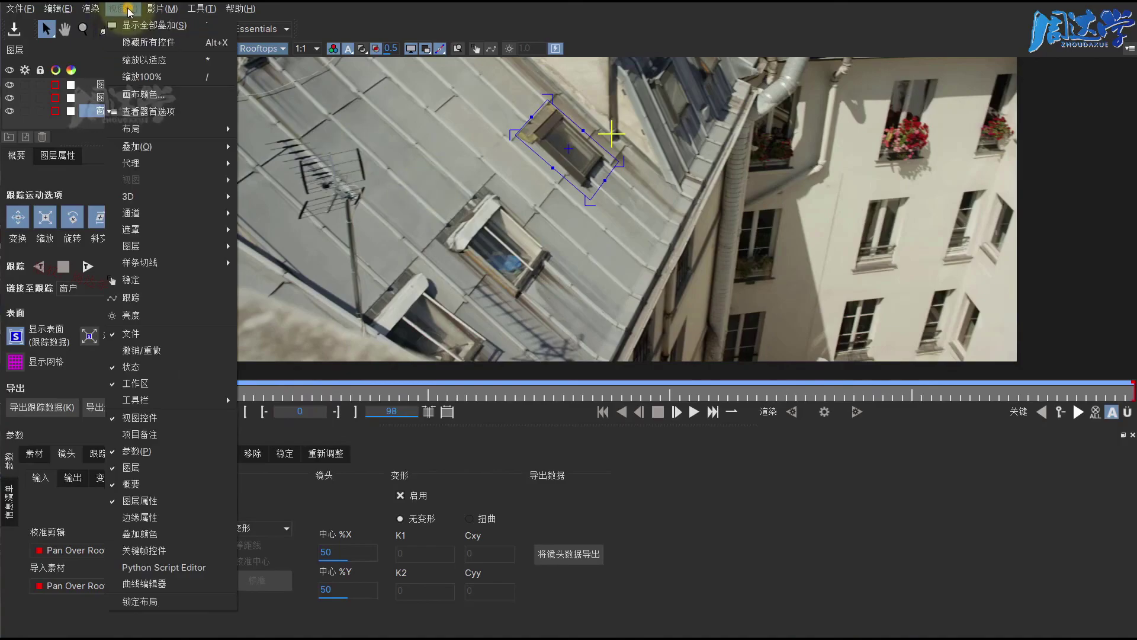
{"action": "left_click", "coordinate": [137, 451]}
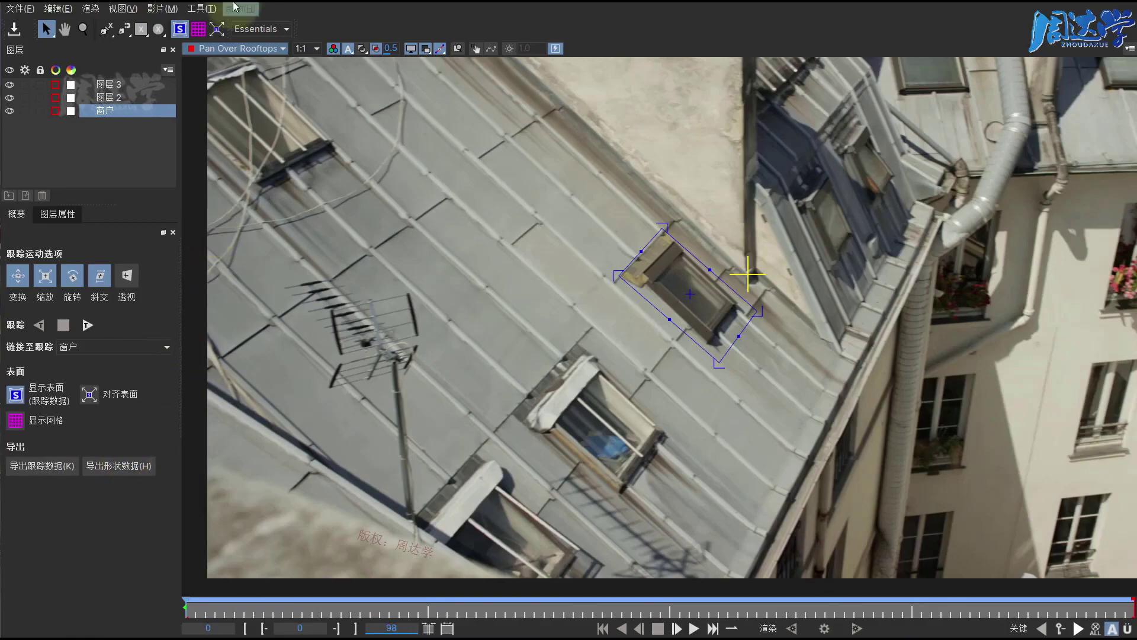